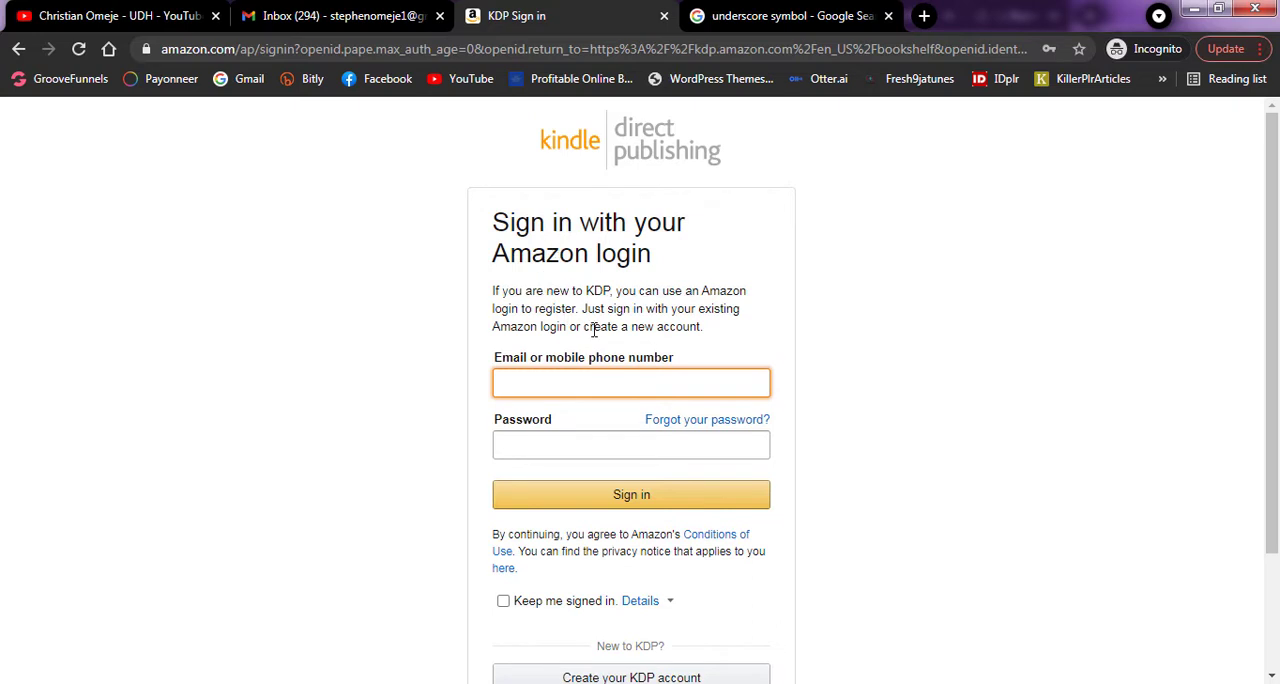
Register a new KDP account with the full name, email and password, and solve the shadow-matching security puzzle.
{"action": "scroll", "coordinate": [648, 352], "scroll_direction": "down", "scroll_amount": 2}
{"action": "scroll", "coordinate": [645, 350], "scroll_direction": "down", "scroll_amount": 1}
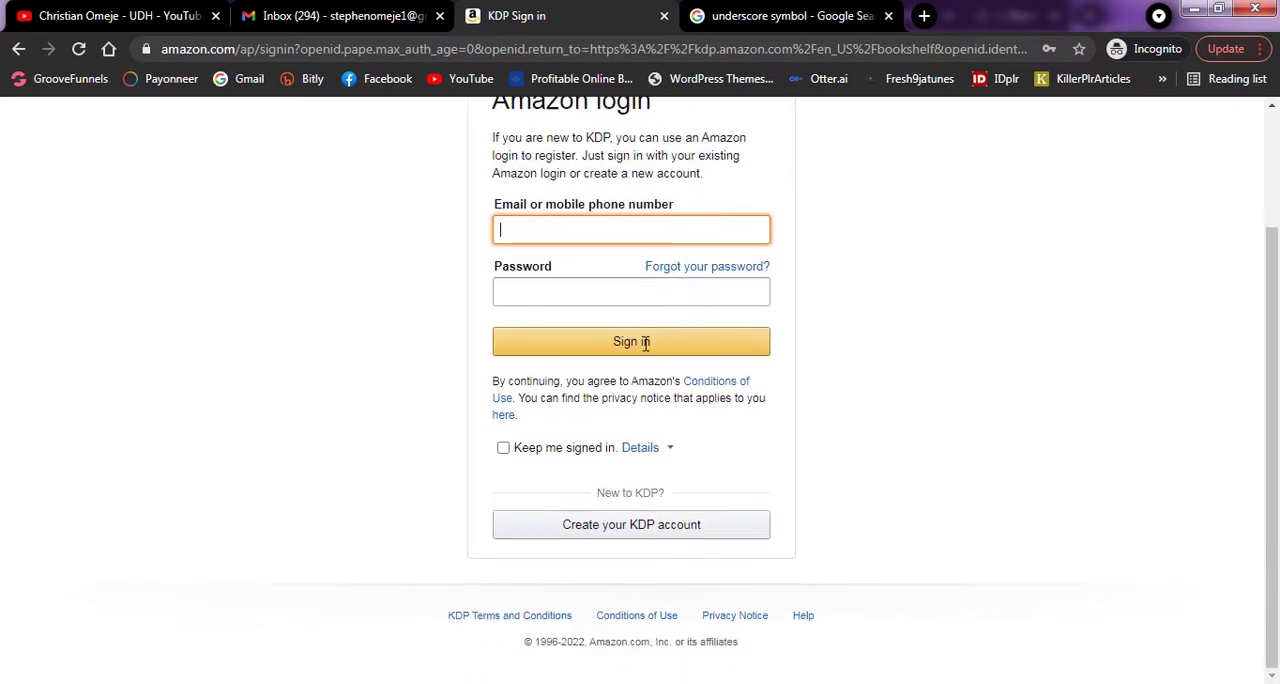
{"action": "left_click", "coordinate": [628, 538]}
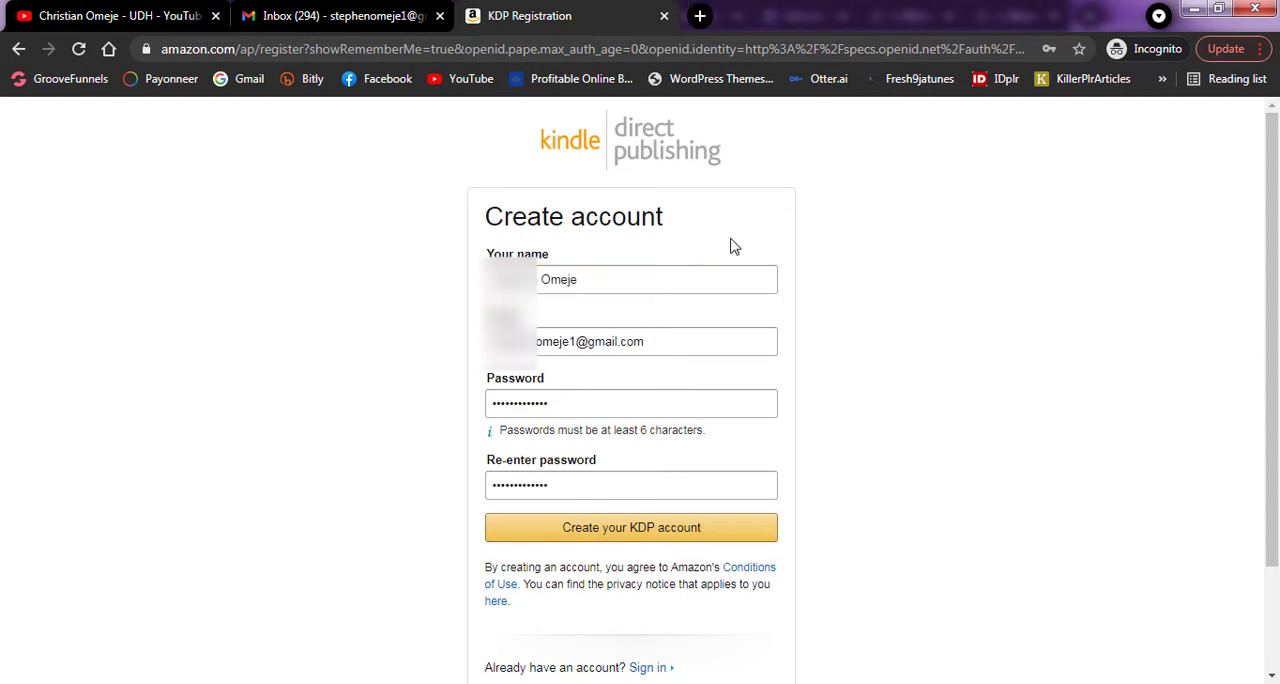
{"action": "left_click", "coordinate": [672, 538]}
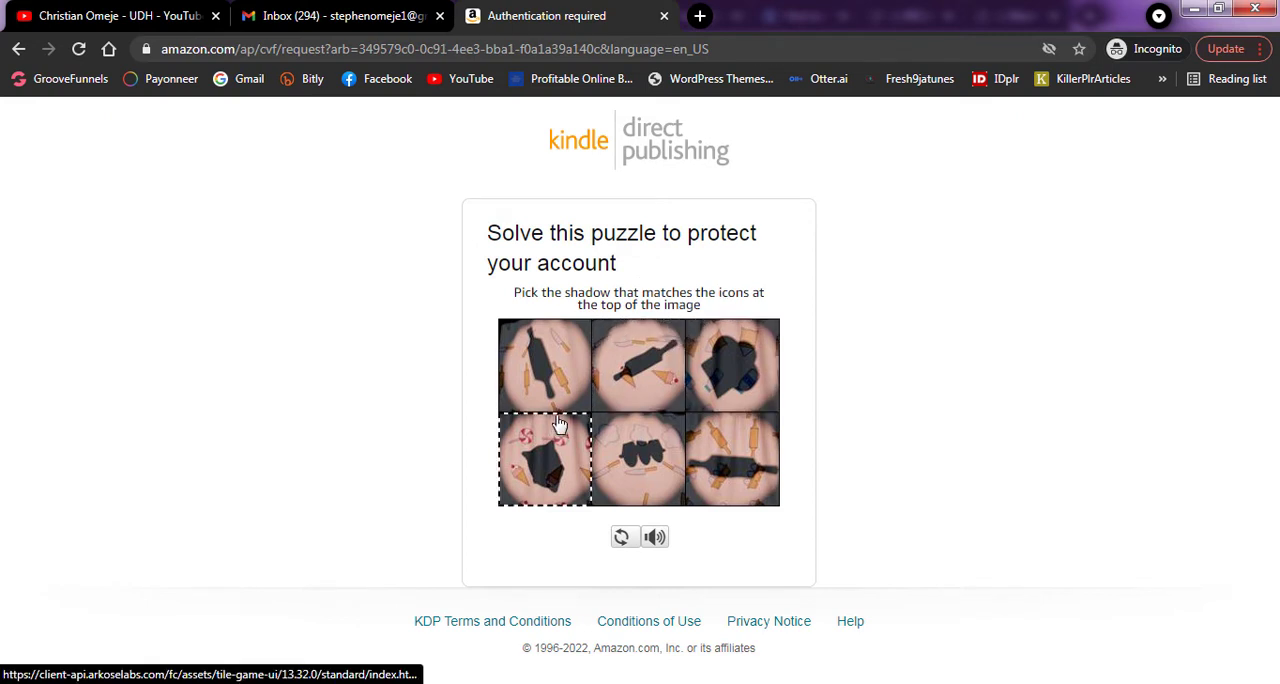
{"action": "left_click", "coordinate": [557, 478]}
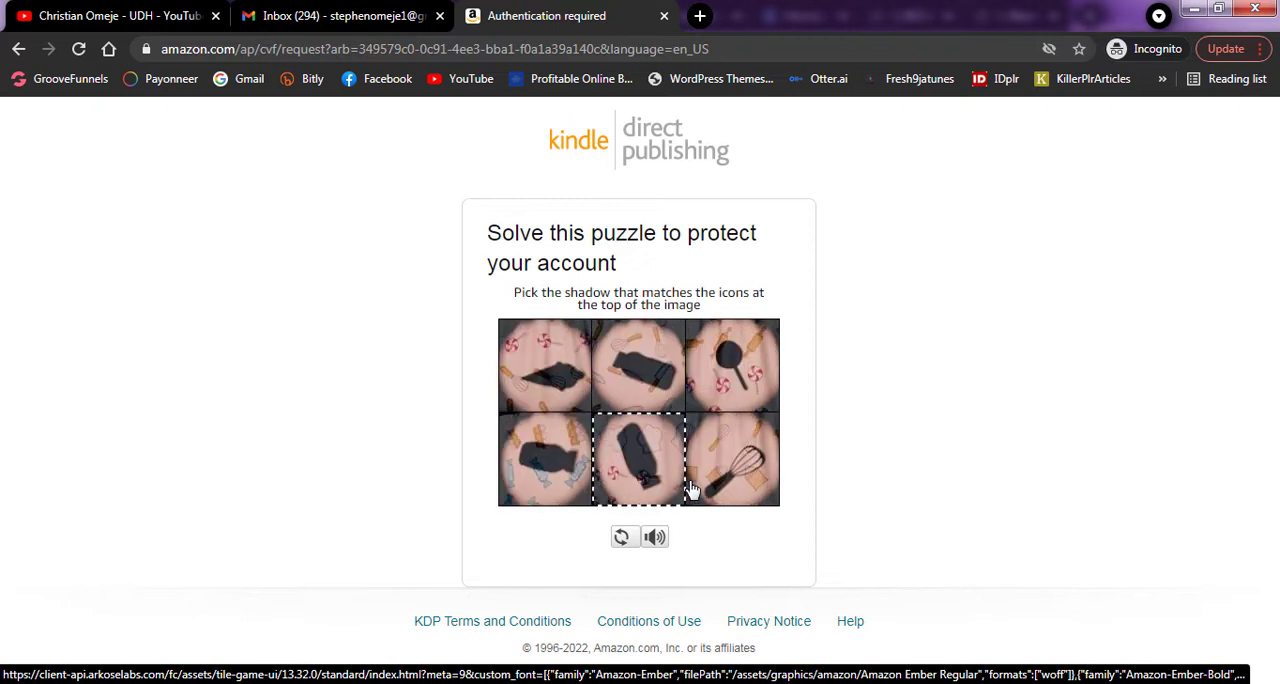
{"action": "left_click", "coordinate": [736, 489]}
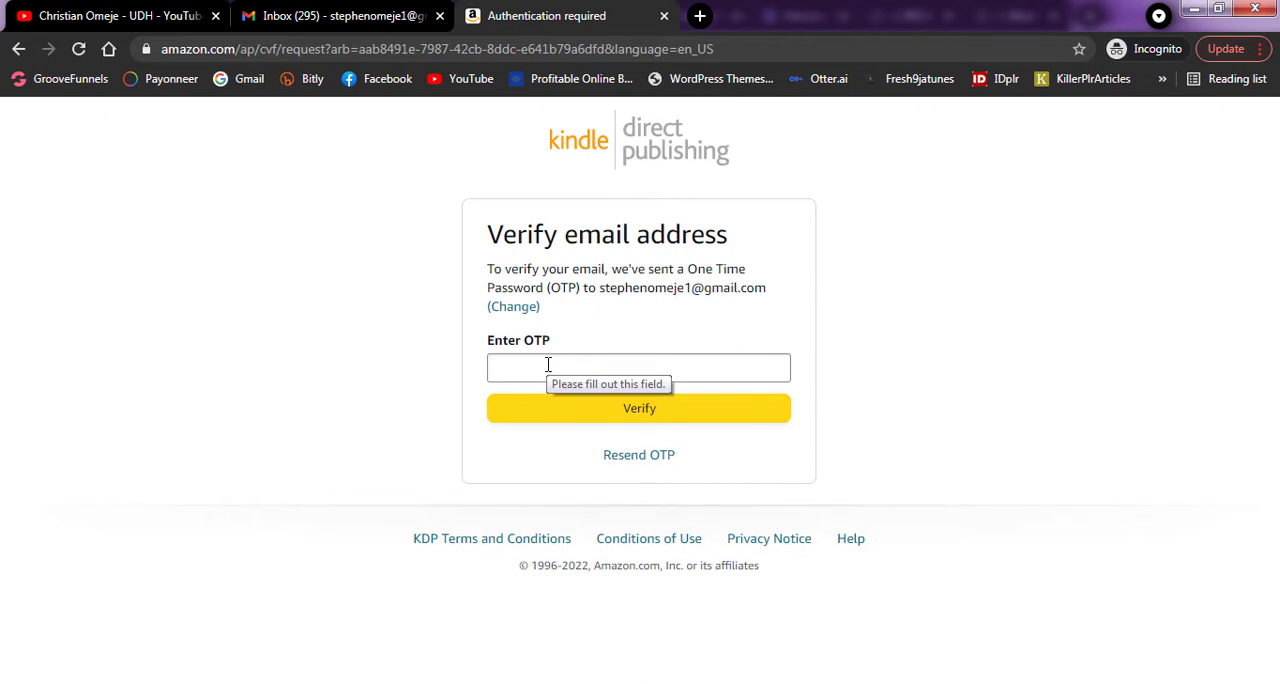
Copy the one-time password from the Amazon email in Gmail and verify the email address with it on the KDP page.
{"action": "left_click", "coordinate": [334, 15]}
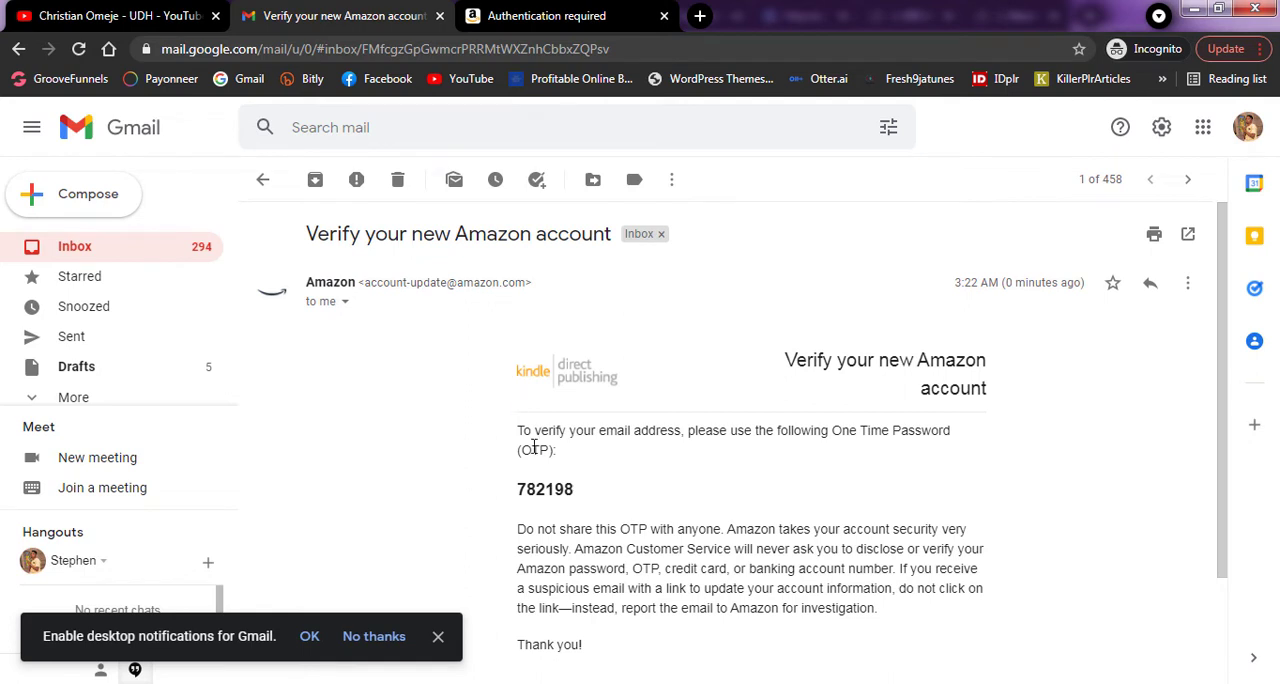
{"action": "double_click", "coordinate": [541, 484]}
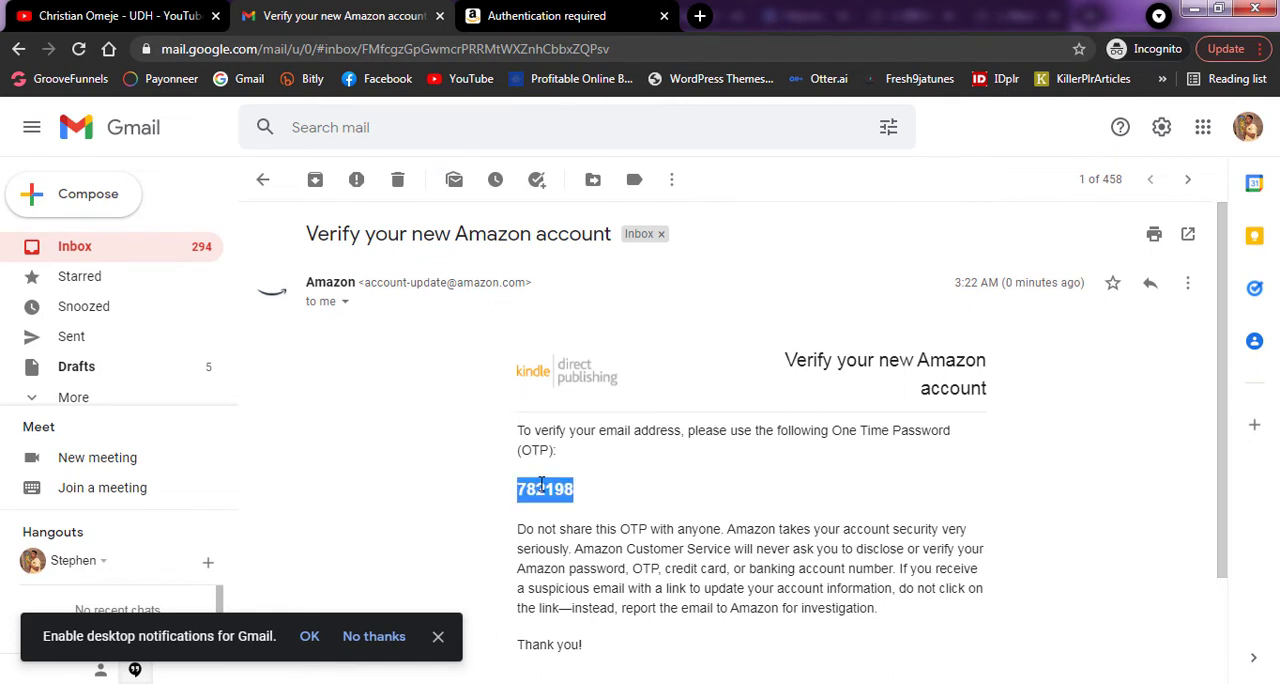
{"action": "right_click", "coordinate": [541, 484]}
{"action": "left_click", "coordinate": [580, 497]}
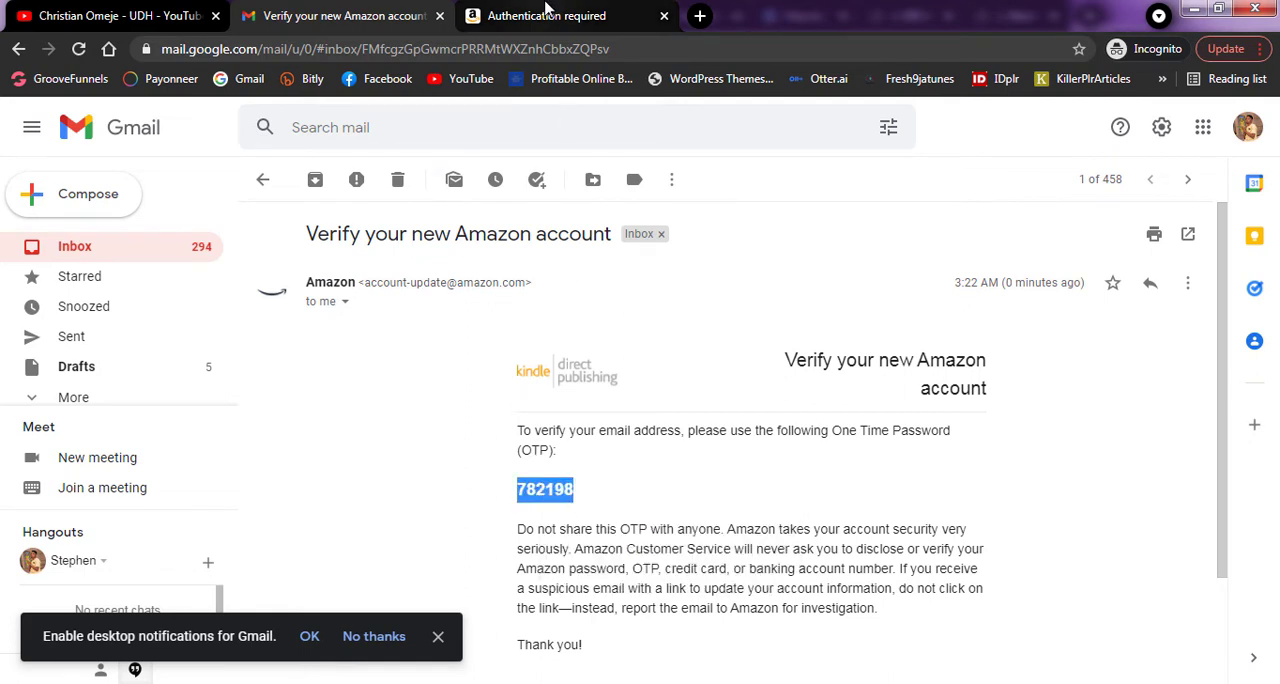
{"action": "left_click", "coordinate": [548, 14]}
{"action": "left_click", "coordinate": [578, 371]}
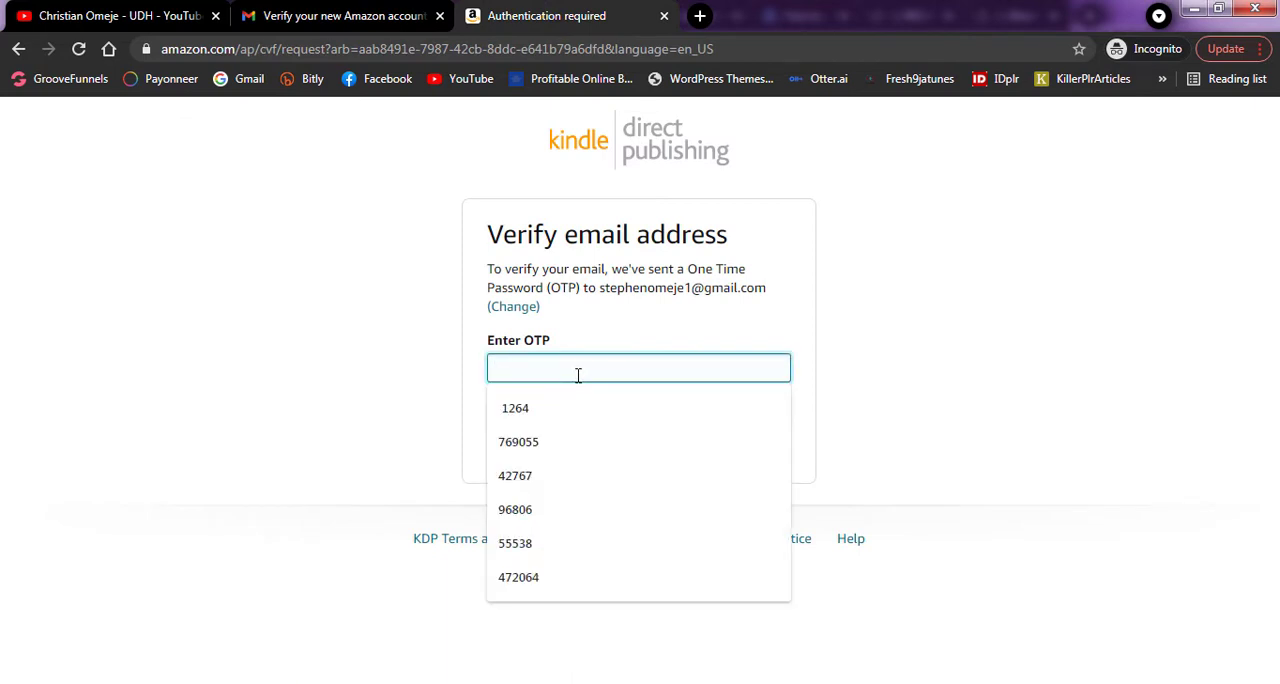
{"action": "key", "text": "ctrl+v"}
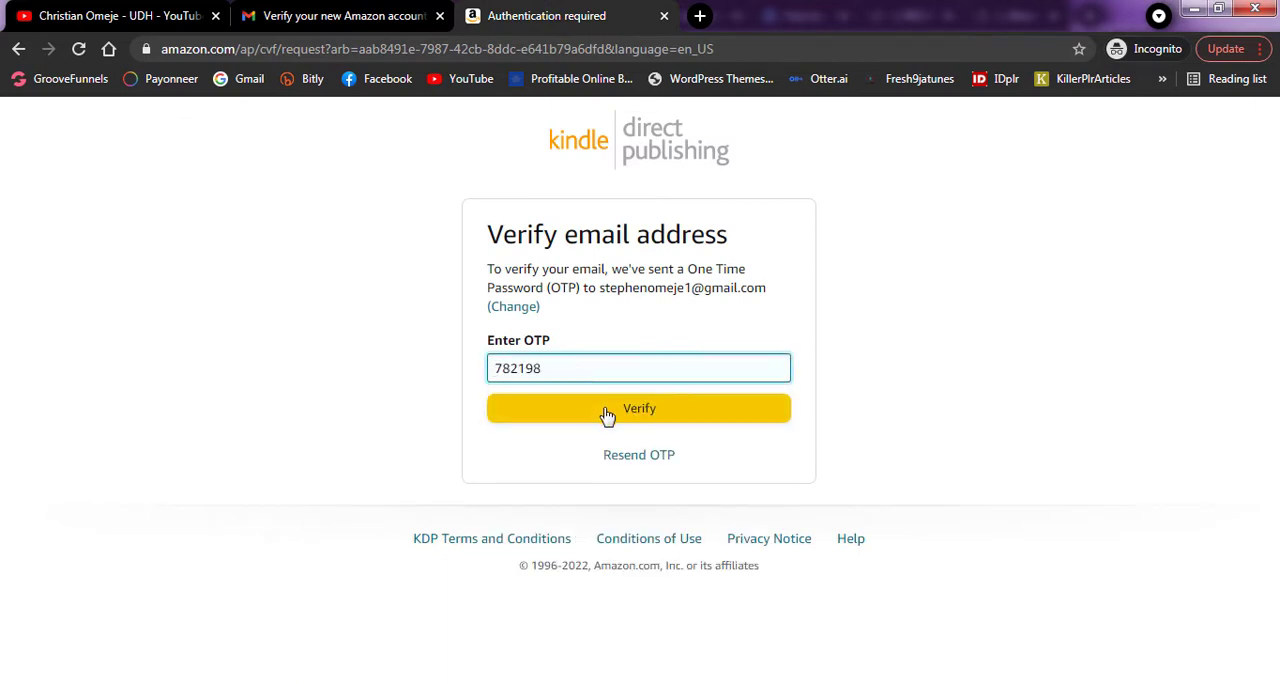
{"action": "left_click", "coordinate": [607, 414]}
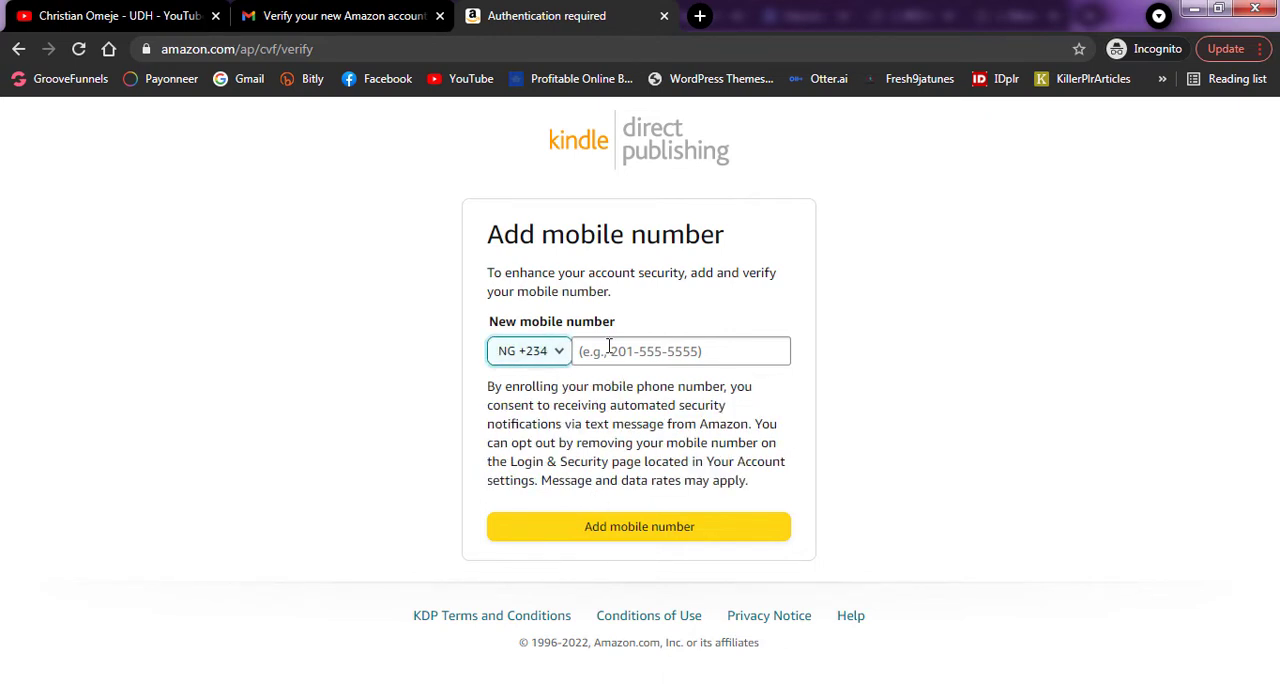
Add the mobile phone number with country code NG +234 and create the Amazon account with the texted one-time password.
{"action": "left_click", "coordinate": [609, 345]}
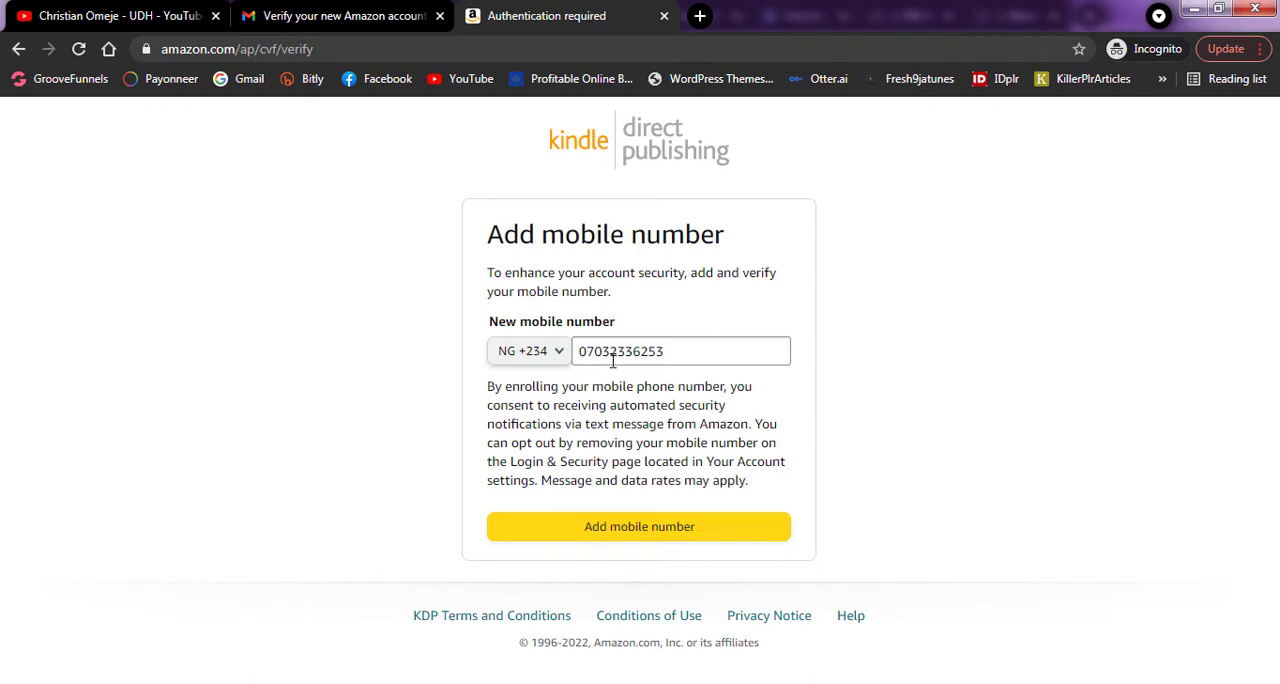
{"action": "left_click", "coordinate": [638, 530]}
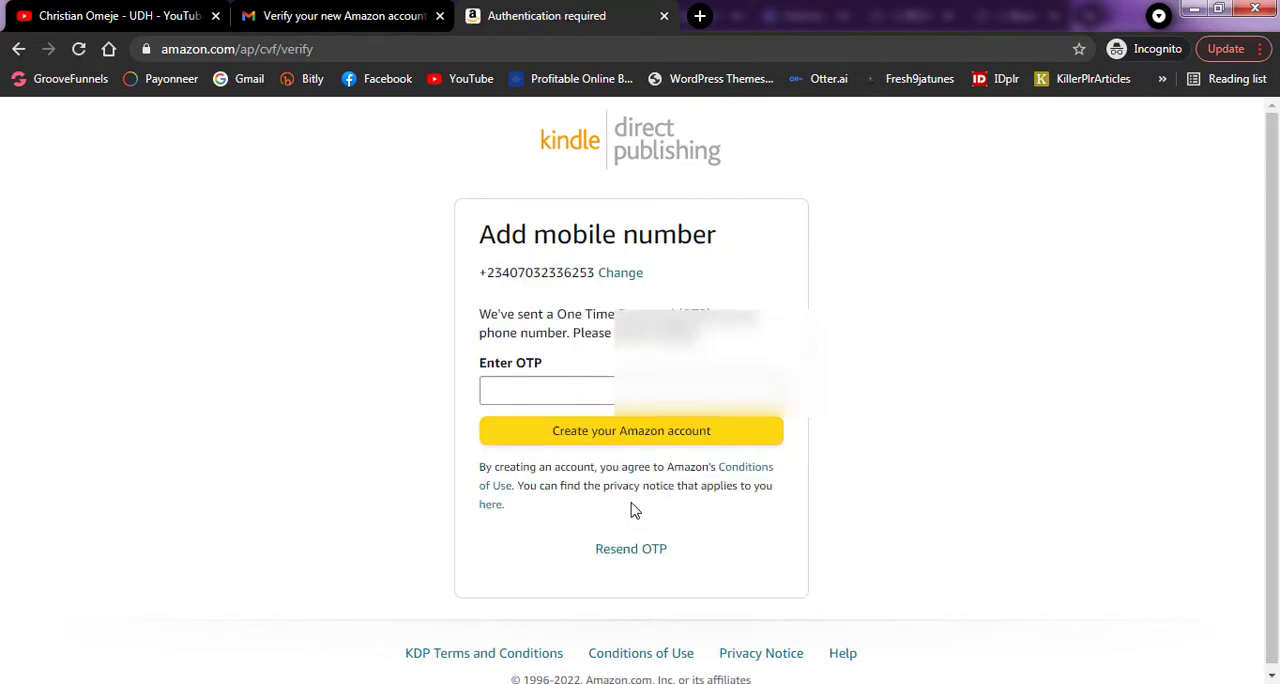
{"action": "left_click", "coordinate": [573, 393]}
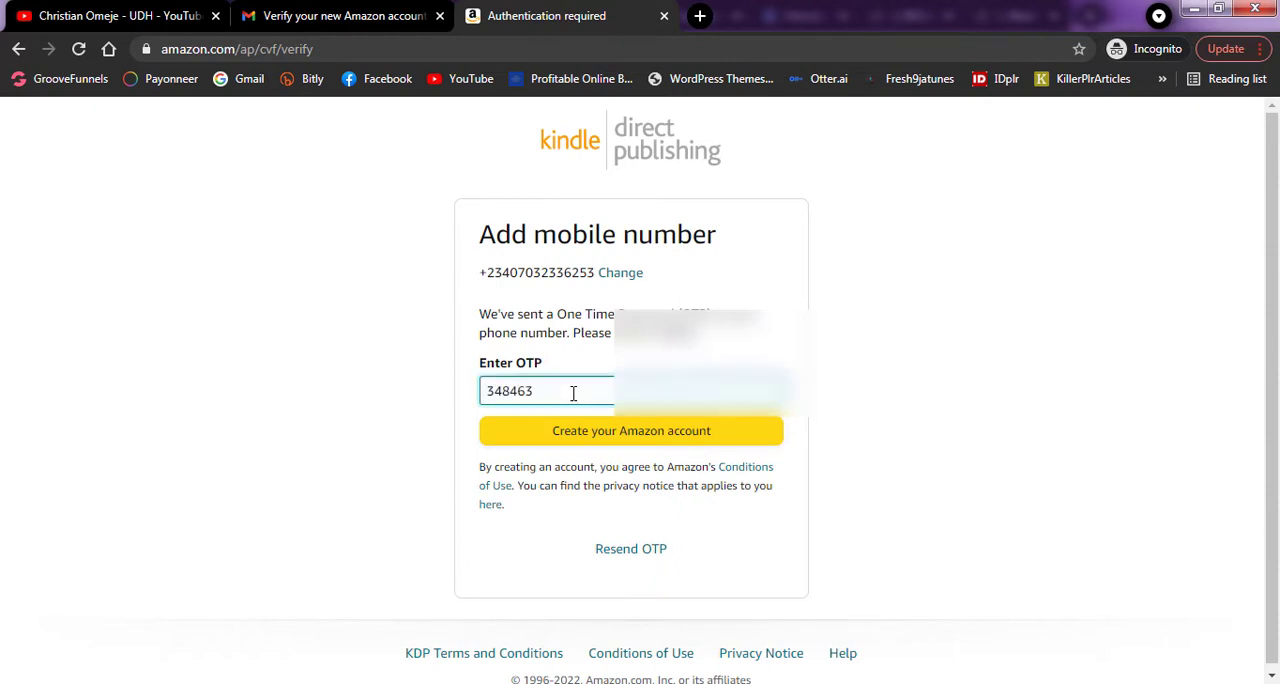
{"action": "left_click", "coordinate": [623, 437]}
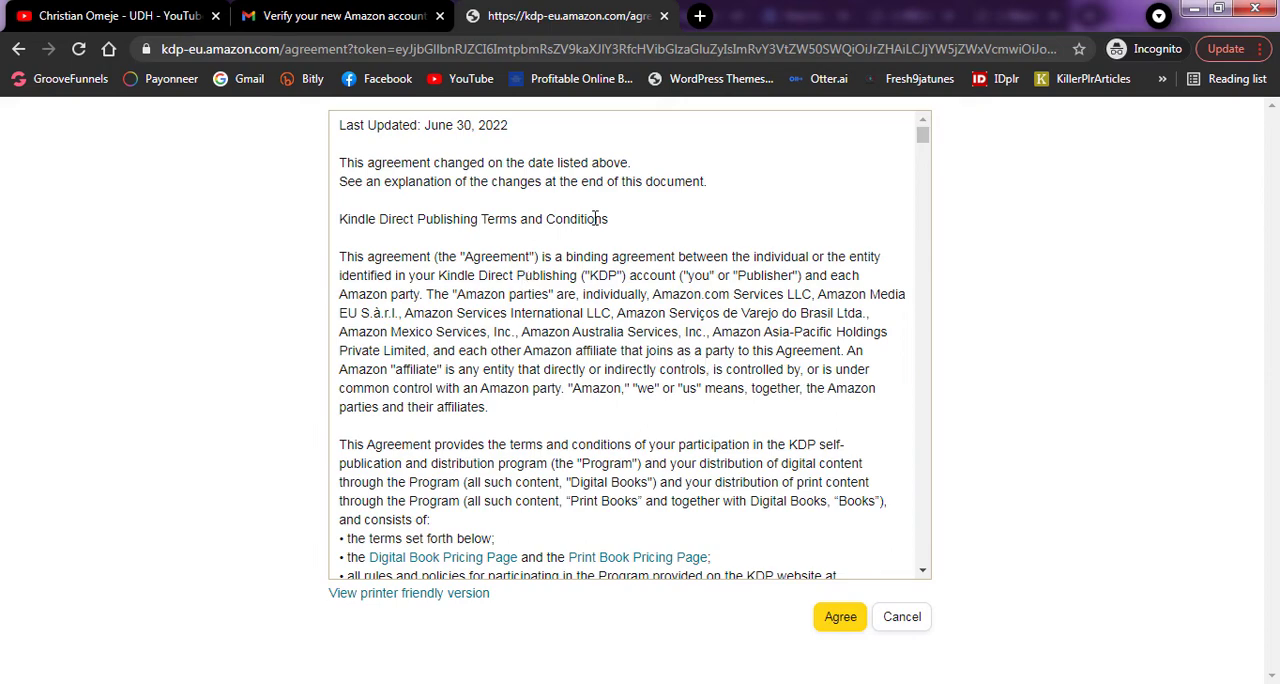
Go through the Kindle Direct Publishing Terms and Conditions and agree to them.
{"action": "scroll", "coordinate": [600, 220], "scroll_direction": "down", "scroll_amount": 3}
{"action": "scroll", "coordinate": [603, 228], "scroll_direction": "down", "scroll_amount": 4}
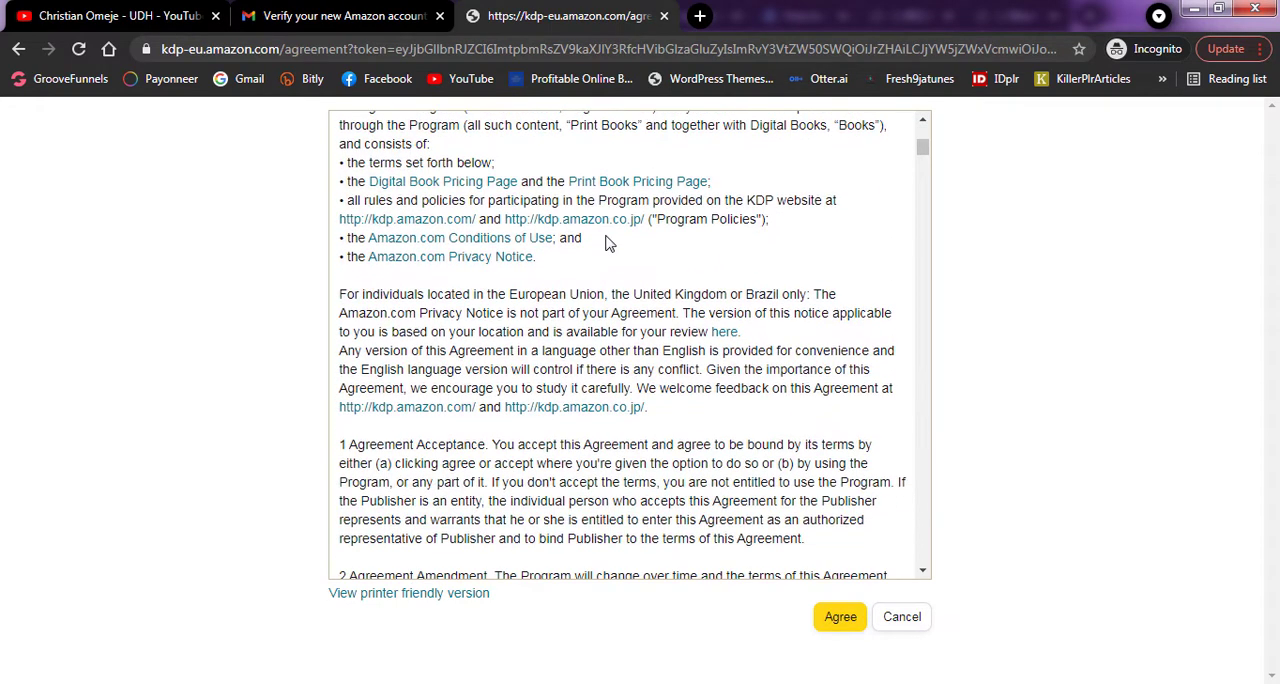
{"action": "scroll", "coordinate": [607, 243], "scroll_direction": "down", "scroll_amount": 5}
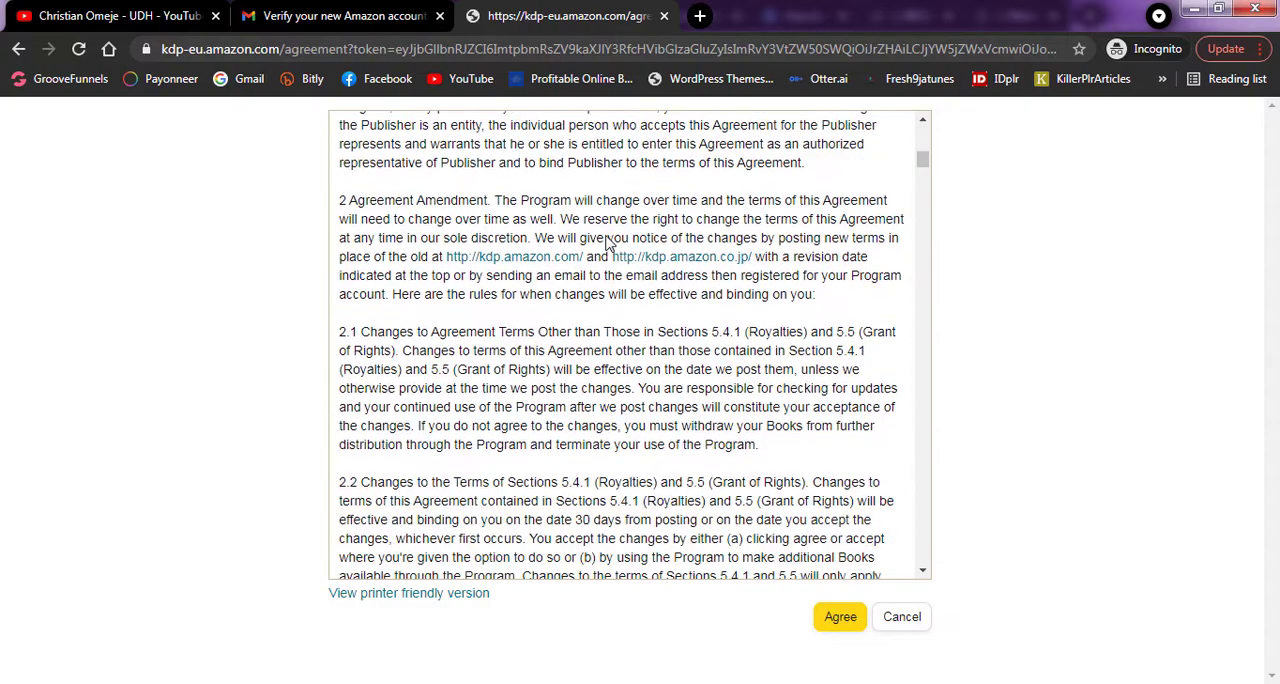
{"action": "scroll", "coordinate": [611, 241], "scroll_direction": "down", "scroll_amount": 12}
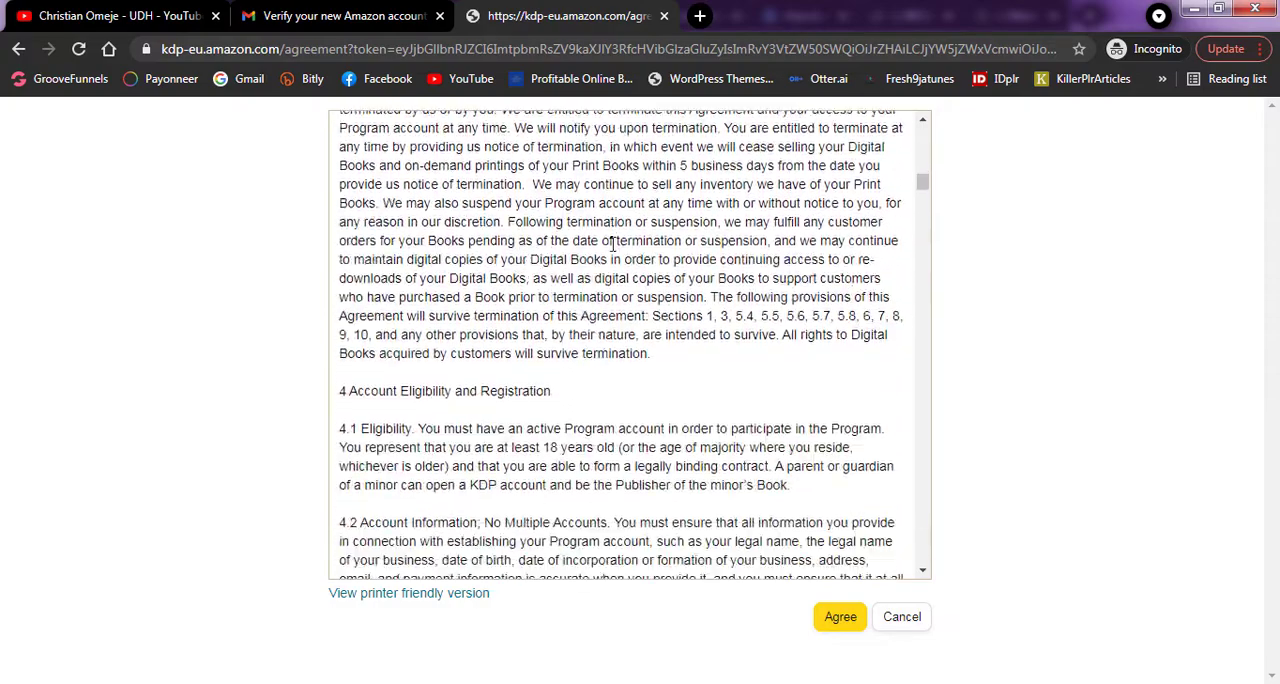
{"action": "scroll", "coordinate": [614, 247], "scroll_direction": "down", "scroll_amount": 15}
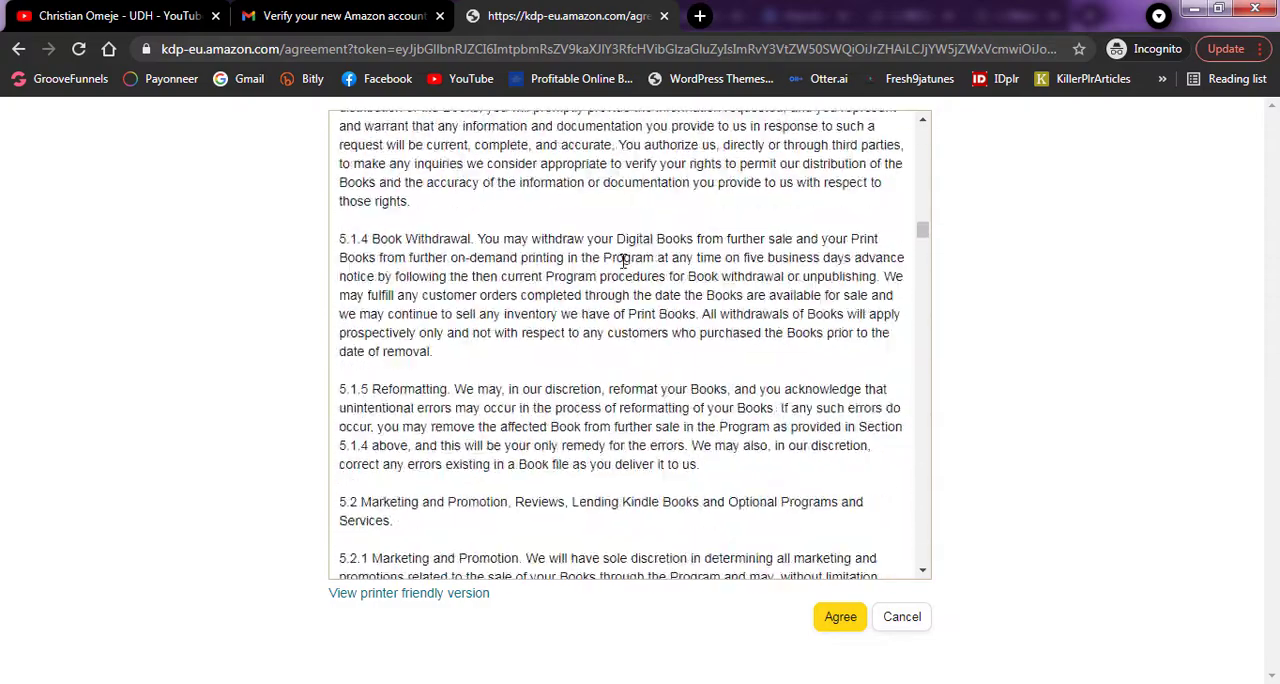
{"action": "scroll", "coordinate": [670, 340], "scroll_direction": "down", "scroll_amount": 15}
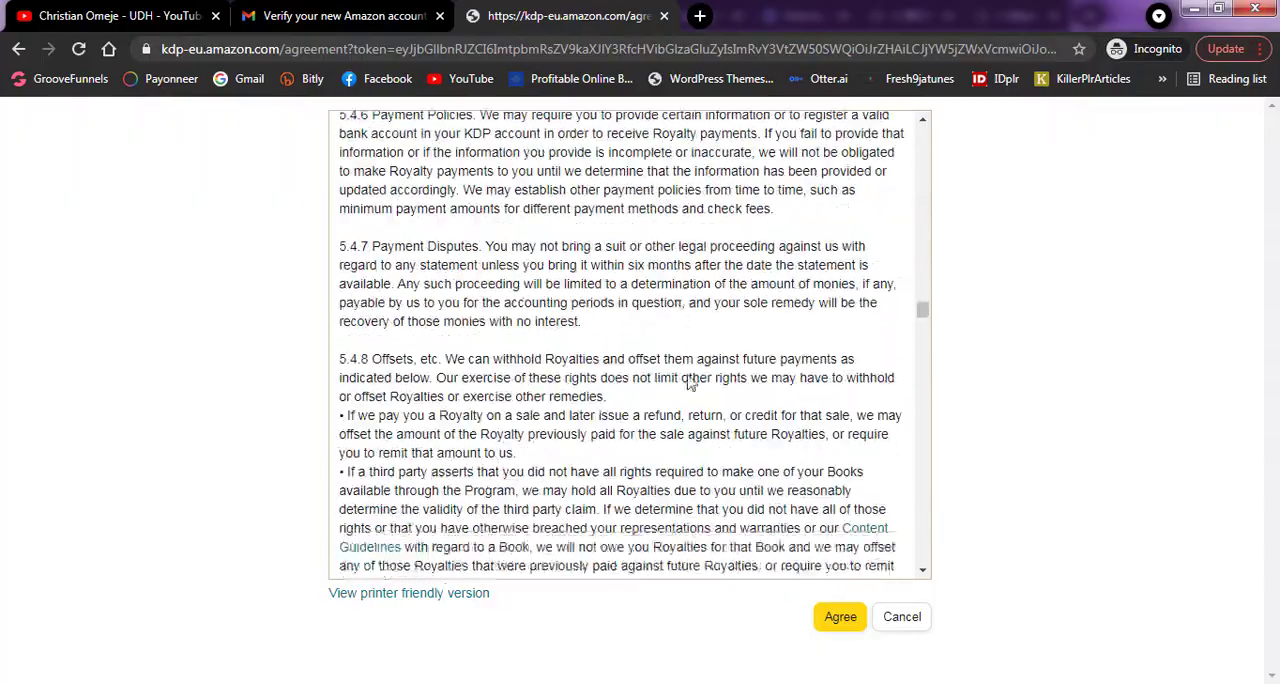
{"action": "scroll", "coordinate": [690, 373], "scroll_direction": "down", "scroll_amount": 20}
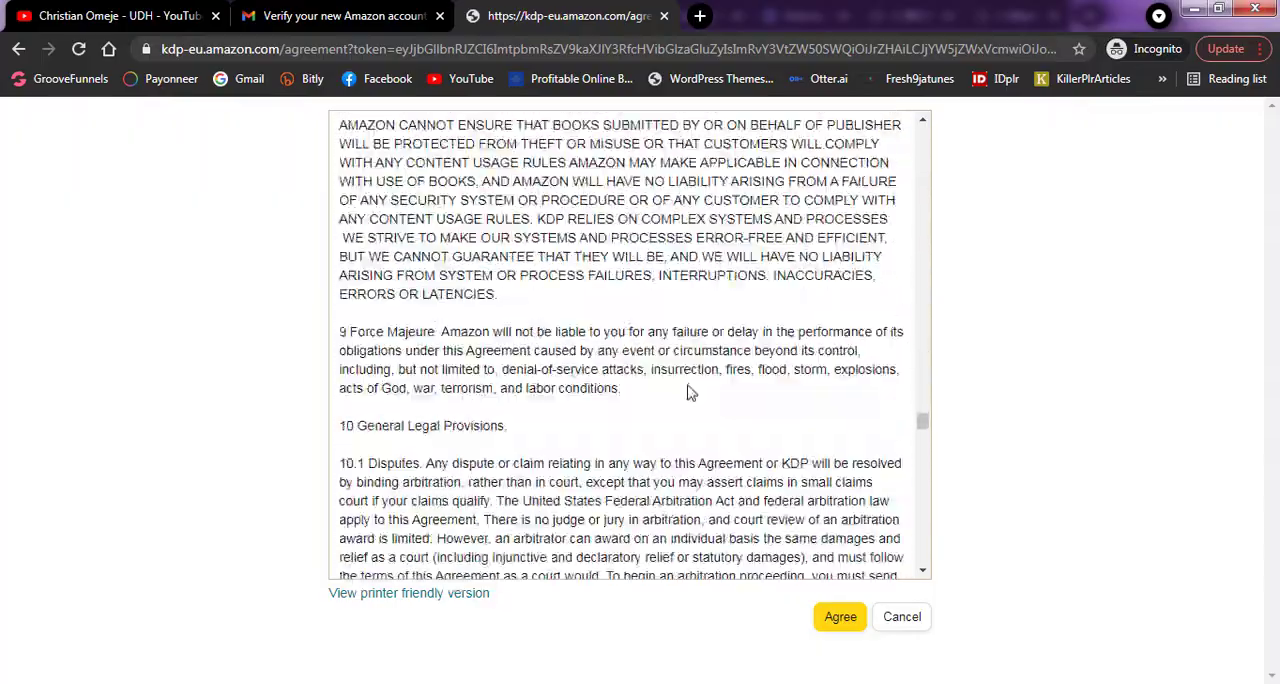
{"action": "scroll", "coordinate": [697, 409], "scroll_direction": "down", "scroll_amount": 20}
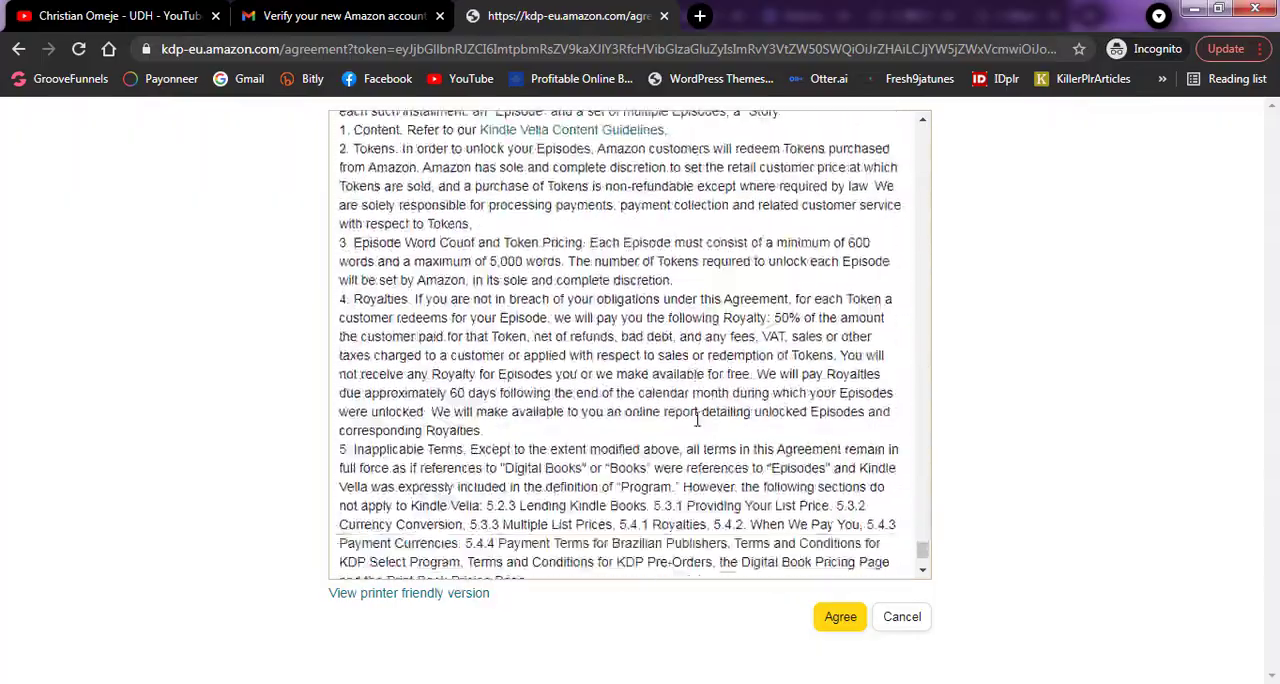
{"action": "left_click", "coordinate": [840, 617]}
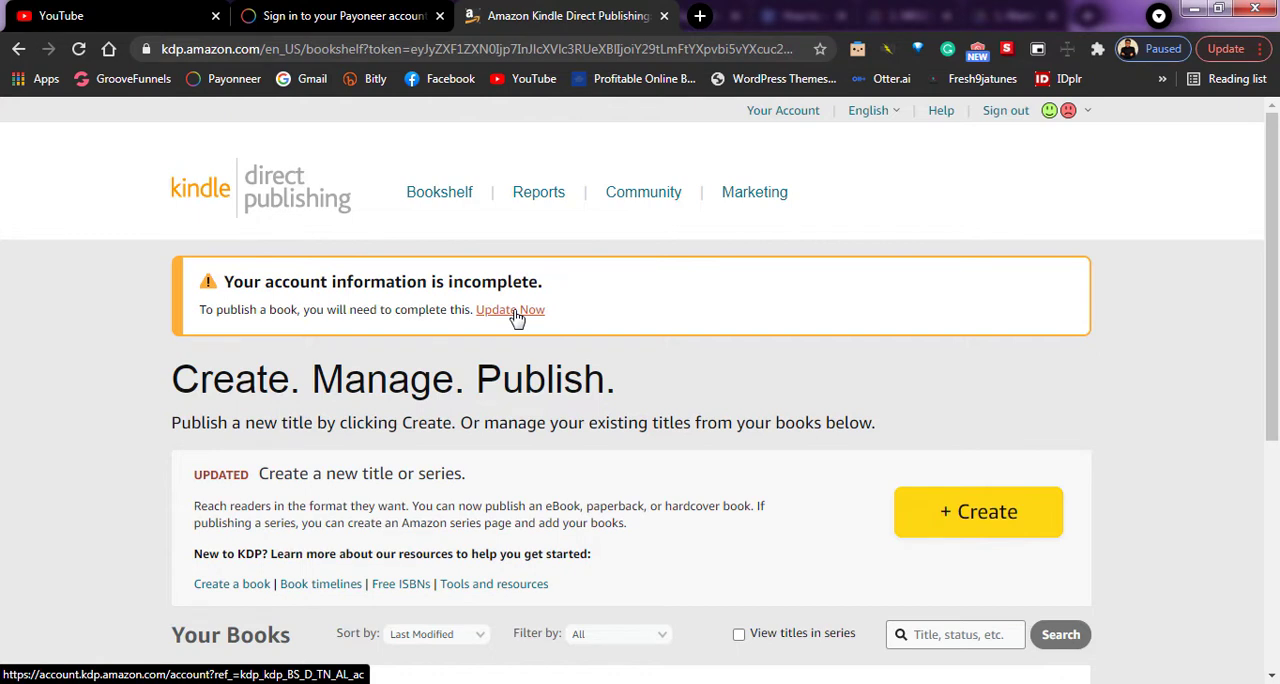
Open the incomplete account information, set the business type to Individual, fill in the date of birth and choose Nigeria as country.
{"action": "left_click", "coordinate": [516, 316]}
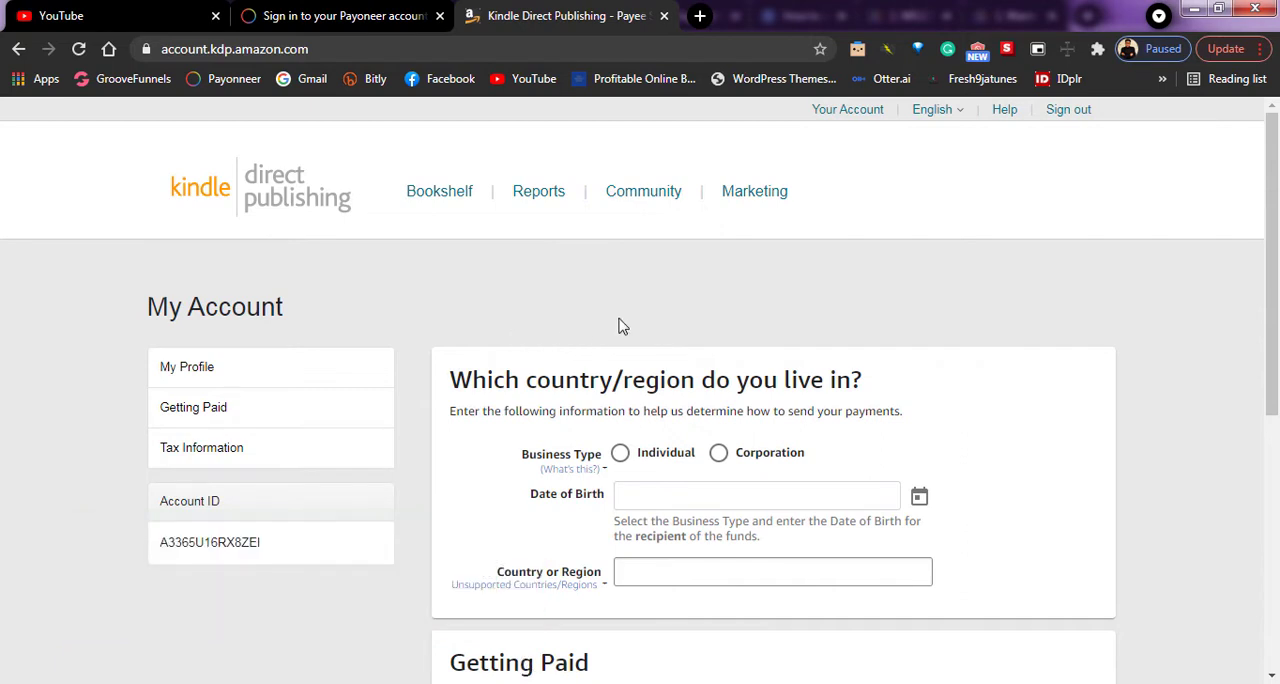
{"action": "scroll", "coordinate": [617, 326], "scroll_direction": "down", "scroll_amount": 1}
{"action": "left_click", "coordinate": [620, 362]}
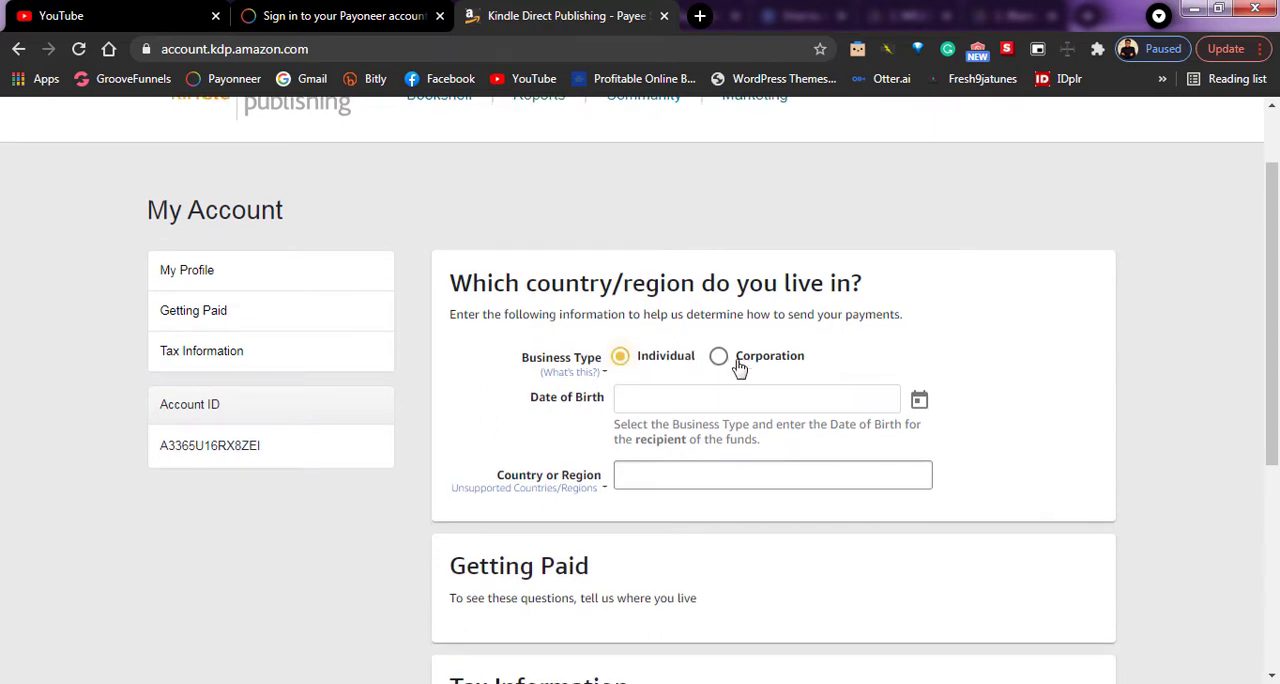
{"action": "scroll", "coordinate": [714, 361], "scroll_direction": "down", "scroll_amount": 1}
{"action": "left_click", "coordinate": [658, 315]}
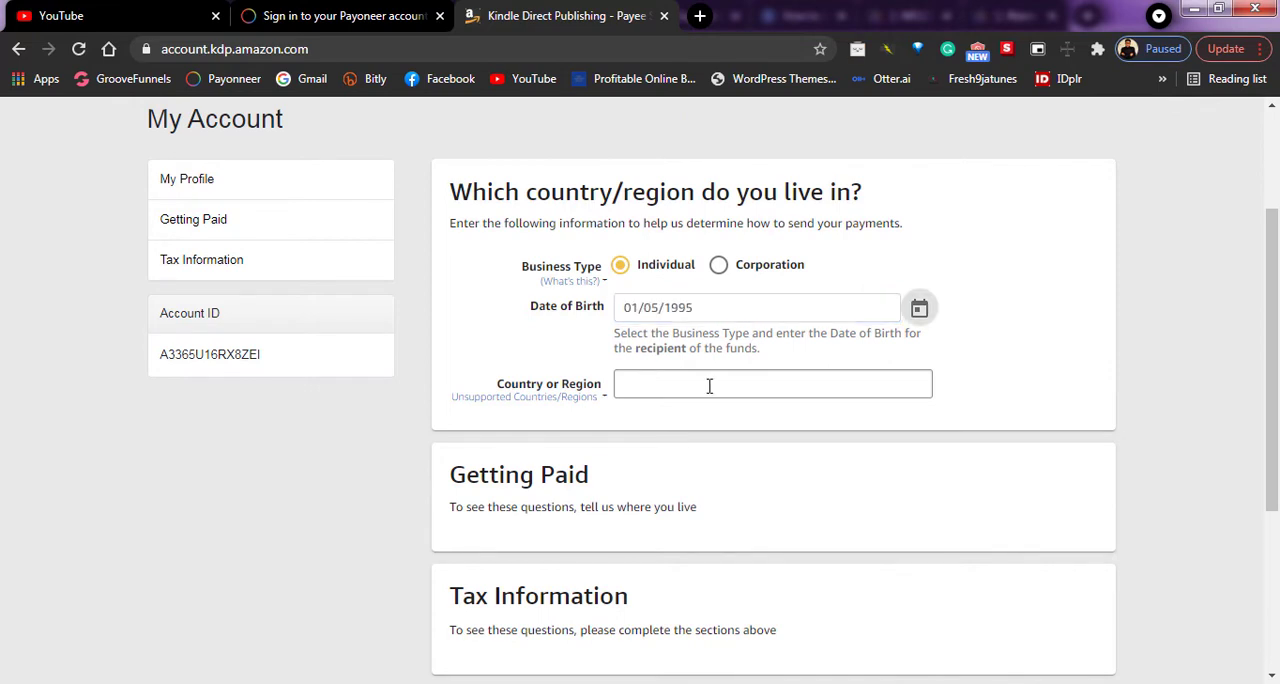
{"action": "left_click", "coordinate": [709, 386]}
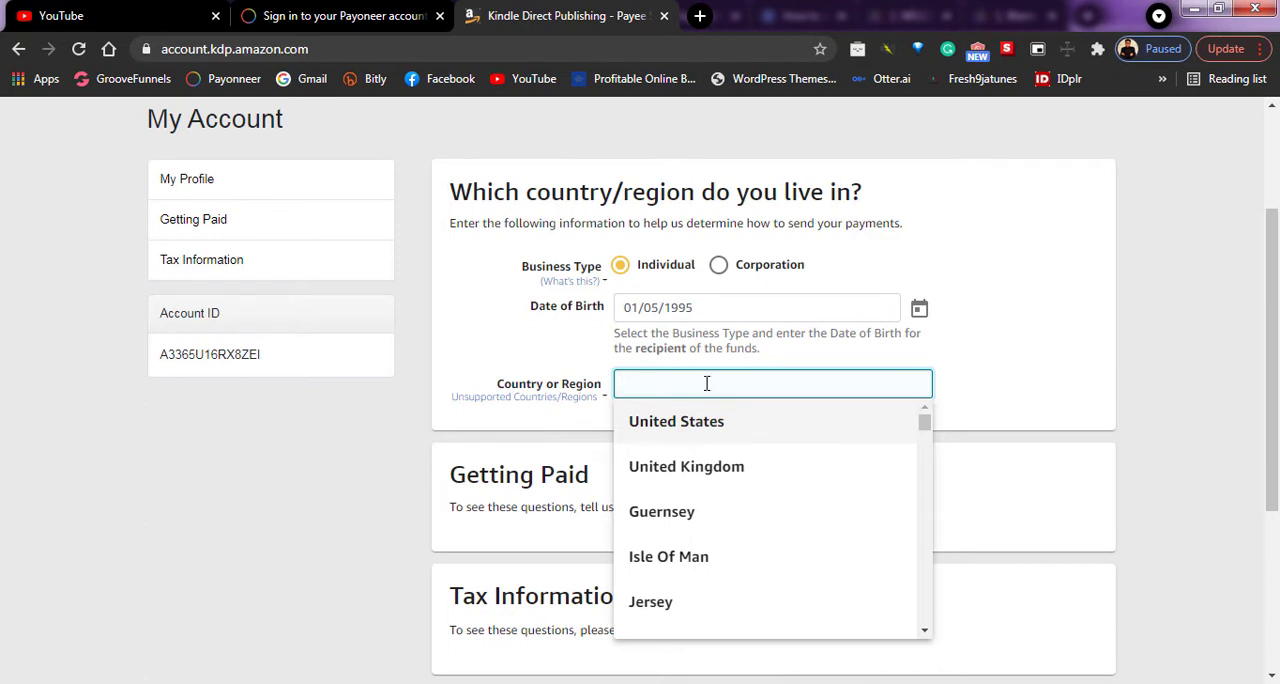
{"action": "type", "text": "niger"}
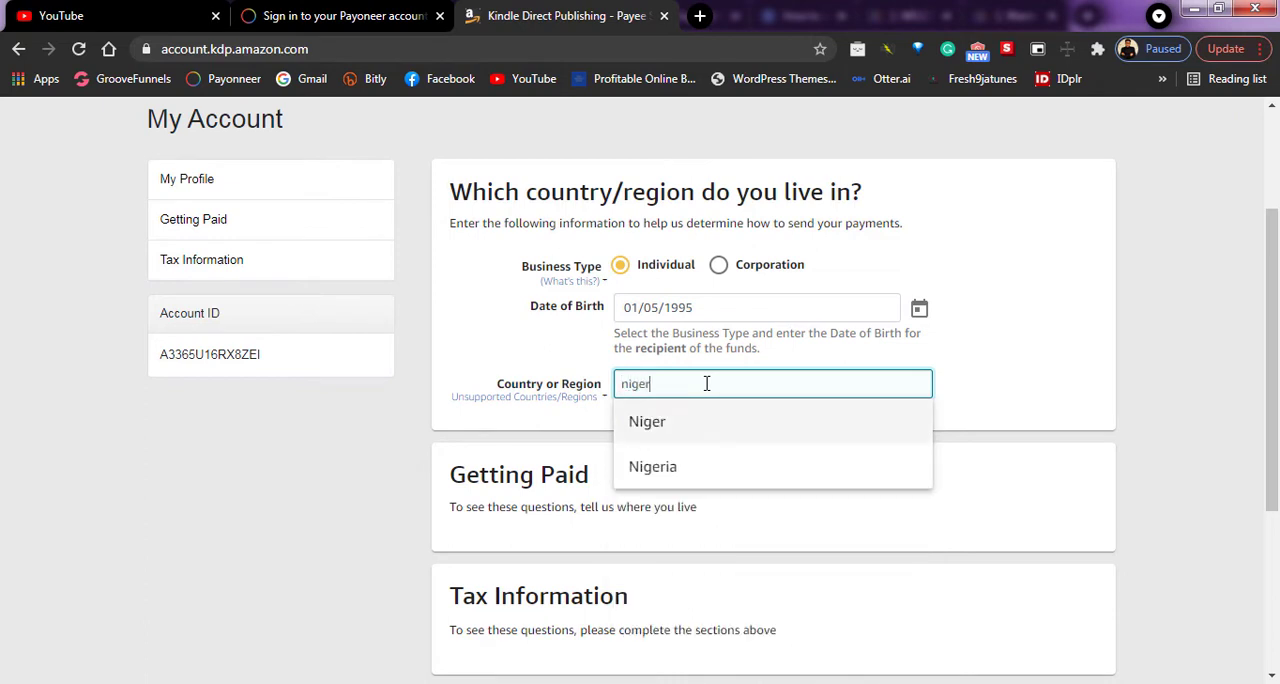
{"action": "left_click", "coordinate": [686, 468]}
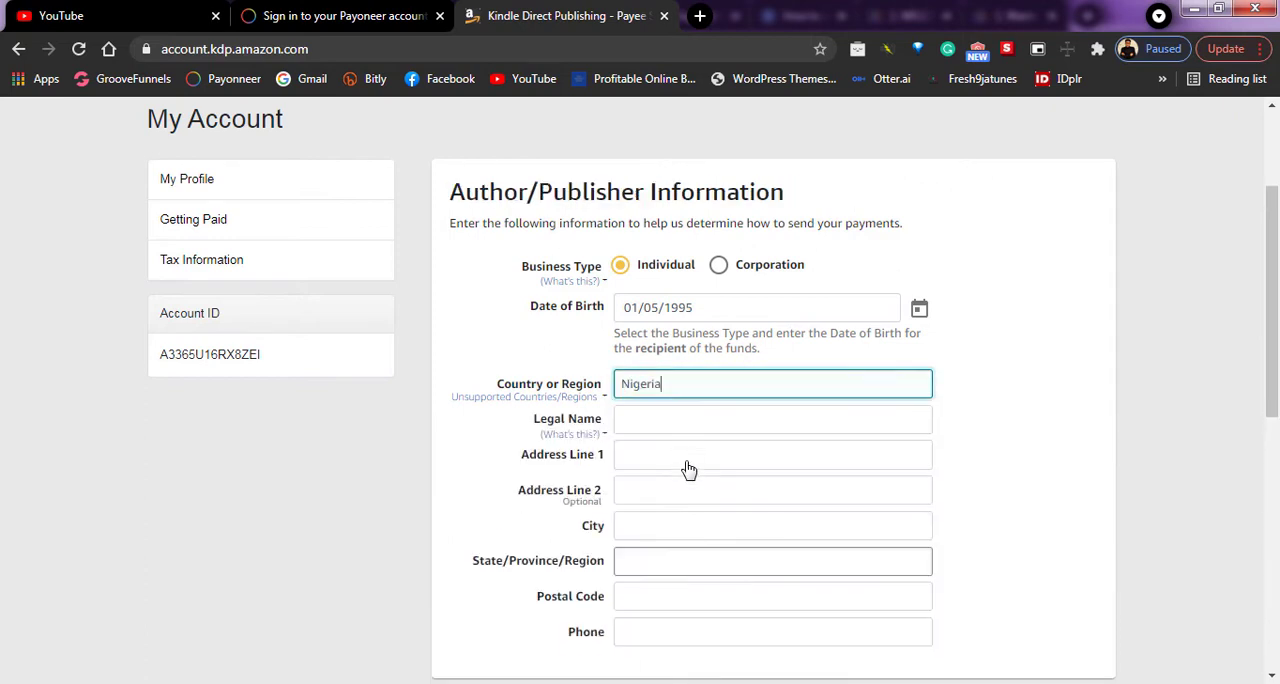
Enter the legal name in the publisher information and fill the street address, city and postal code from the first saved address.
{"action": "scroll", "coordinate": [898, 329], "scroll_direction": "down", "scroll_amount": 1}
{"action": "mouse_move", "coordinate": [617, 342]}
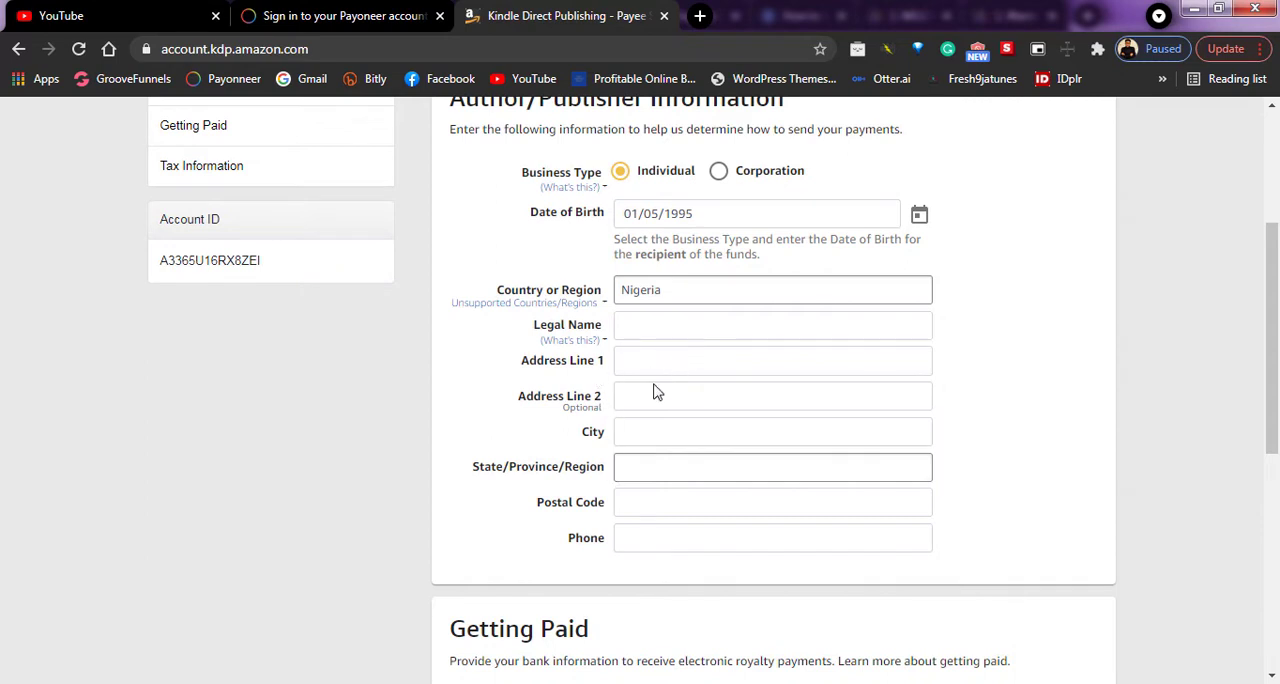
{"action": "mouse_move", "coordinate": [567, 342]}
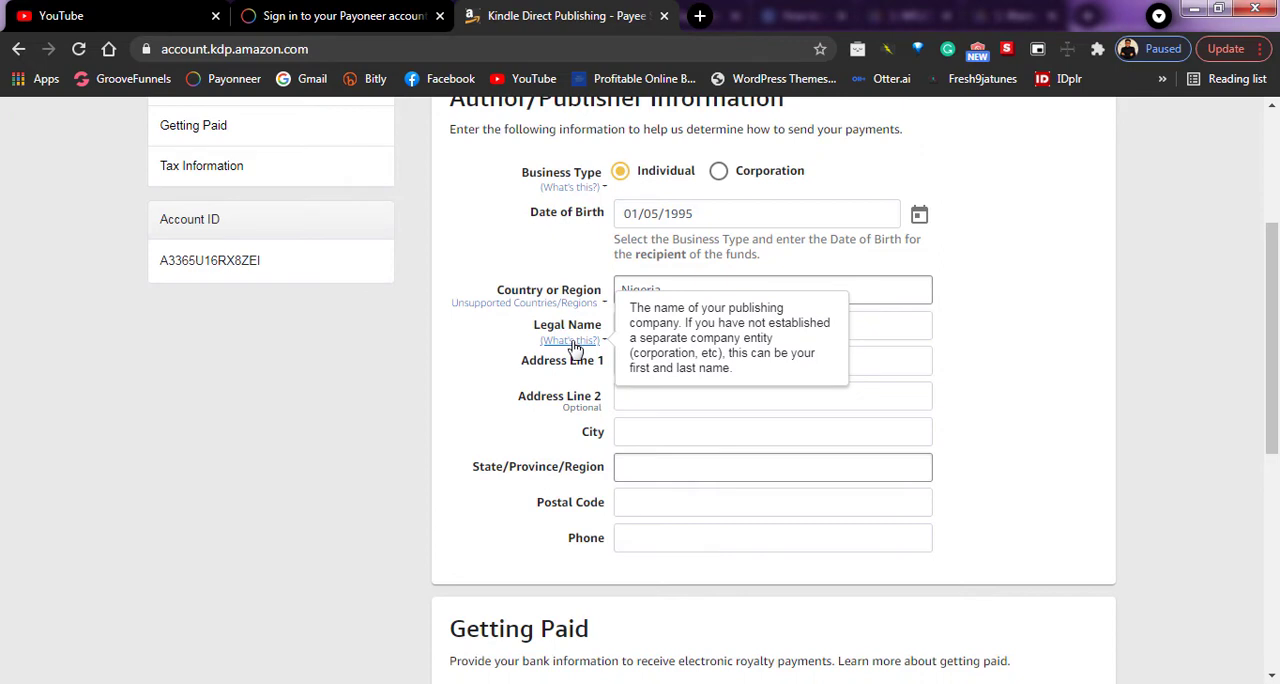
{"action": "left_click", "coordinate": [658, 331]}
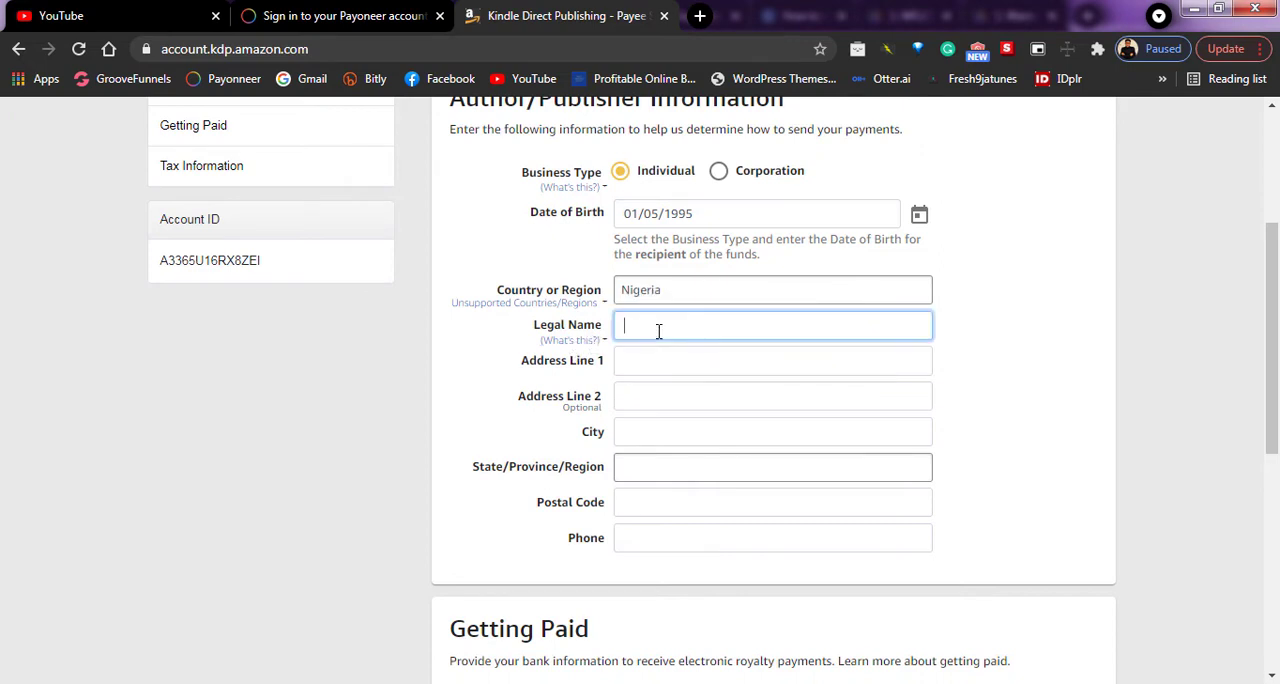
{"action": "key", "text": "Tab"}
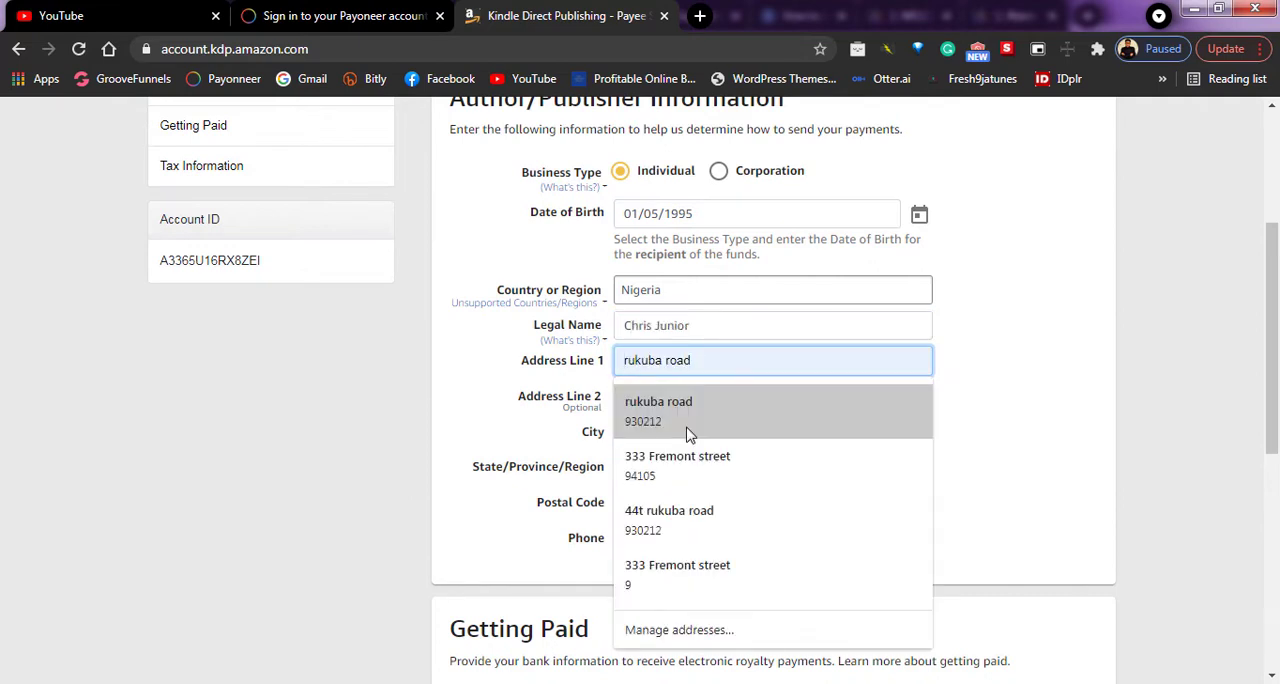
{"action": "left_click", "coordinate": [692, 428]}
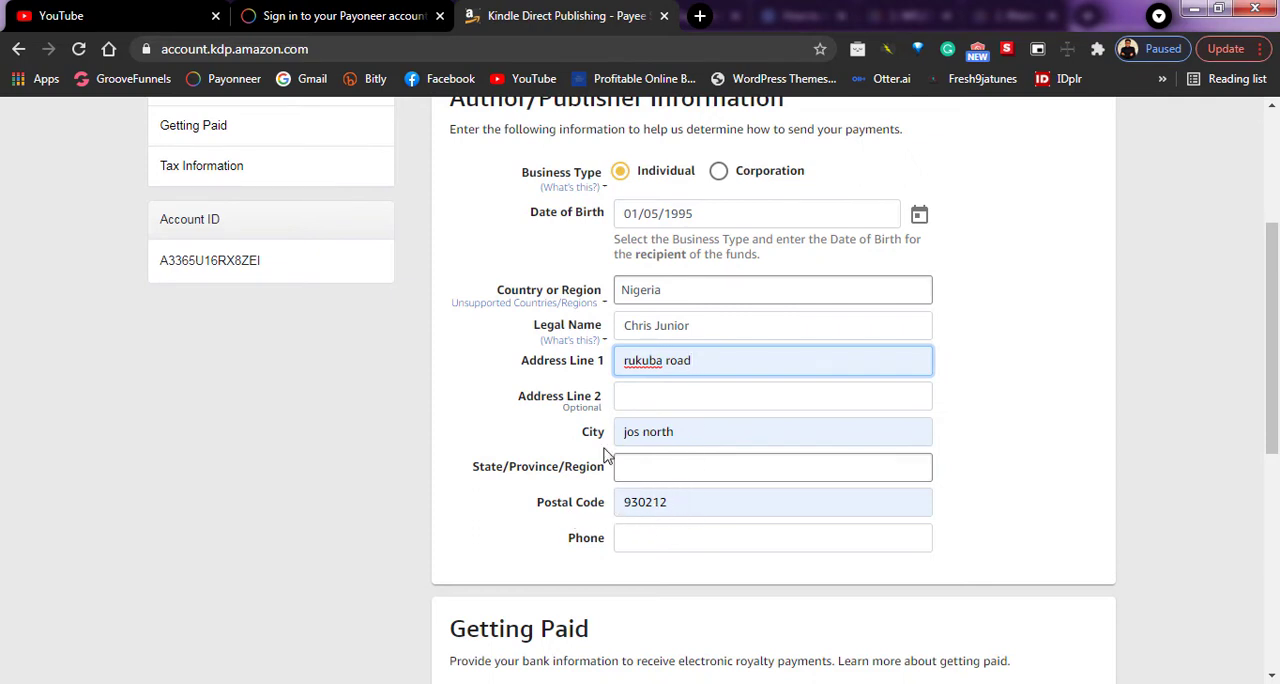
Search Google in a new tab for the Asaba postal code and examine the postcodes listed for its streets.
{"action": "left_click", "coordinate": [700, 16]}
{"action": "left_click", "coordinate": [670, 48]}
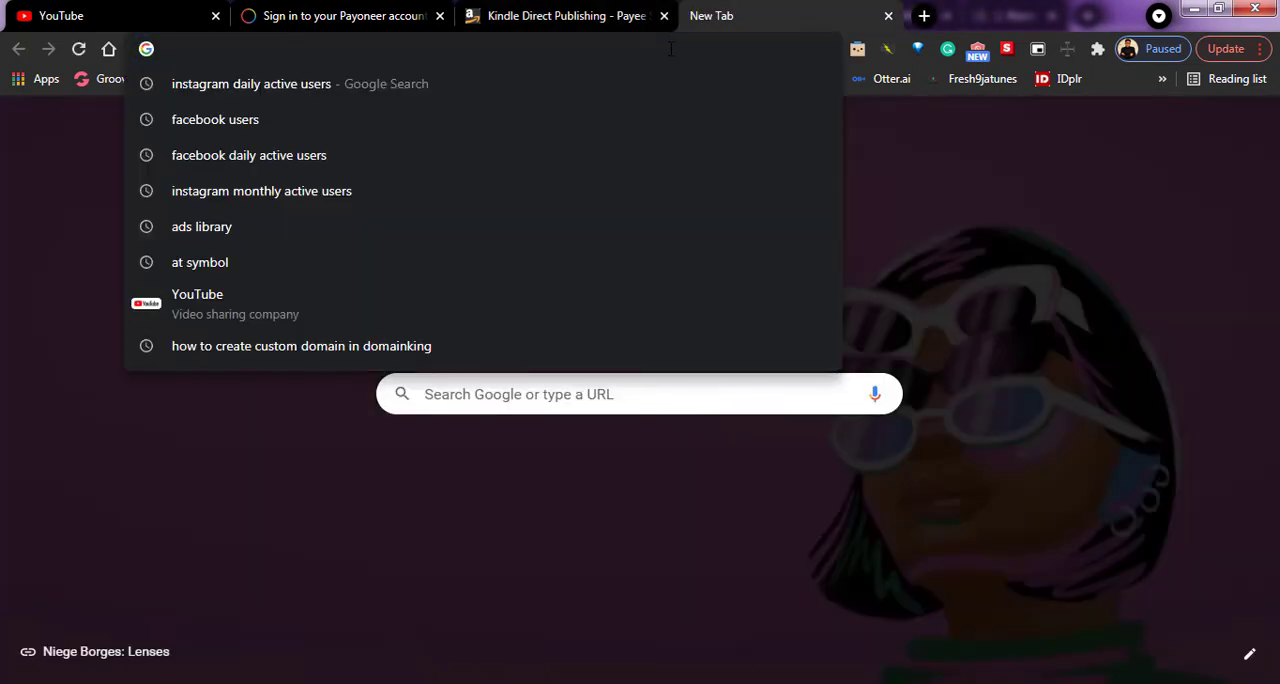
{"action": "type", "text": "asaba"}
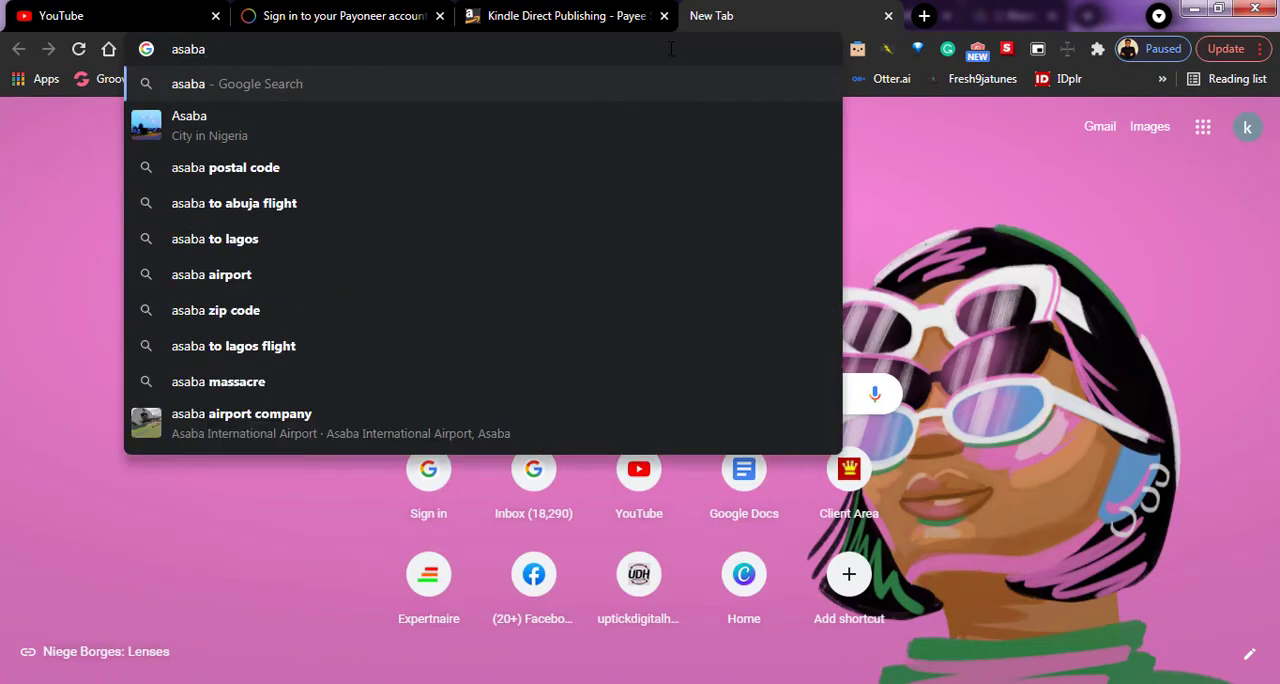
{"action": "left_click", "coordinate": [269, 180]}
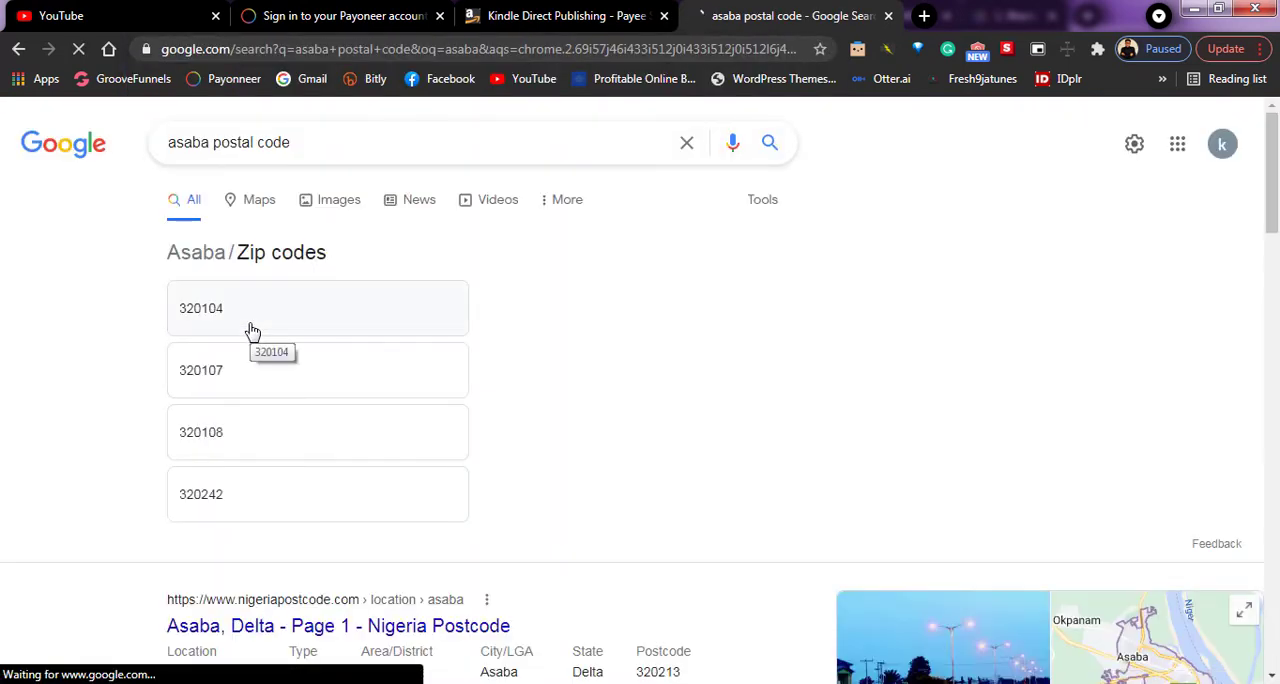
{"action": "scroll", "coordinate": [262, 322], "scroll_direction": "down", "scroll_amount": 1}
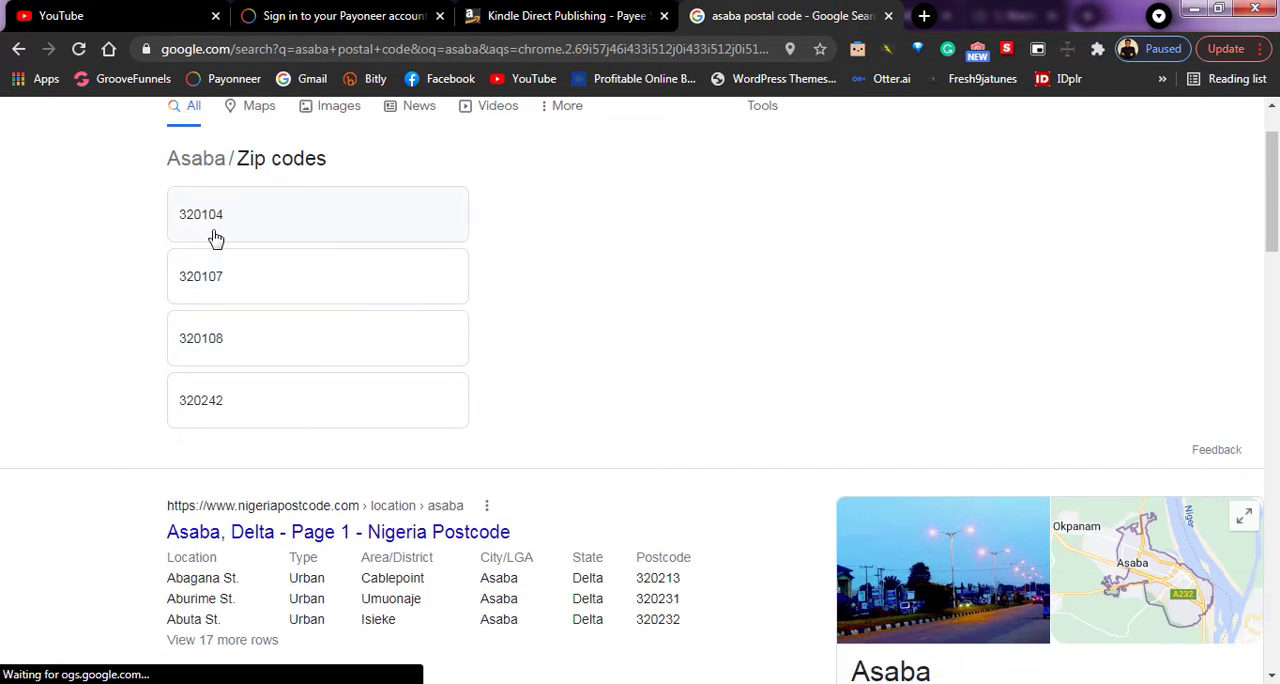
{"action": "scroll", "coordinate": [271, 389], "scroll_direction": "up", "scroll_amount": 1}
{"action": "scroll", "coordinate": [272, 389], "scroll_direction": "down", "scroll_amount": 2}
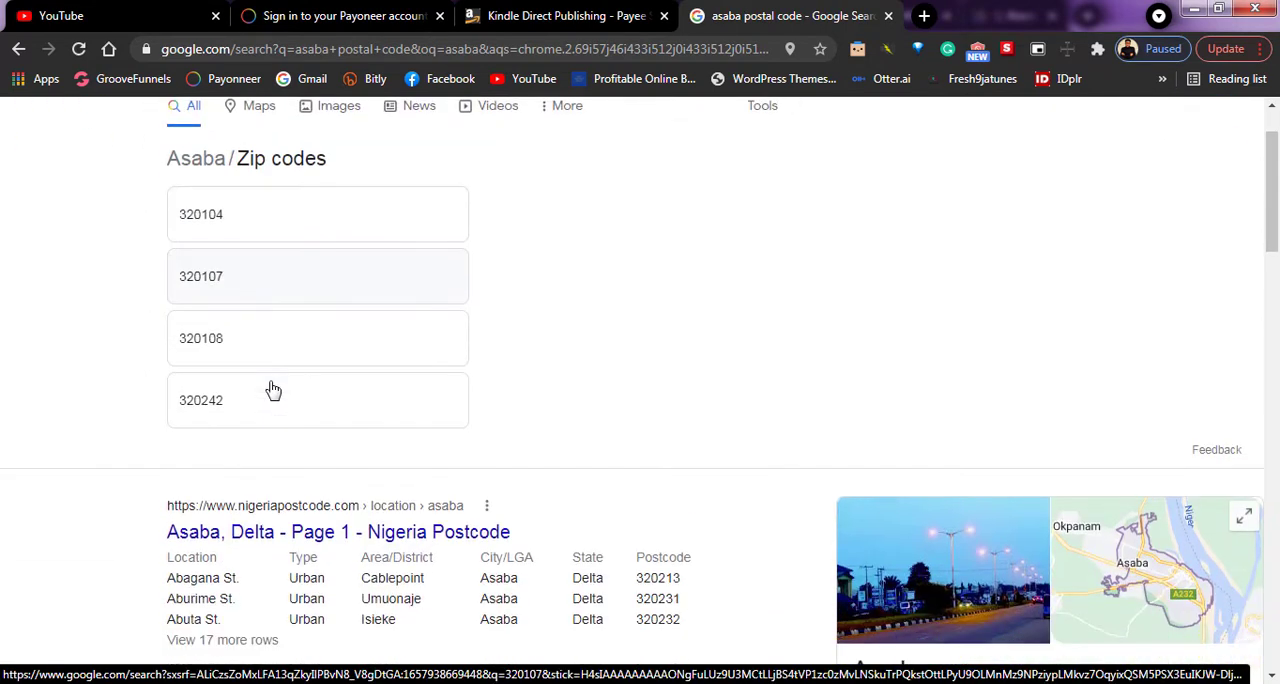
{"action": "scroll", "coordinate": [273, 388], "scroll_direction": "down", "scroll_amount": 1}
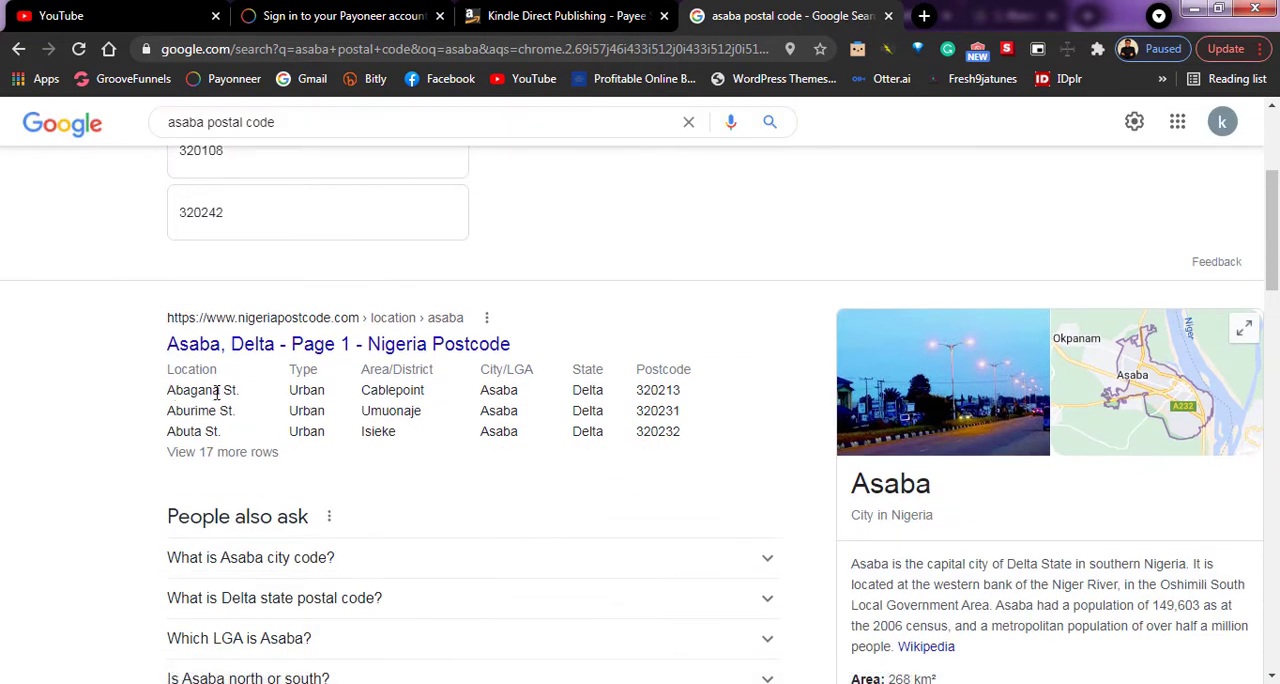
{"action": "left_click_drag", "start_coordinate": [697, 394], "coordinate": [623, 391]}
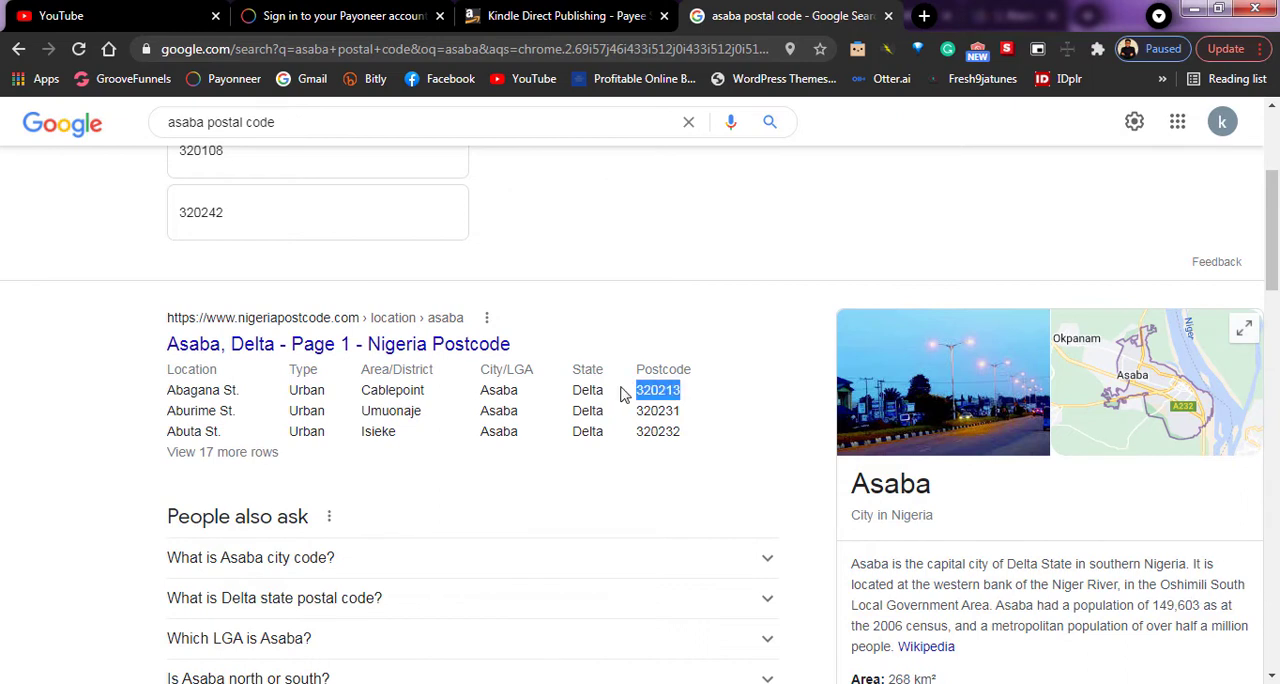
Return to the Kindle Direct Publishing form, fill in the phone number and set the state to Plateau.
{"action": "left_click", "coordinate": [580, 18]}
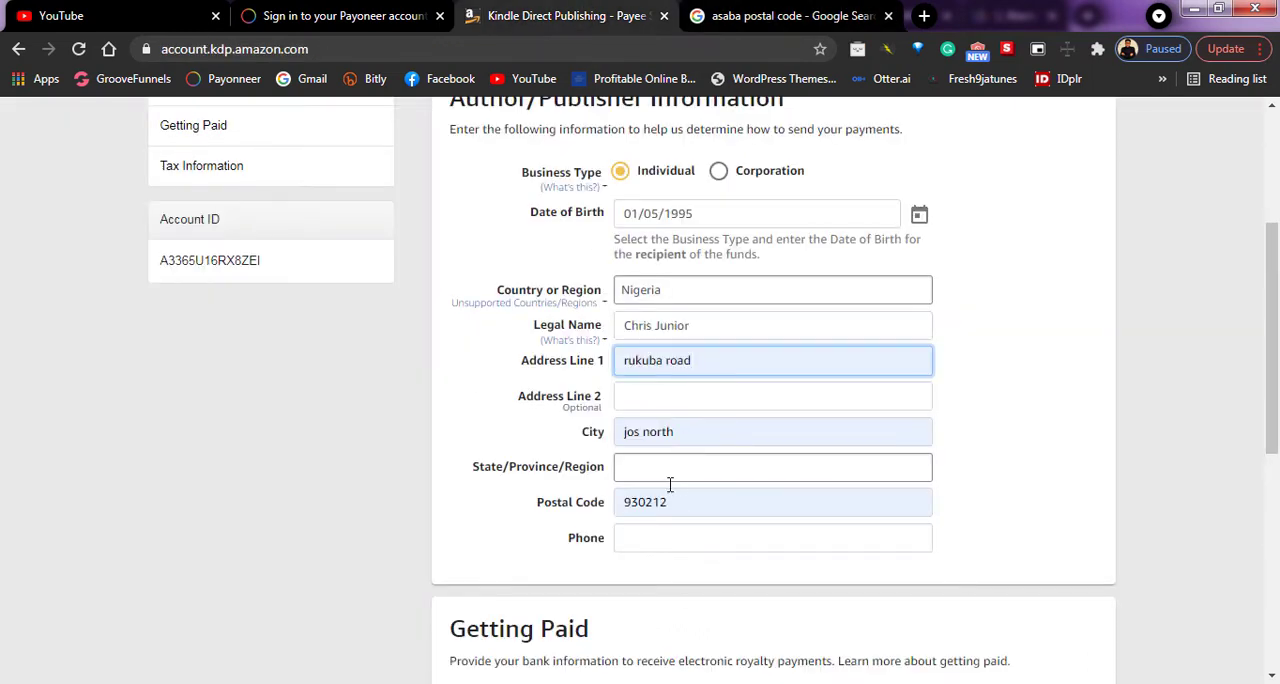
{"action": "left_click", "coordinate": [657, 540]}
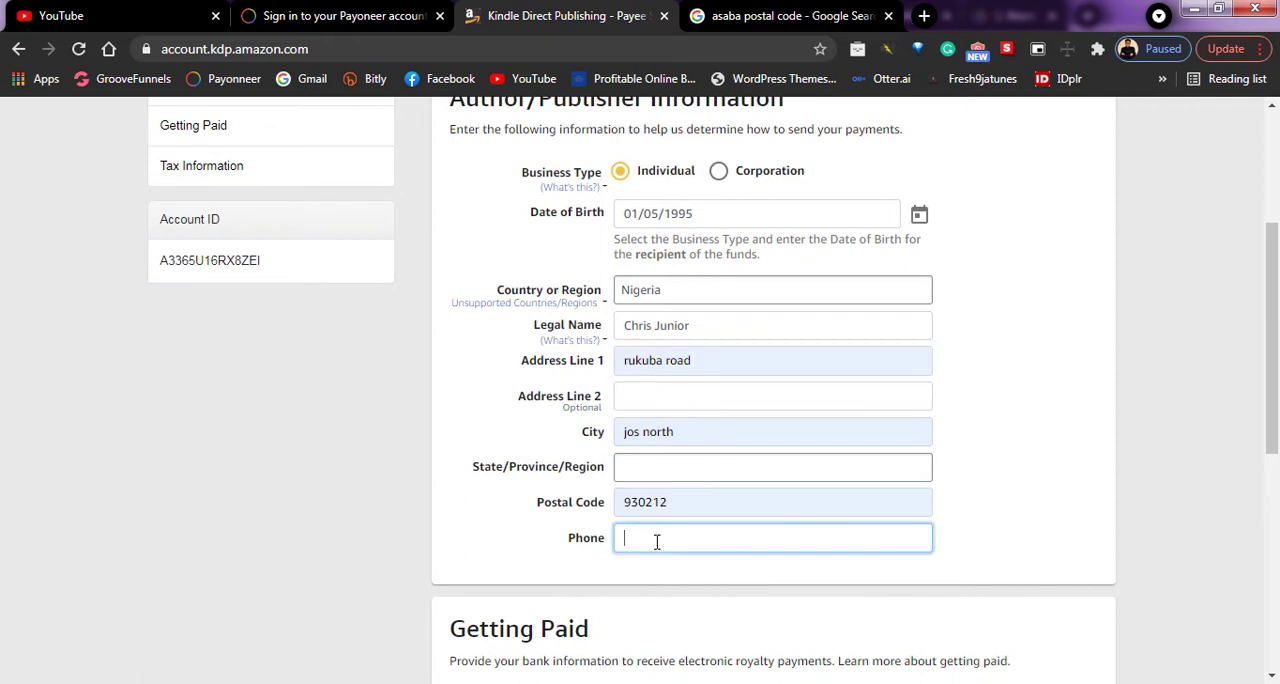
{"action": "key", "text": "ctrl+v"}
{"action": "left_click", "coordinate": [661, 467]}
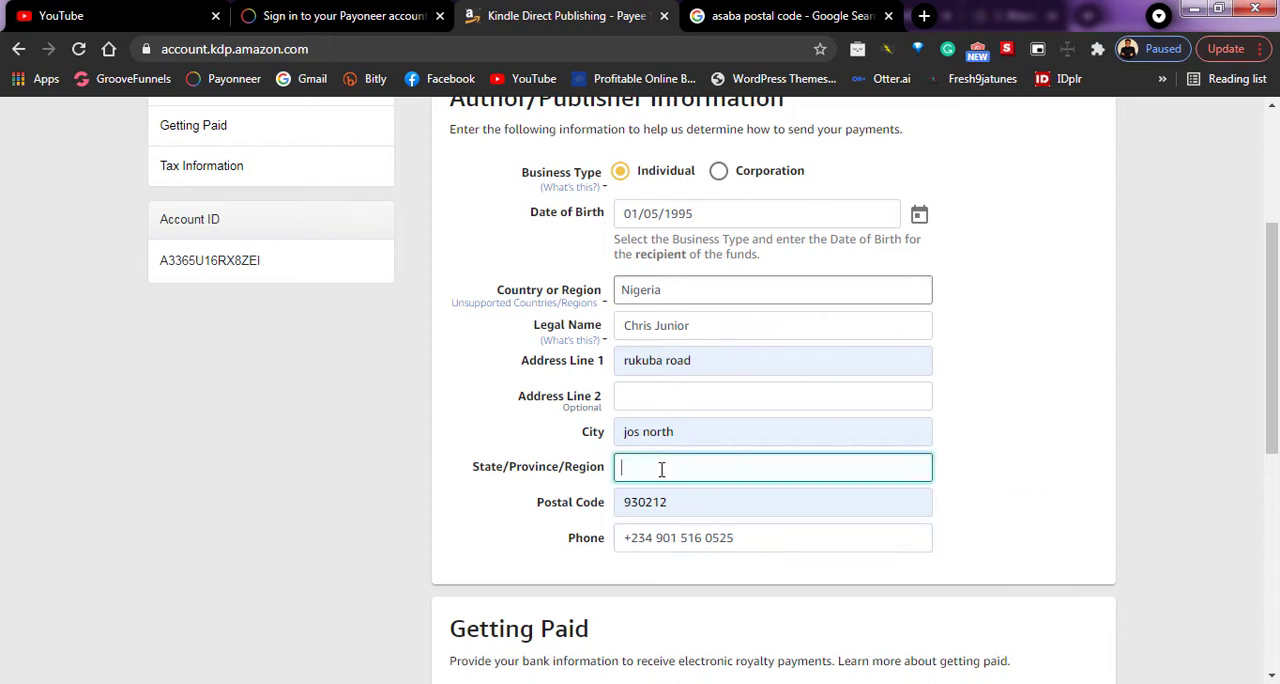
{"action": "type", "text": "Plateau"}
{"action": "left_click", "coordinate": [982, 416]}
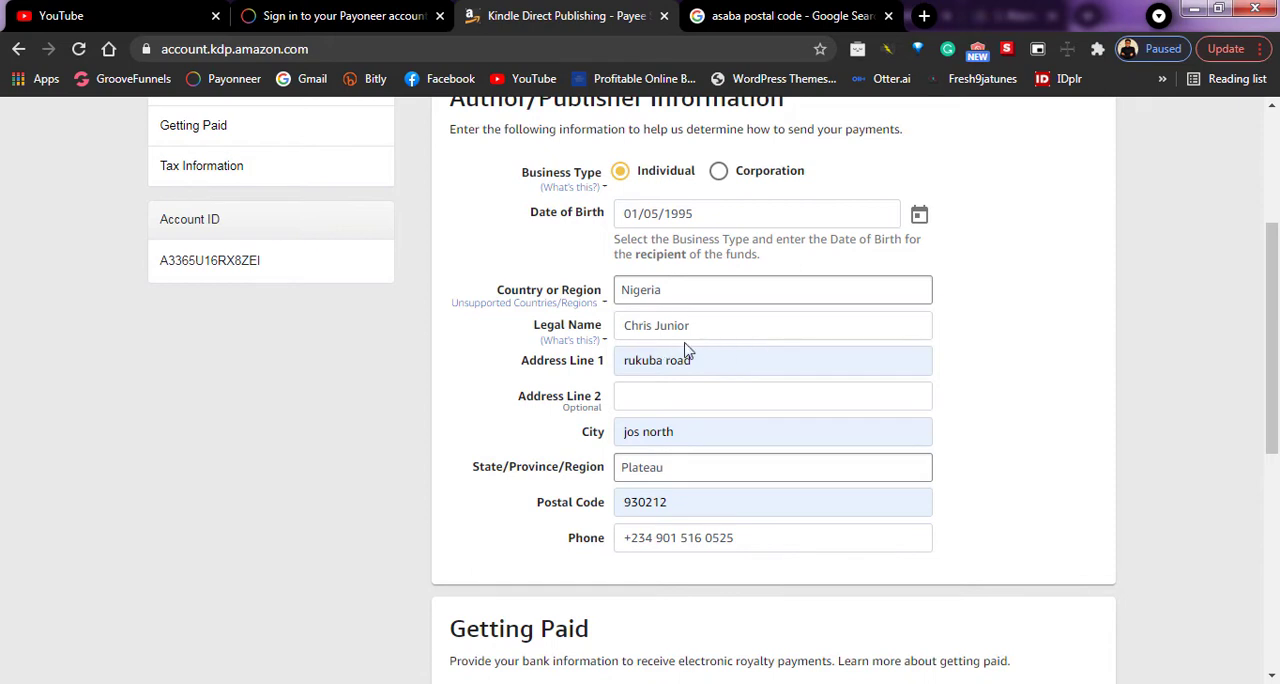
Check the bank country choices under Getting Paid and open the signed-in Payoneer account on its Get paid page.
{"action": "scroll", "coordinate": [714, 363], "scroll_direction": "down", "scroll_amount": 4}
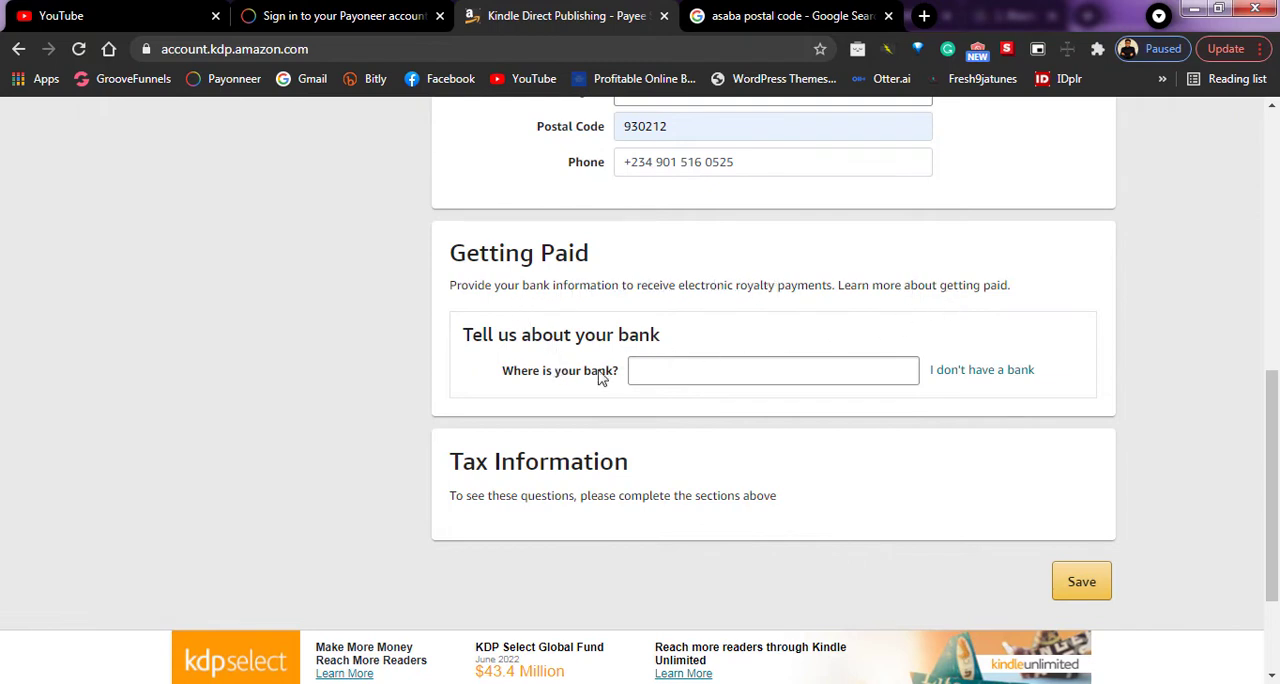
{"action": "left_click", "coordinate": [755, 371]}
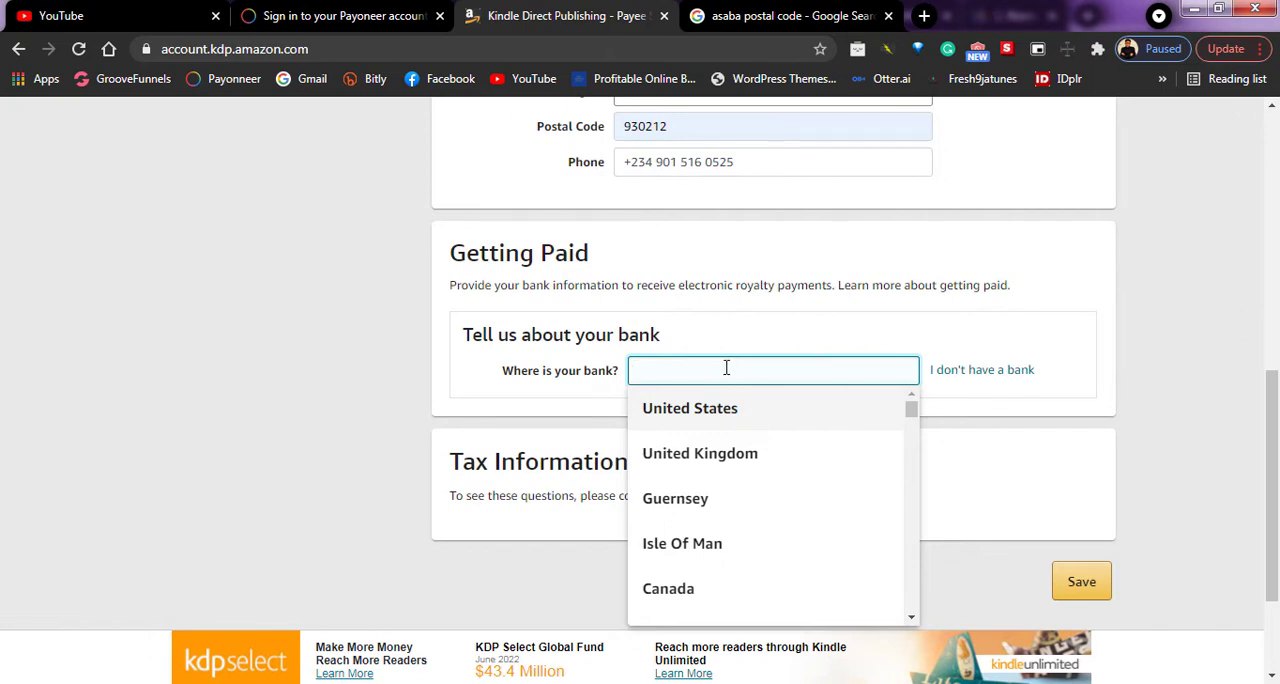
{"action": "left_click", "coordinate": [755, 333]}
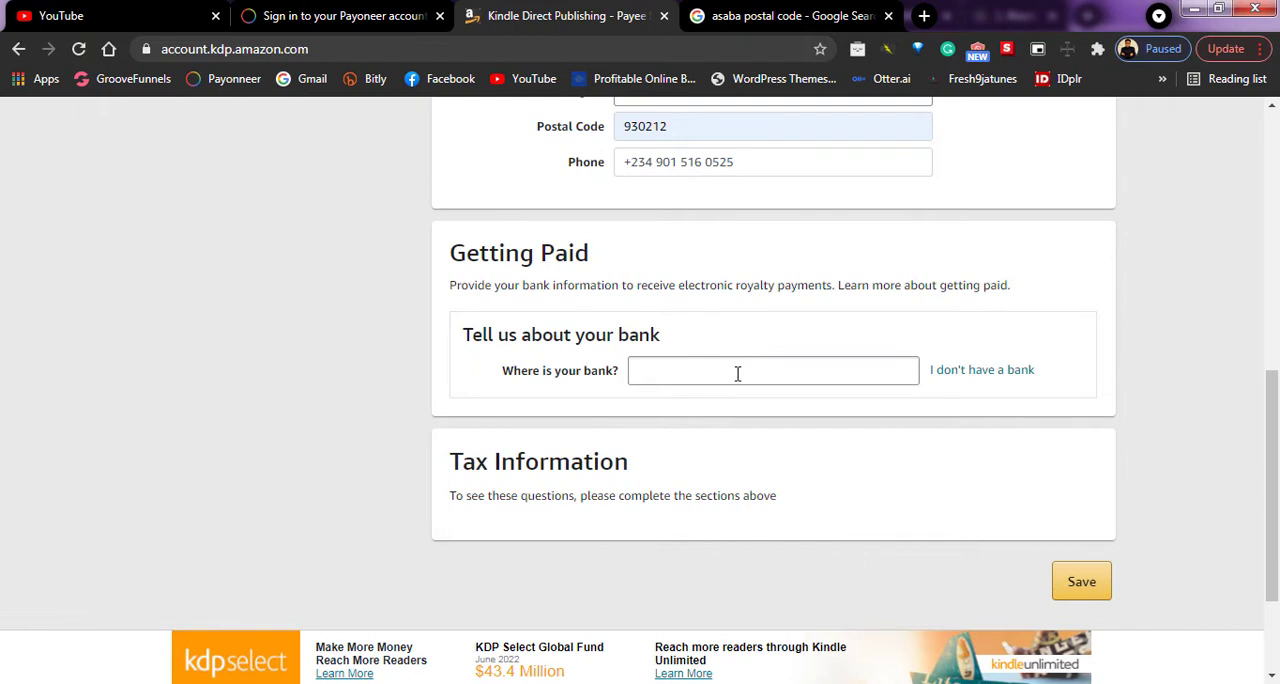
{"action": "left_click", "coordinate": [337, 22]}
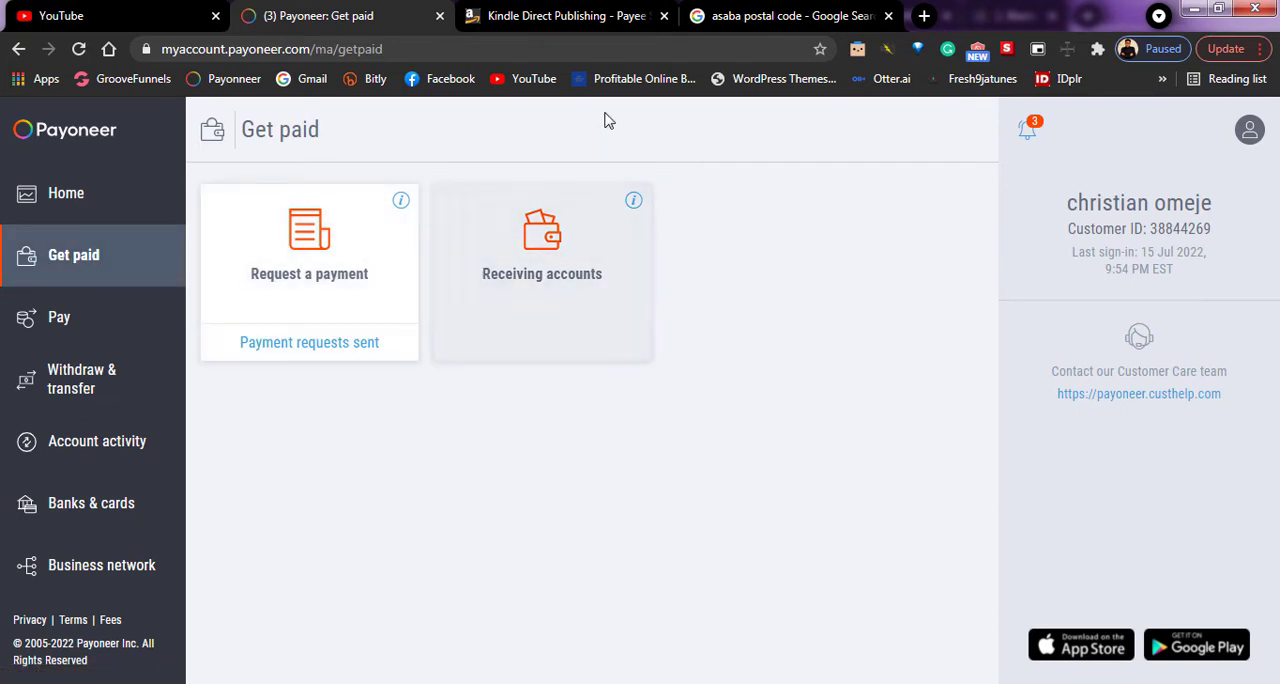
{"action": "left_click", "coordinate": [566, 15]}
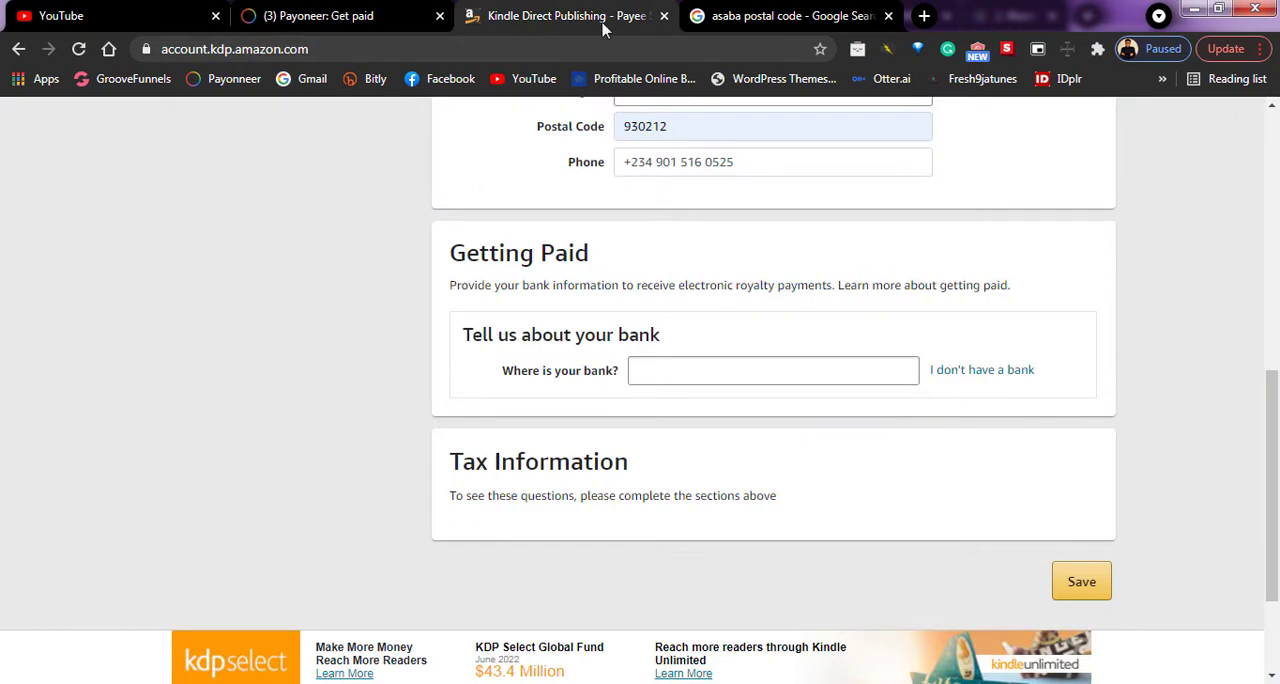
Set the bank's location to United States in the Getting Paid section.
{"action": "left_click", "coordinate": [705, 366]}
{"action": "left_click", "coordinate": [680, 417]}
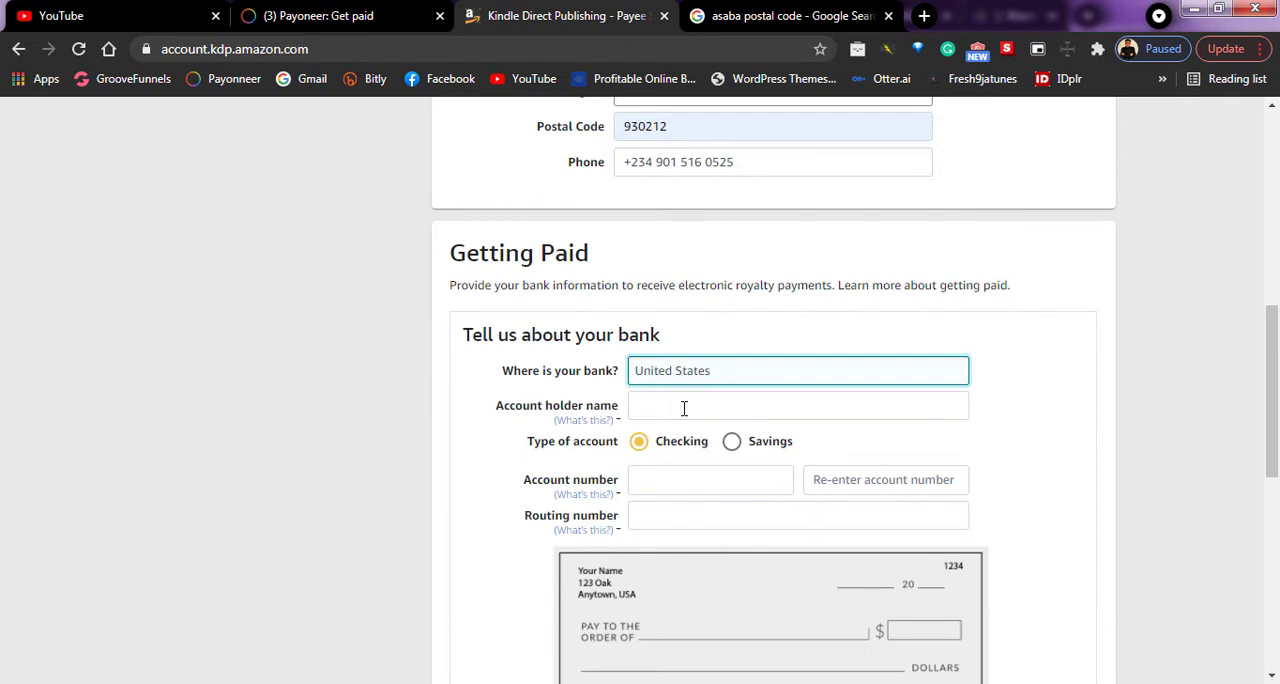
{"action": "scroll", "coordinate": [684, 408], "scroll_direction": "down", "scroll_amount": 1}
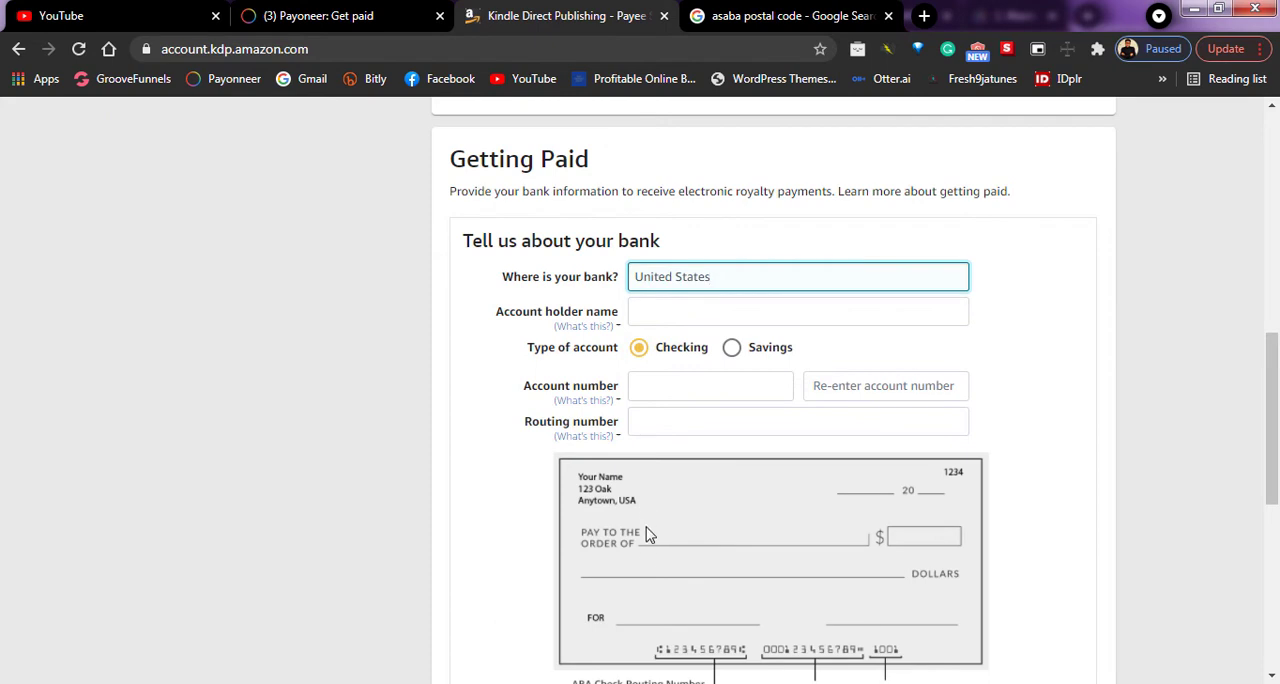
Switch to Payoneer and open the details of the approved USA receiving account.
{"action": "left_click", "coordinate": [352, 14]}
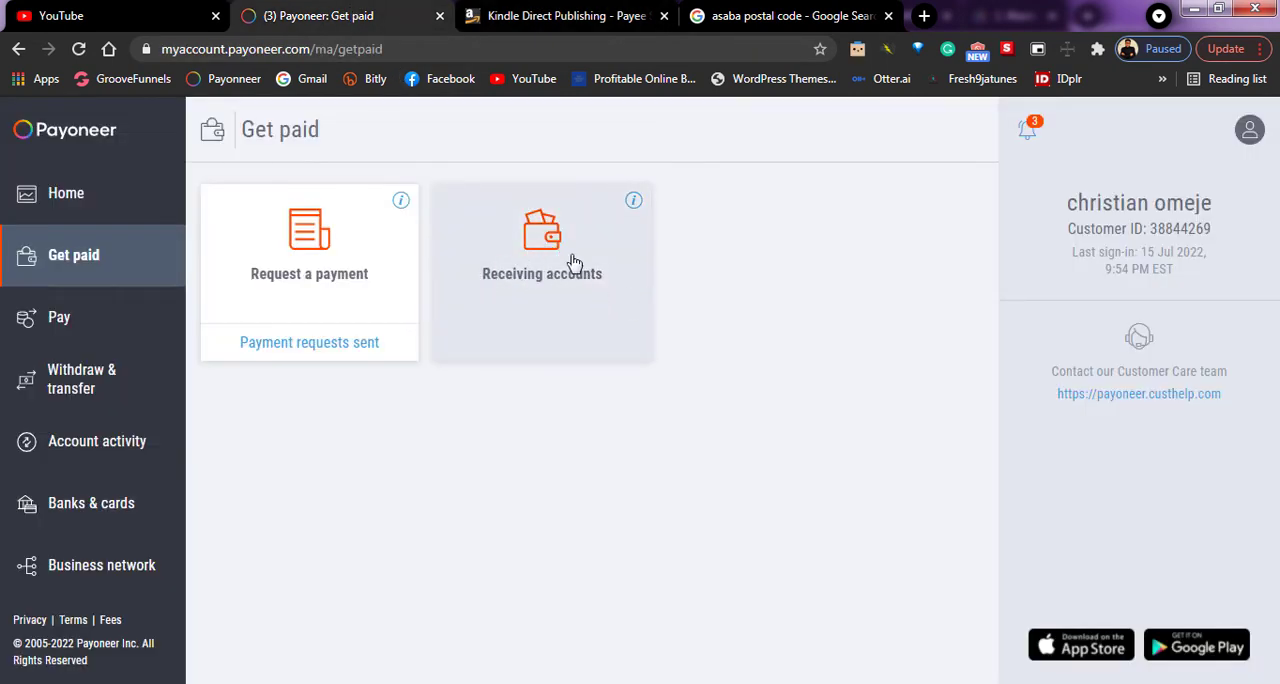
{"action": "left_click", "coordinate": [557, 289]}
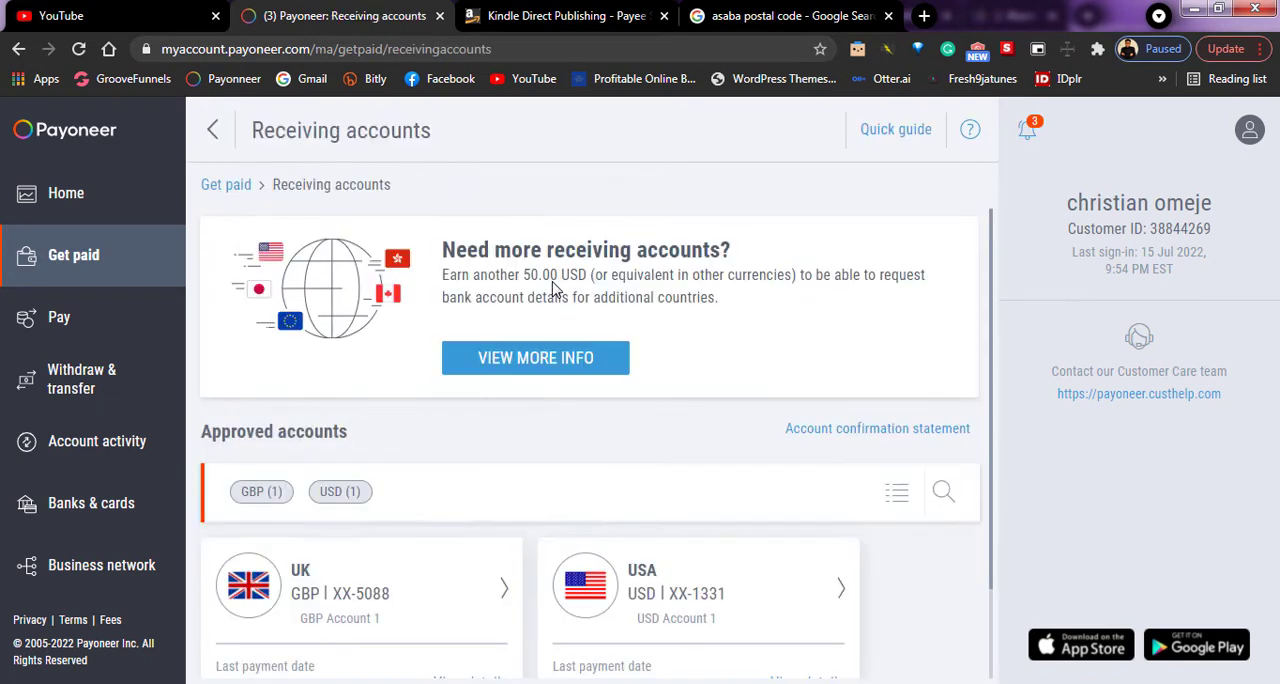
{"action": "scroll", "coordinate": [766, 334], "scroll_direction": "down", "scroll_amount": 1}
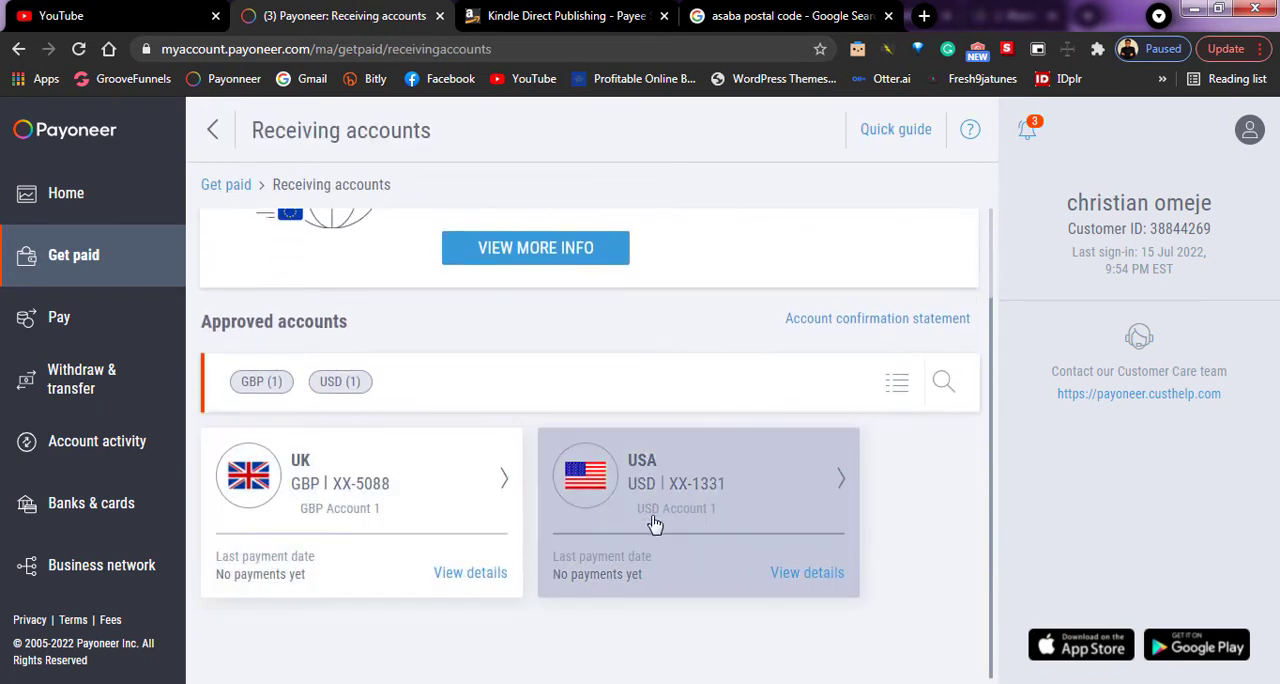
{"action": "left_click", "coordinate": [790, 578]}
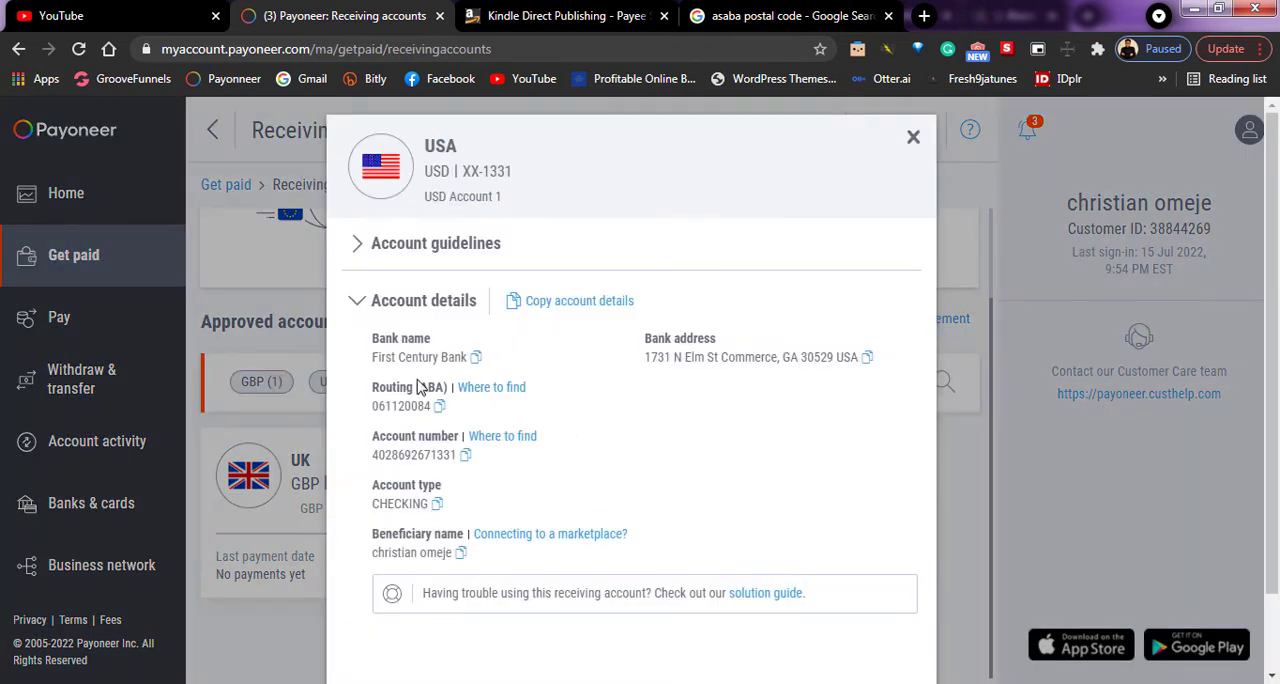
{"action": "left_click", "coordinate": [439, 406]}
{"action": "left_click", "coordinate": [560, 15]}
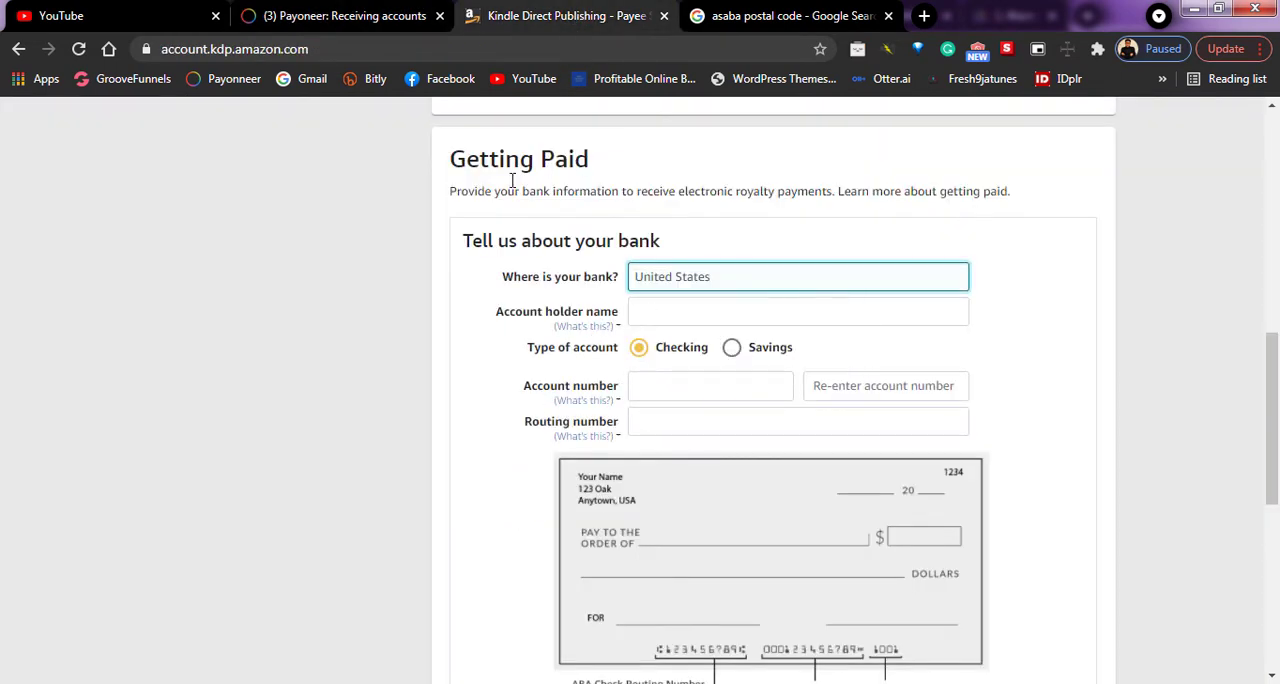
{"action": "left_click", "coordinate": [392, 12]}
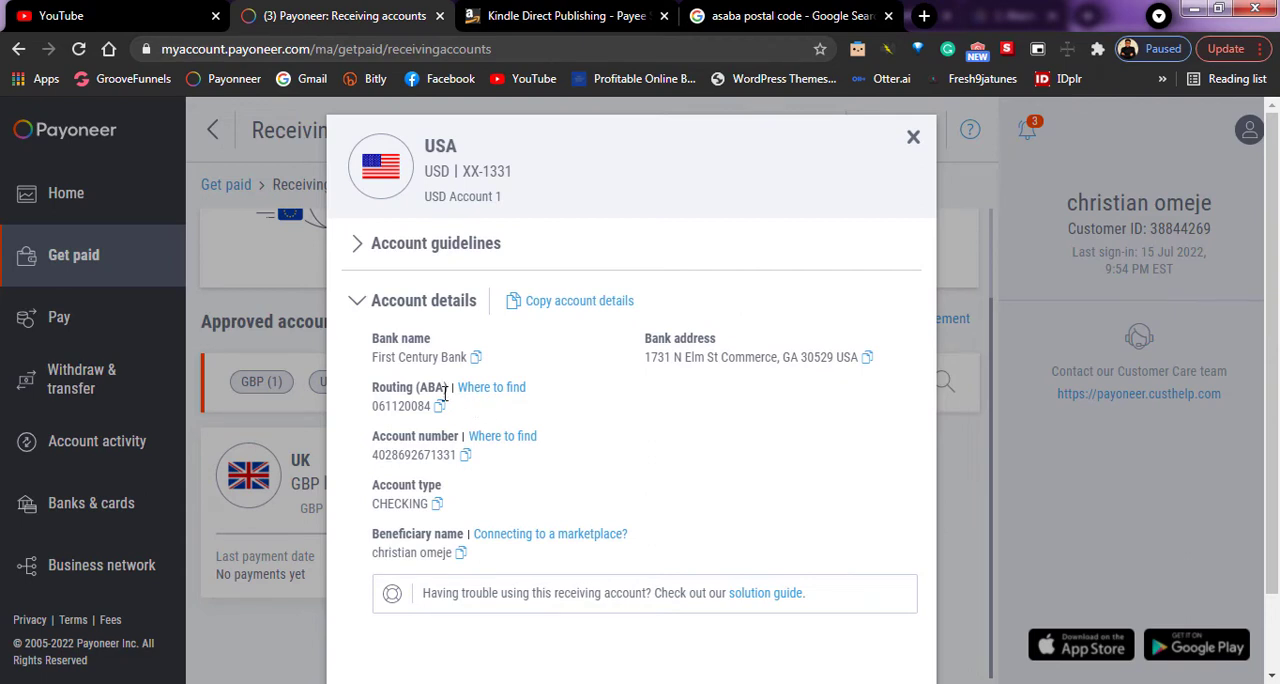
{"action": "left_click", "coordinate": [565, 14]}
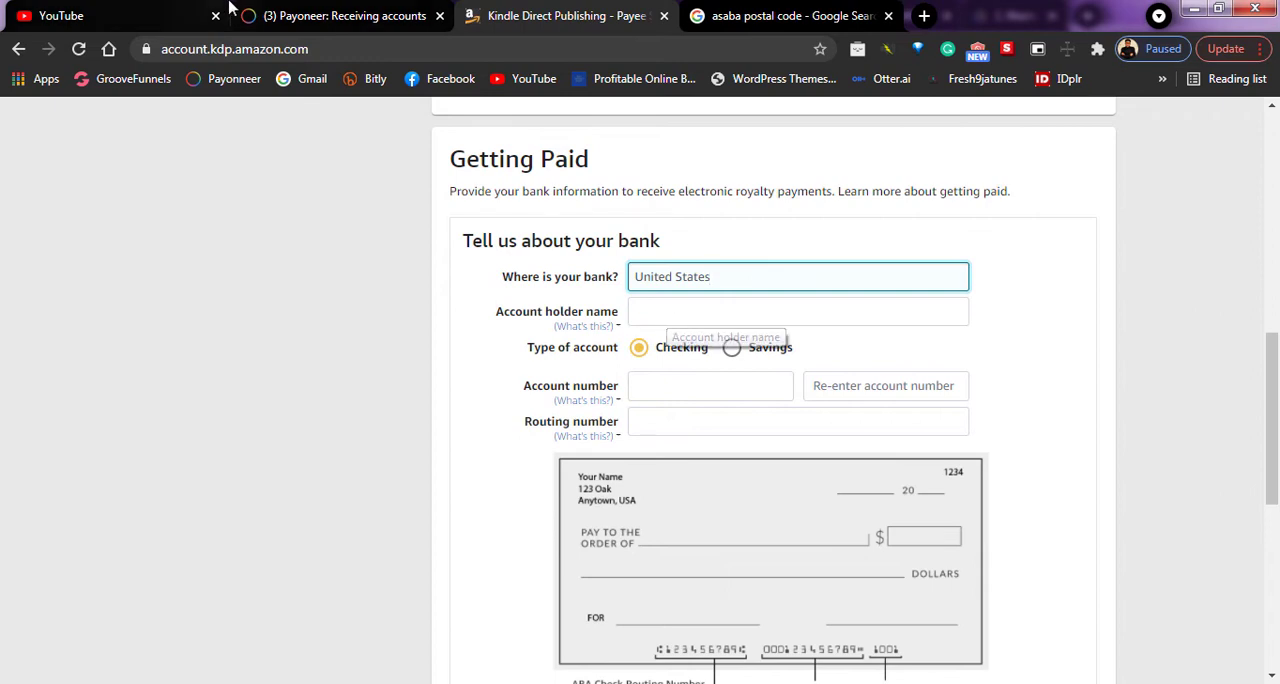
{"action": "left_click", "coordinate": [331, 14]}
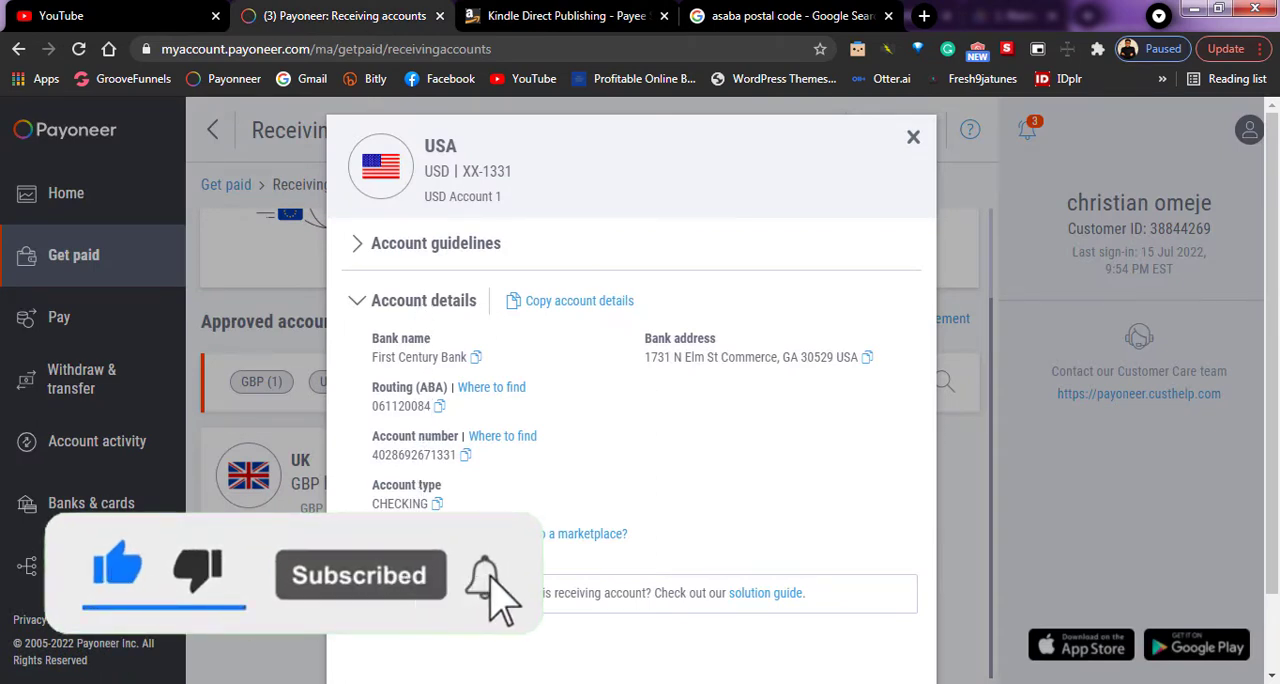
Copy the beneficiary name from the Payoneer USA account into the account holder name of the Kindle Direct Publishing bank details.
{"action": "left_click", "coordinate": [461, 554]}
{"action": "left_click", "coordinate": [552, 8]}
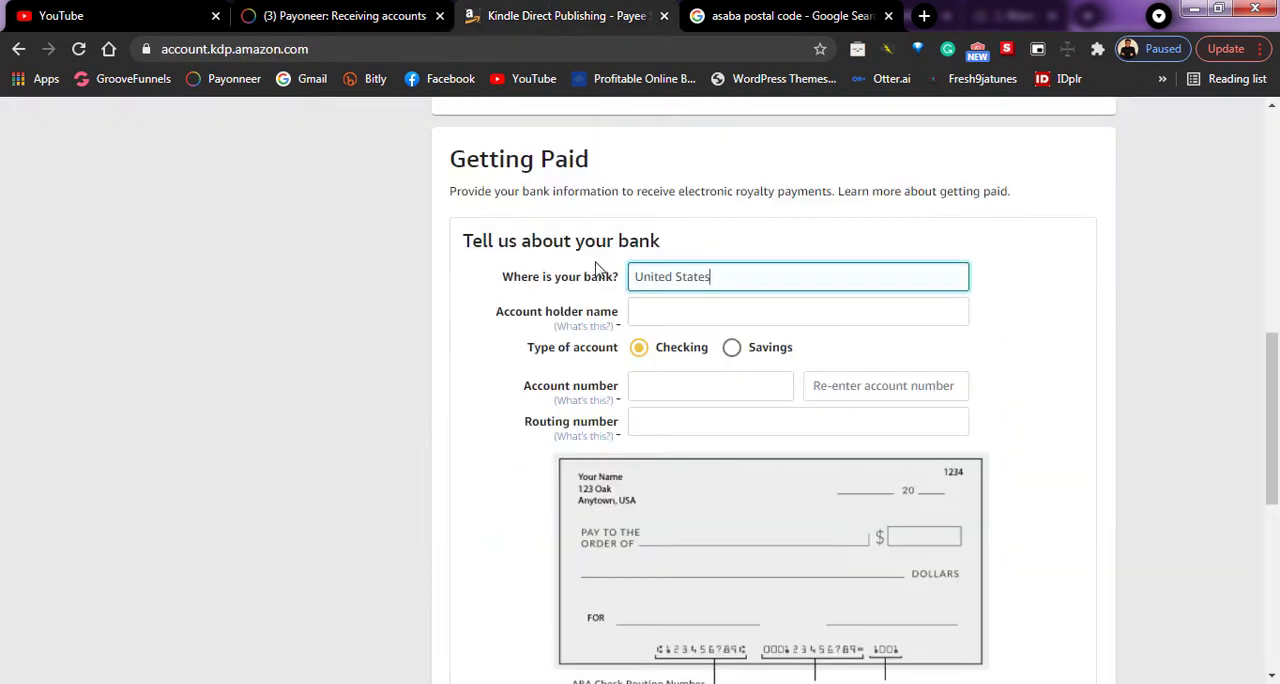
{"action": "left_click", "coordinate": [651, 320]}
{"action": "key", "text": "ctrl+v"}
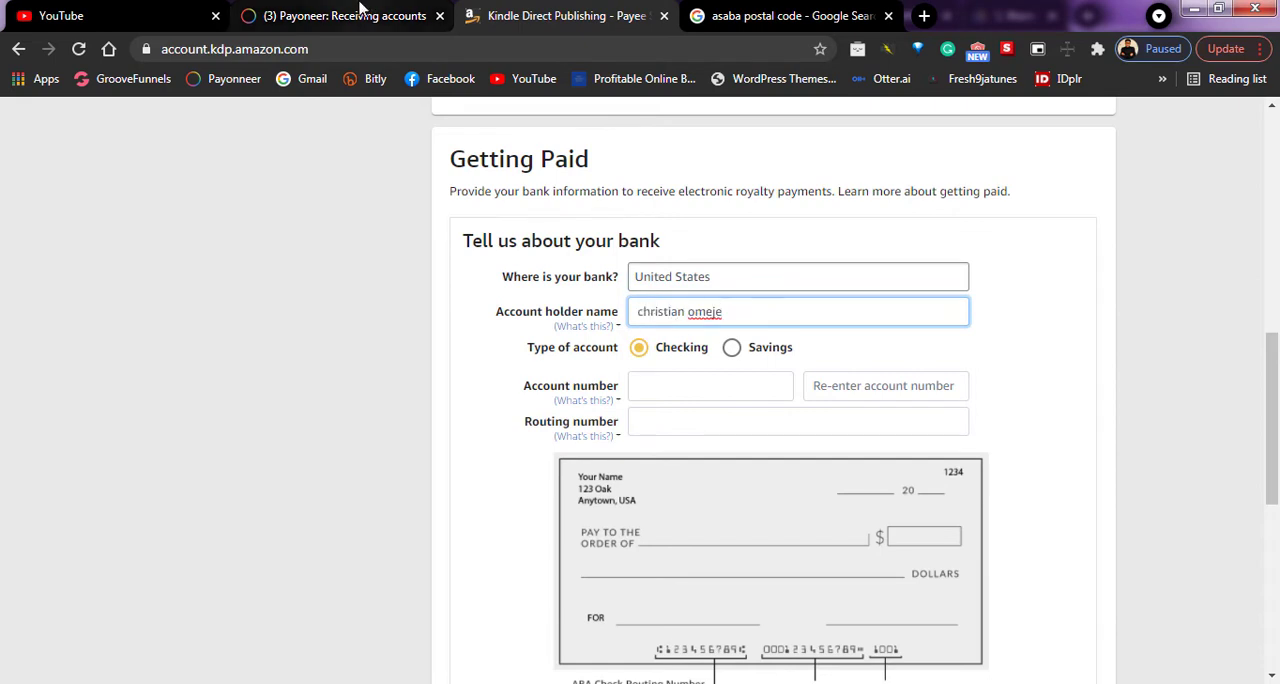
Copy the account number from the Payoneer USA account and enter it in both account number fields of the bank details.
{"action": "left_click", "coordinate": [362, 8]}
{"action": "left_click", "coordinate": [565, 8]}
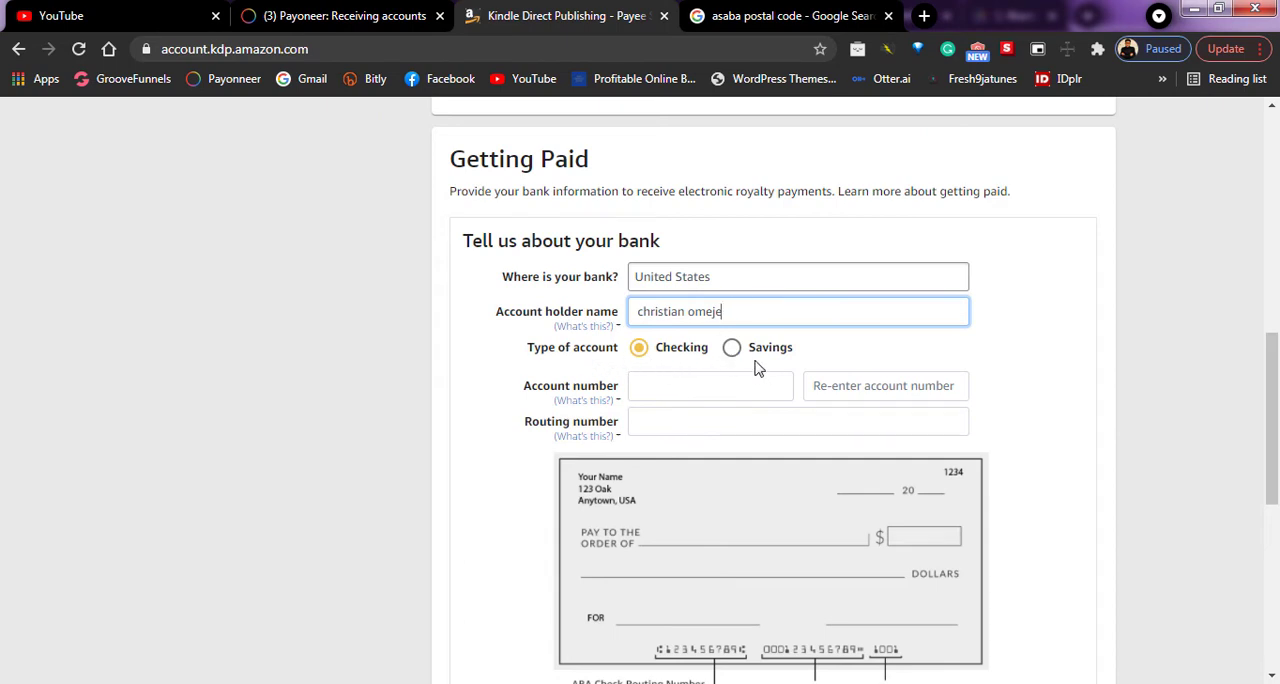
{"action": "mouse_move", "coordinate": [578, 405]}
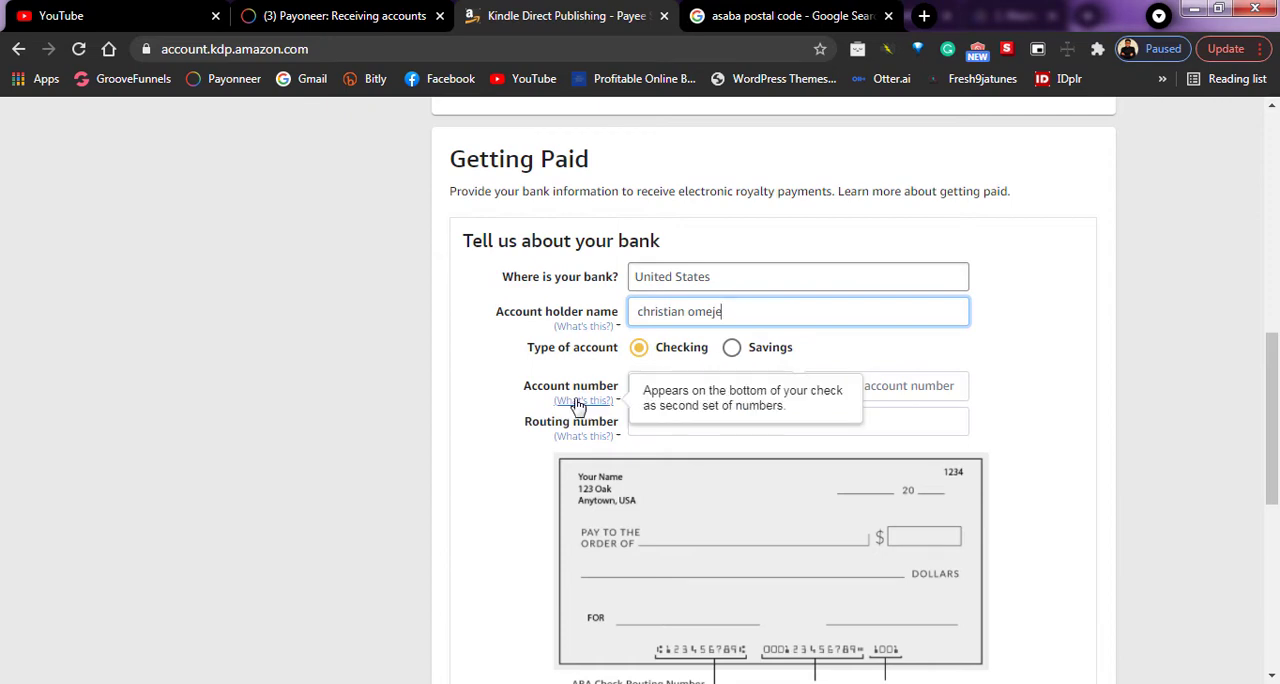
{"action": "left_click", "coordinate": [350, 15]}
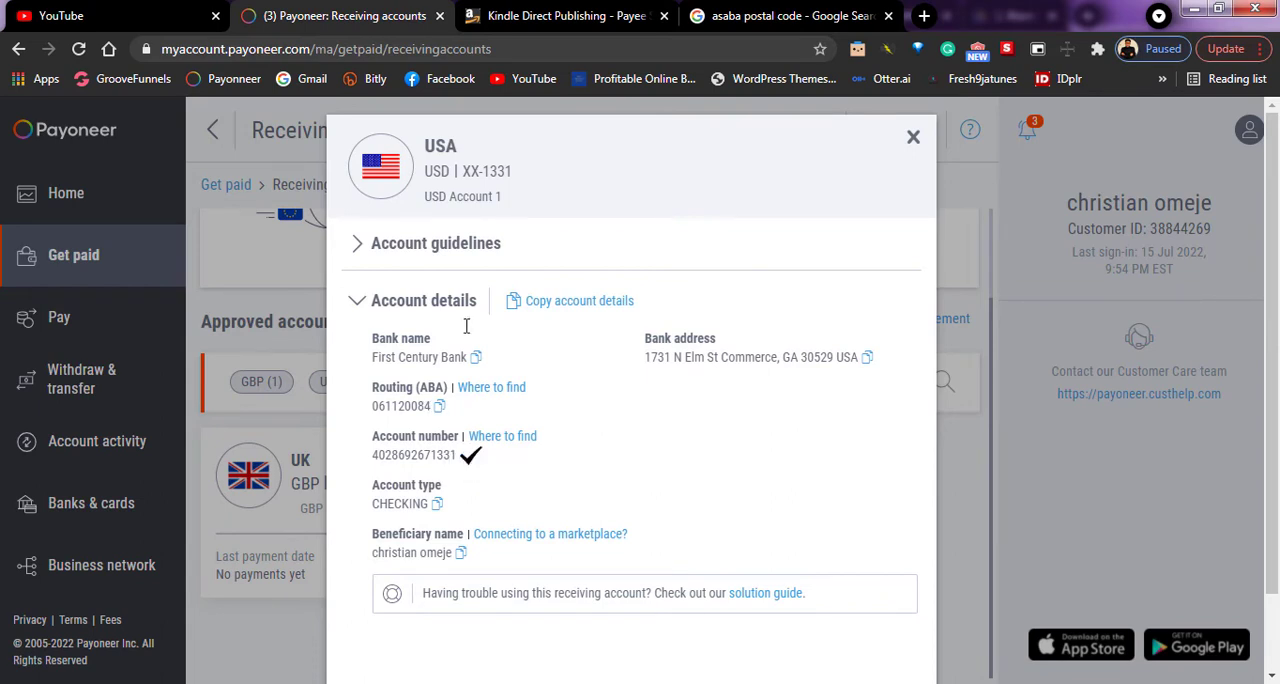
{"action": "left_click", "coordinate": [548, 22]}
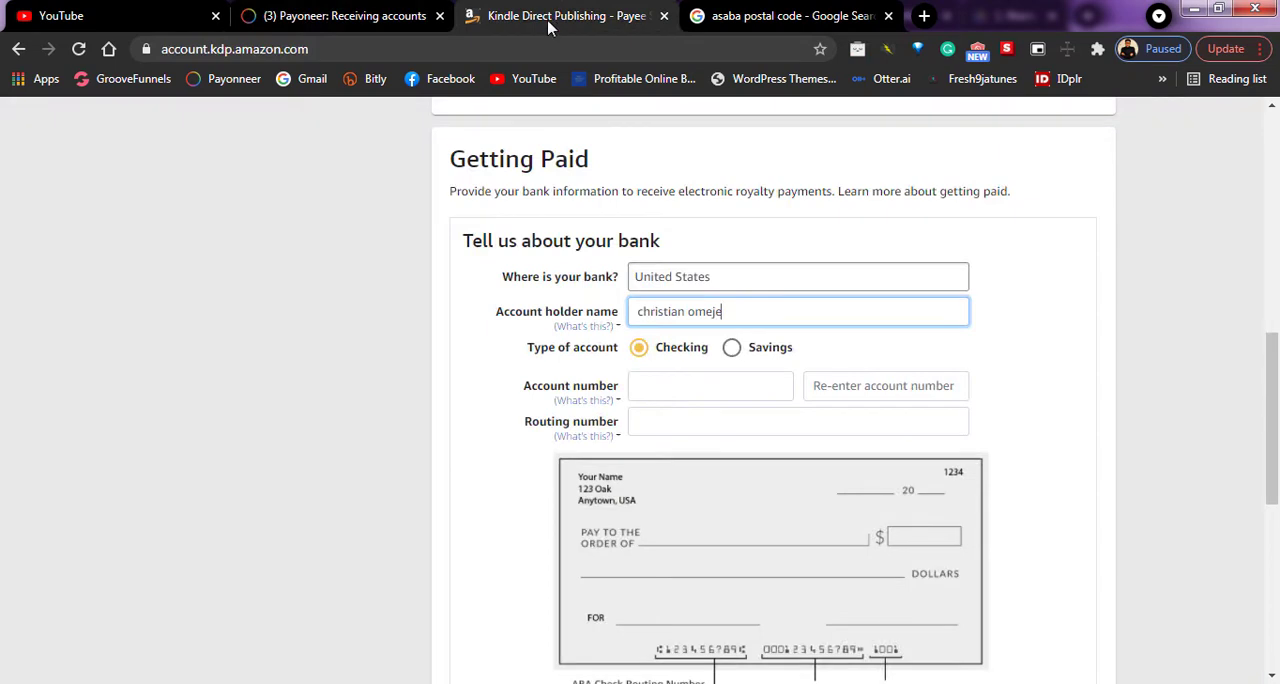
{"action": "left_click", "coordinate": [657, 385]}
{"action": "key", "text": "ctrl+v"}
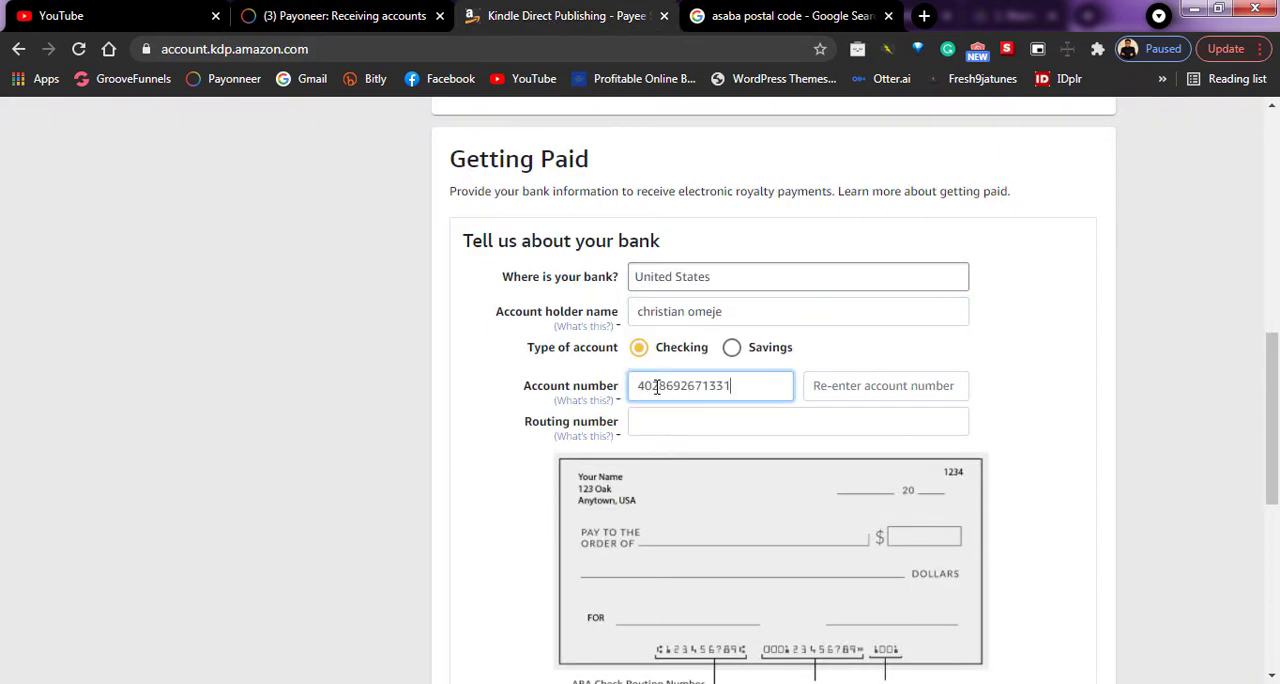
{"action": "left_click", "coordinate": [851, 396]}
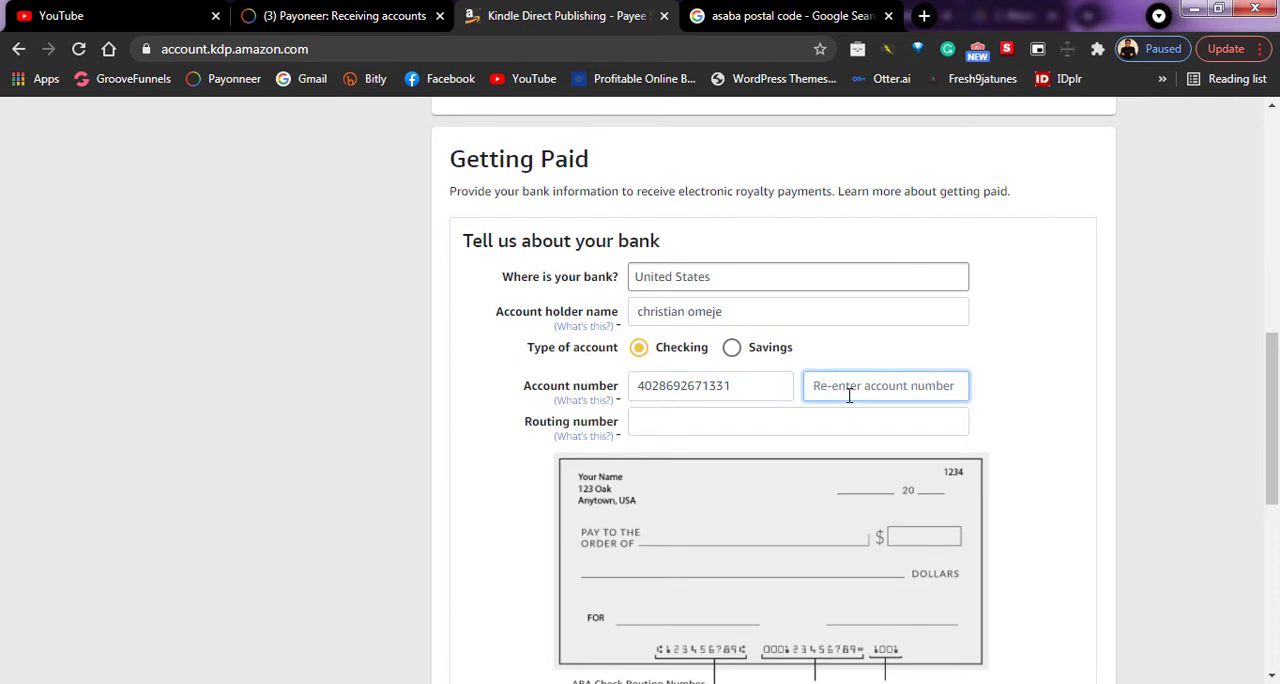
{"action": "key", "text": "ctrl+v"}
{"action": "mouse_move", "coordinate": [580, 430]}
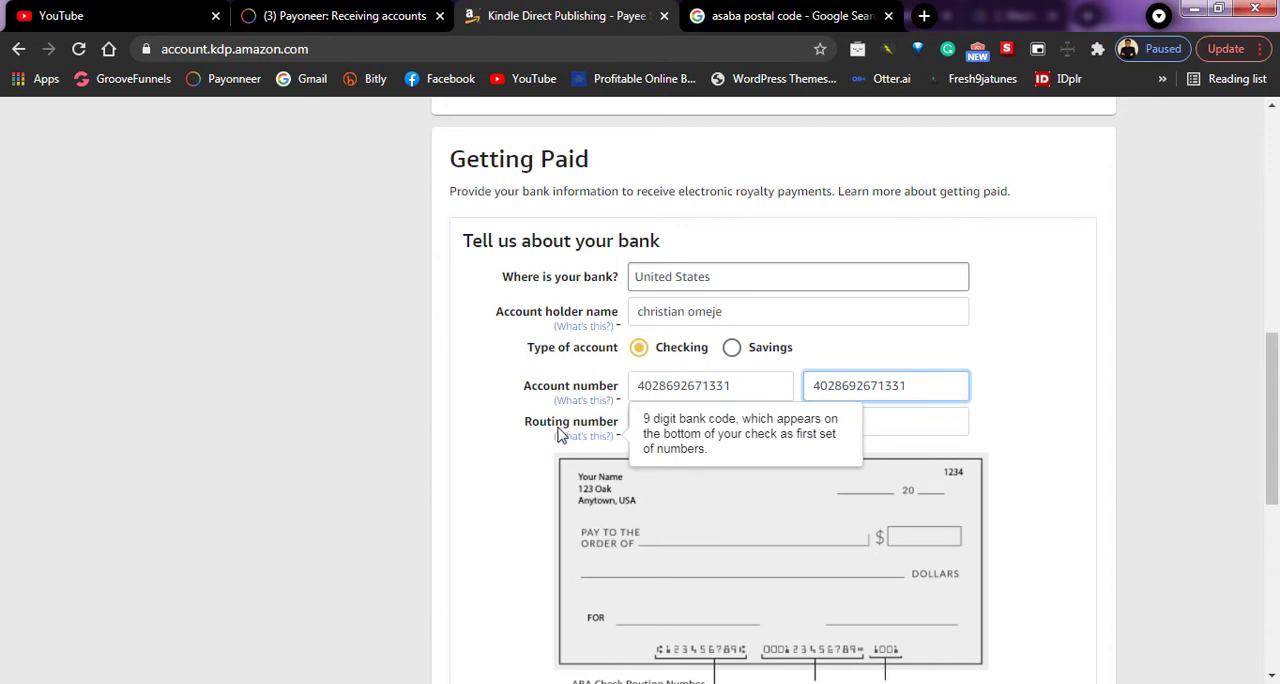
Copy the routing (ABA) number from the Payoneer USA account into the routing number field of the Kindle Direct Publishing bank details.
{"action": "left_click", "coordinate": [402, 20]}
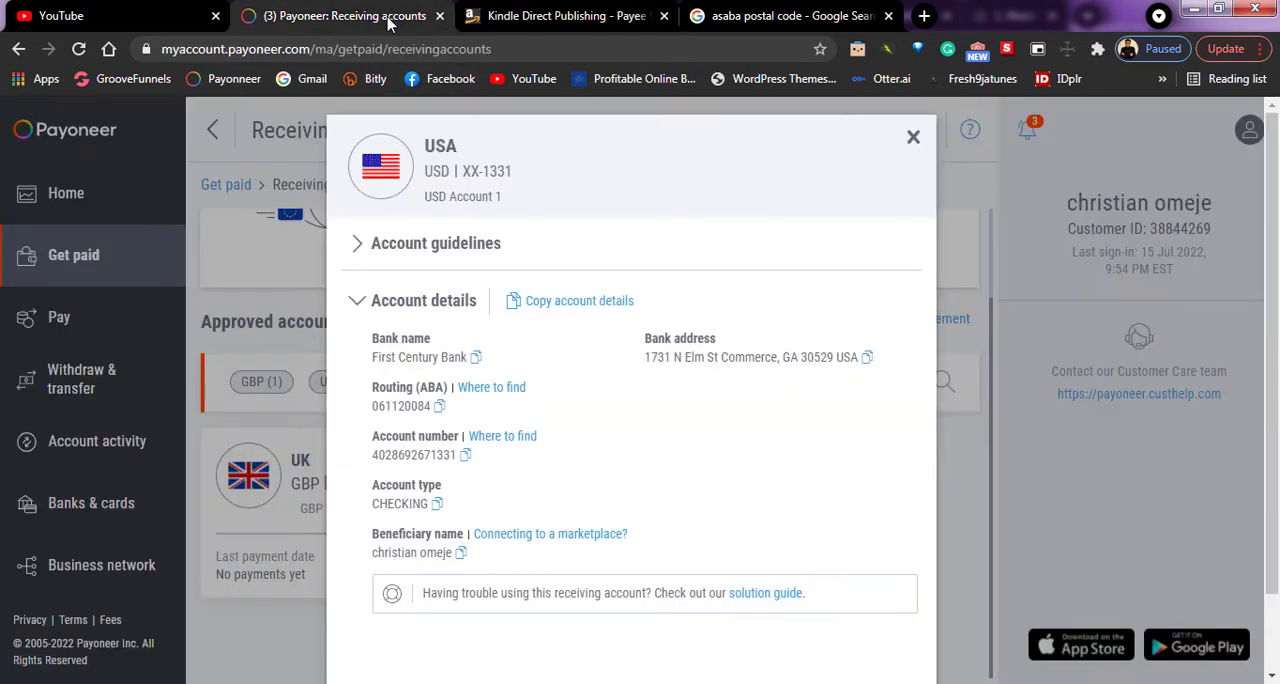
{"action": "left_click", "coordinate": [439, 406]}
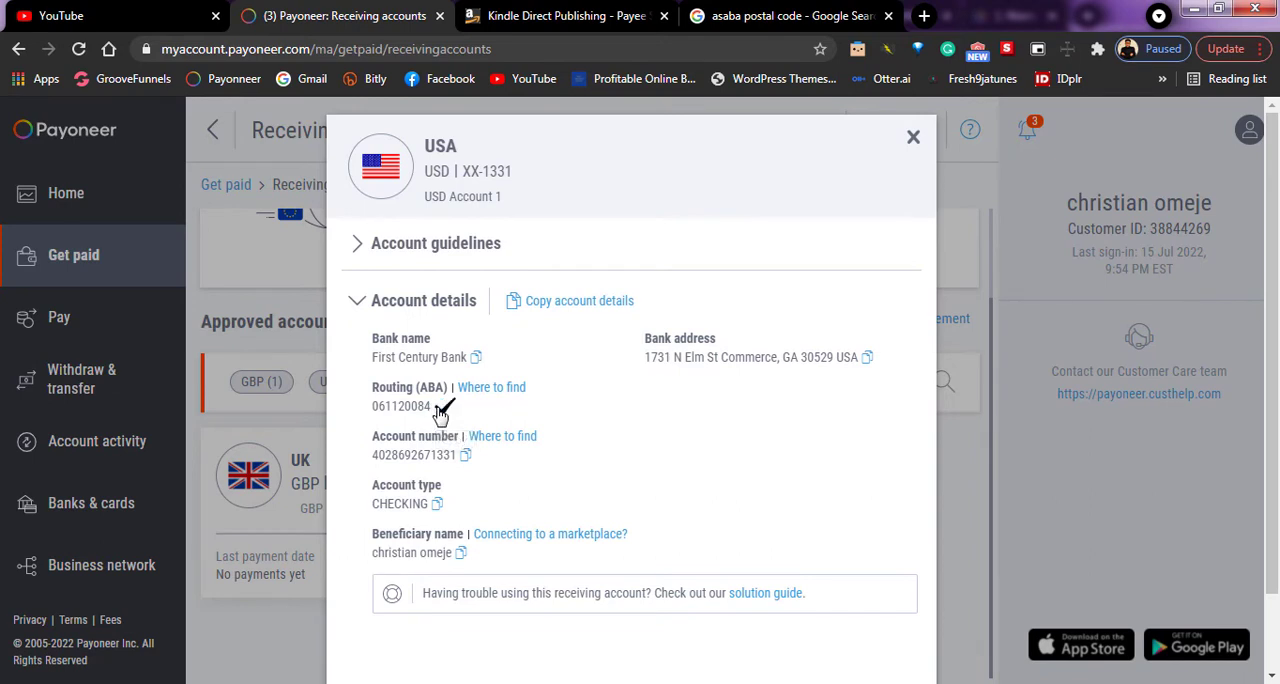
{"action": "left_click", "coordinate": [570, 22]}
{"action": "left_click", "coordinate": [663, 428]}
{"action": "key", "text": "ctrl+v"}
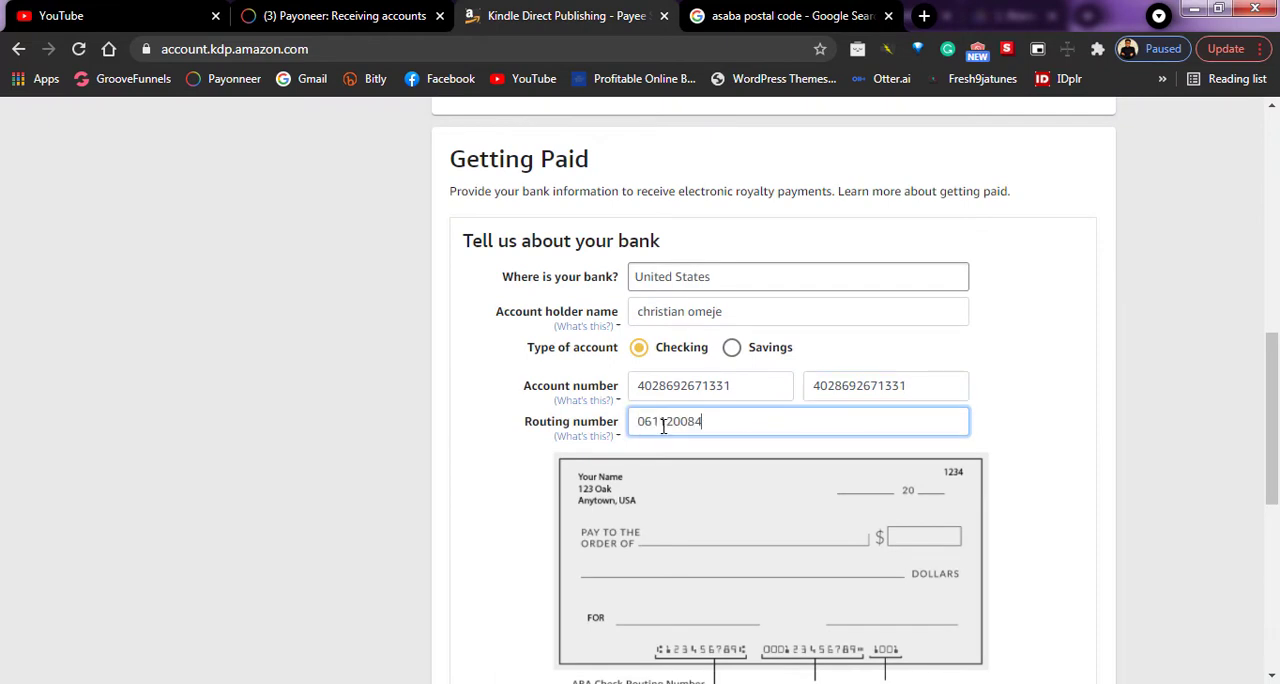
Check the completed US bank details and add the bank account to the Getting Paid section.
{"action": "scroll", "coordinate": [783, 350], "scroll_direction": "down", "scroll_amount": 1}
{"action": "scroll", "coordinate": [783, 350], "scroll_direction": "down", "scroll_amount": 2}
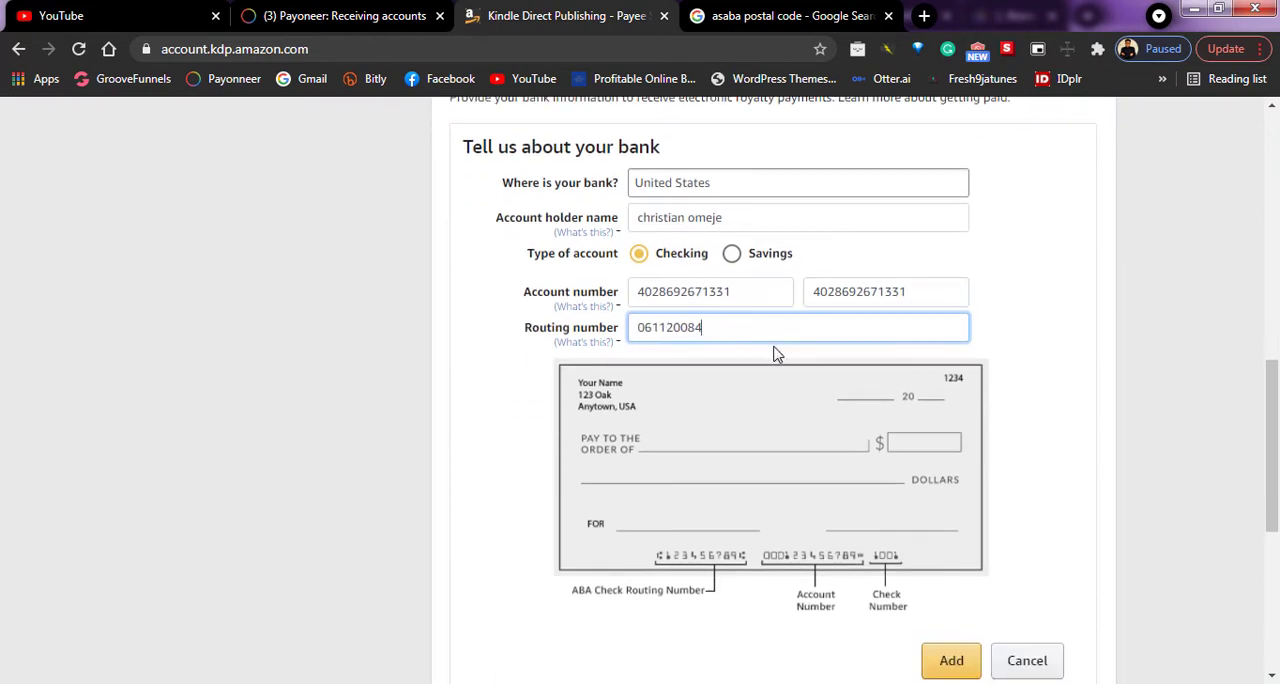
{"action": "scroll", "coordinate": [774, 371], "scroll_direction": "up", "scroll_amount": 1}
{"action": "scroll", "coordinate": [774, 486], "scroll_direction": "down", "scroll_amount": 1}
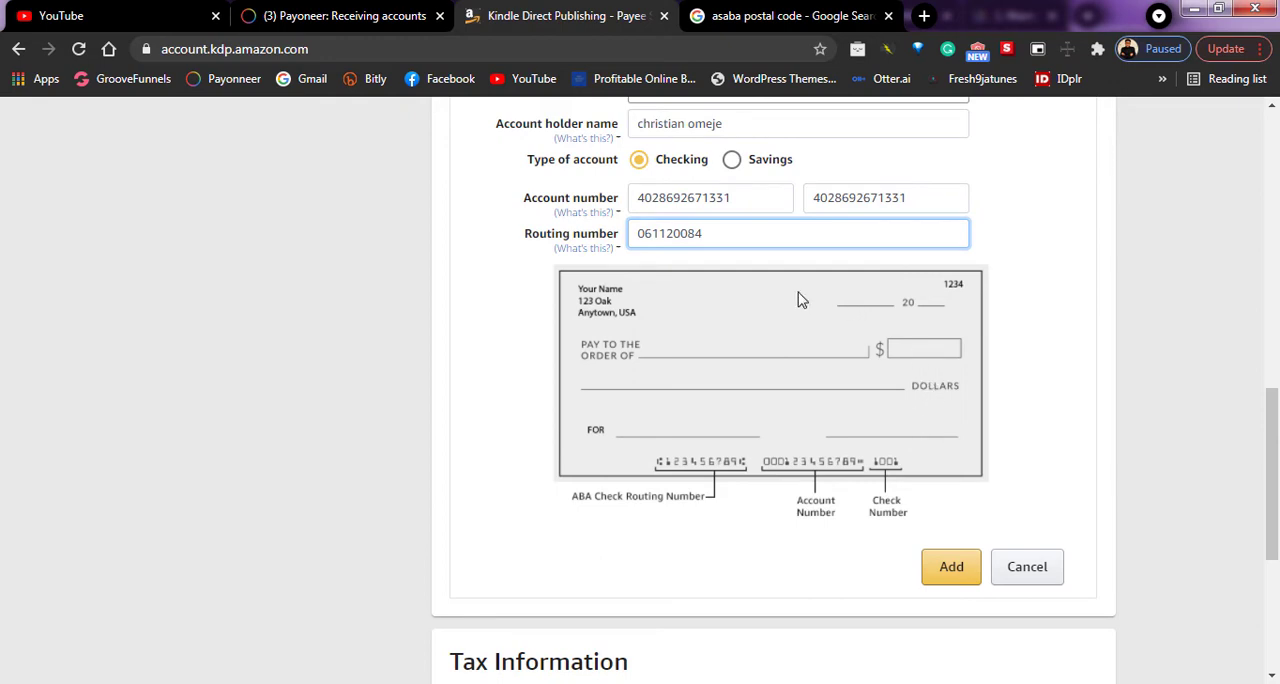
{"action": "scroll", "coordinate": [885, 455], "scroll_direction": "up", "scroll_amount": 1}
{"action": "scroll", "coordinate": [885, 455], "scroll_direction": "up", "scroll_amount": 1}
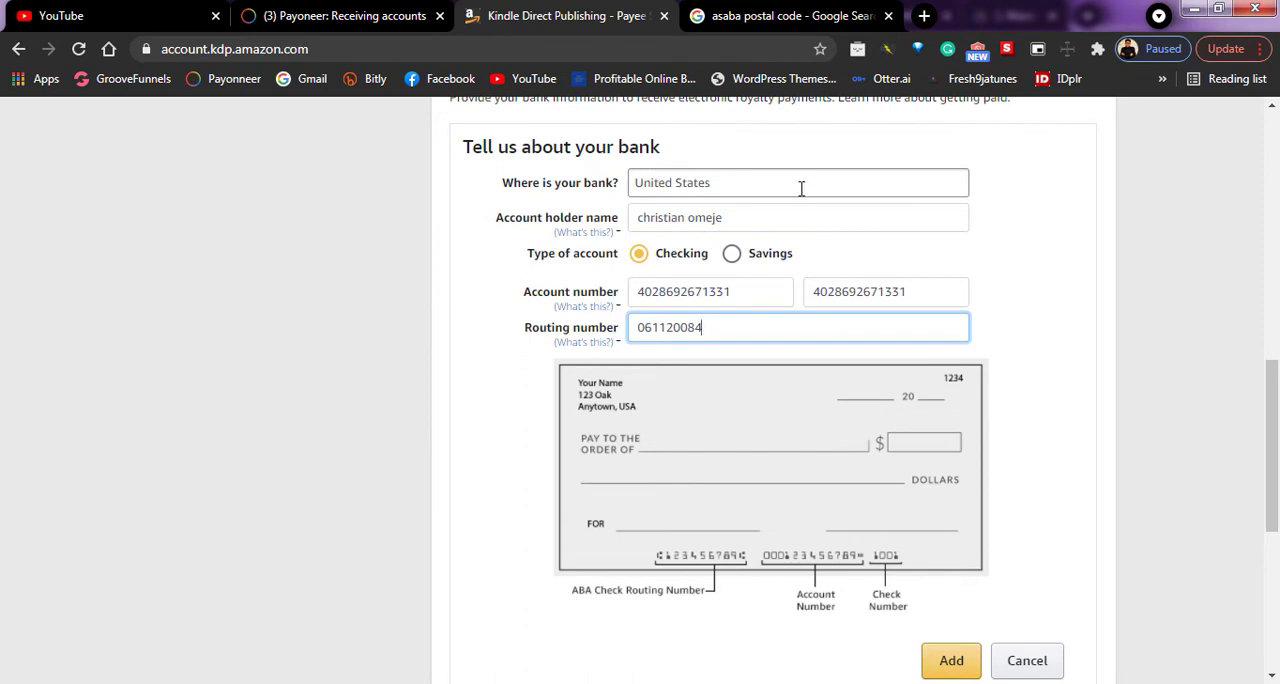
{"action": "scroll", "coordinate": [760, 322], "scroll_direction": "down", "scroll_amount": 2}
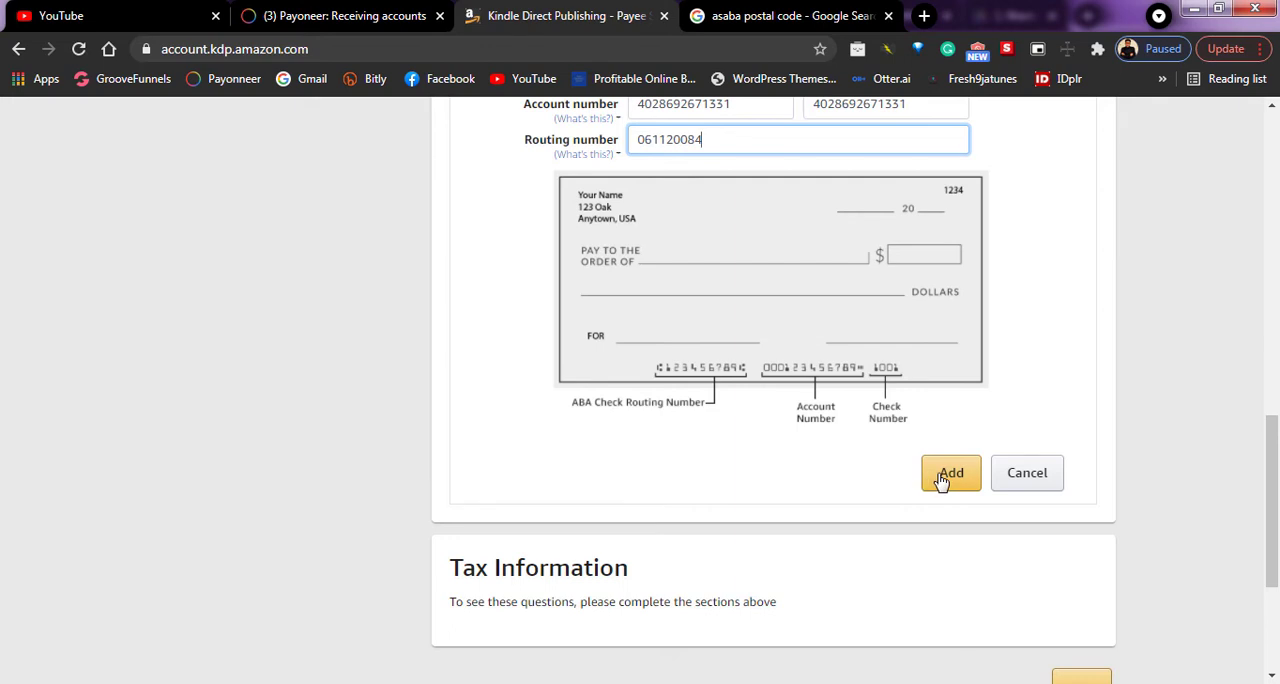
{"action": "left_click", "coordinate": [941, 479]}
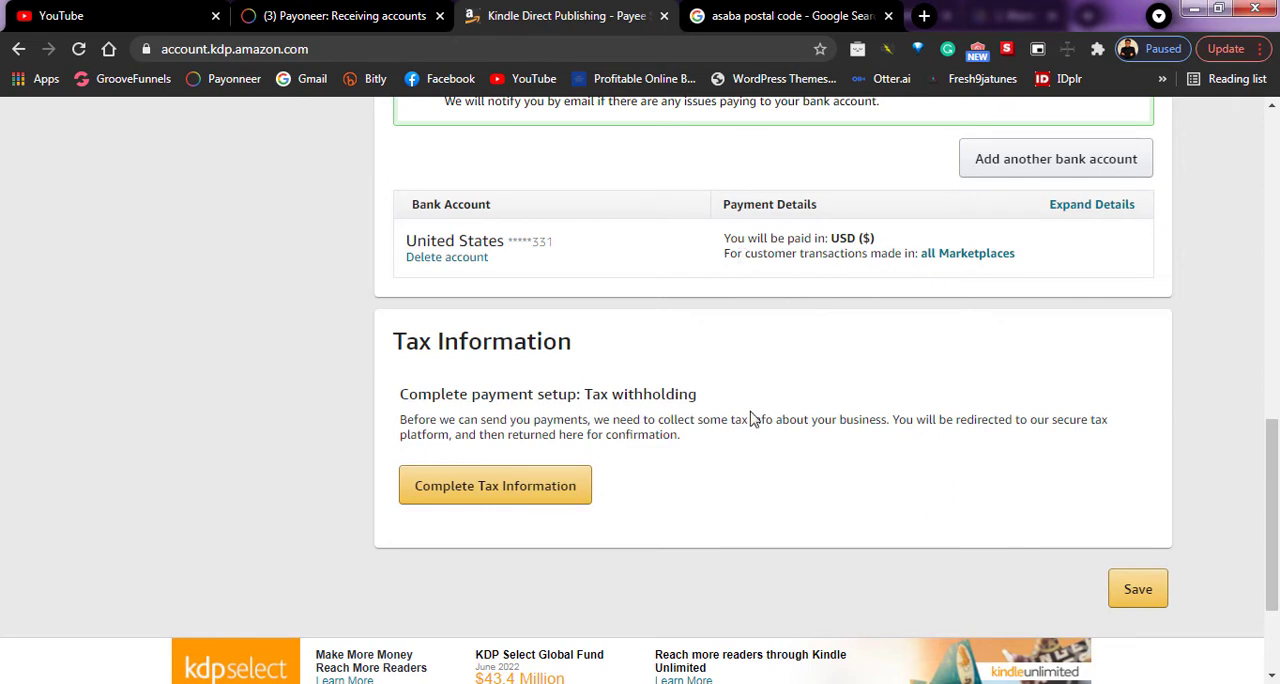
Save the account changes, continue to the tax interview, and answer No to the U.S. residency and intermediary agent questions.
{"action": "left_click", "coordinate": [507, 488]}
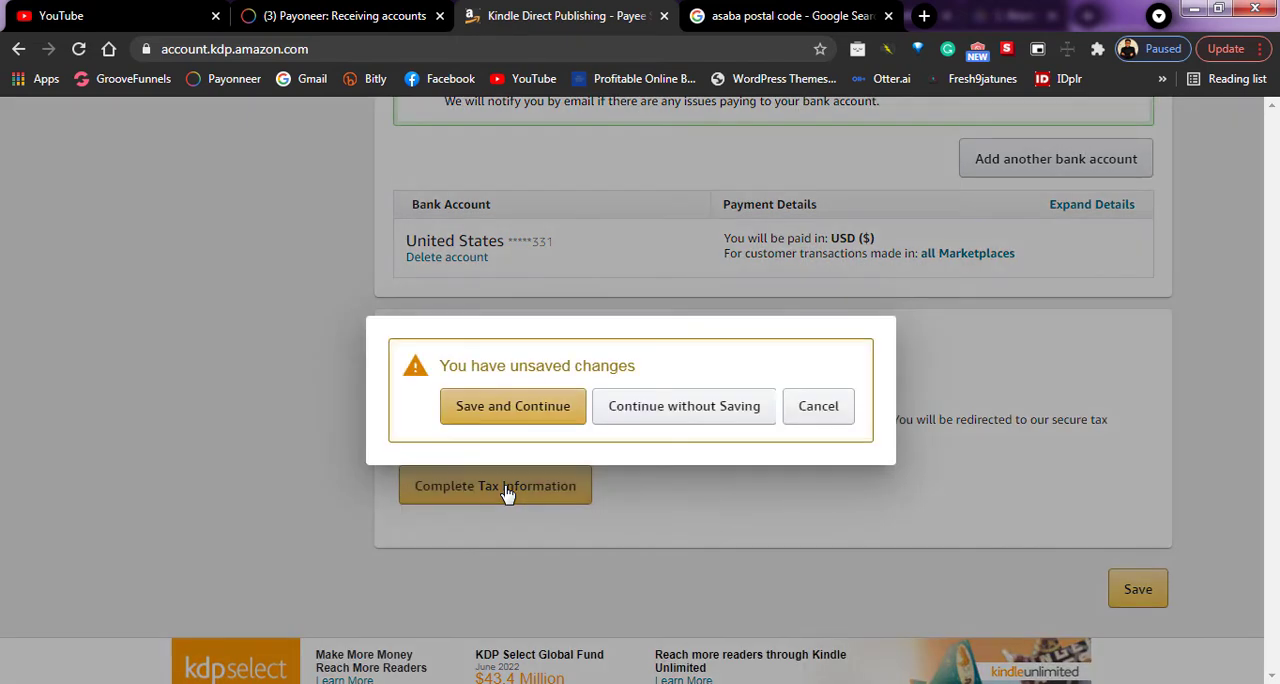
{"action": "left_click", "coordinate": [516, 408]}
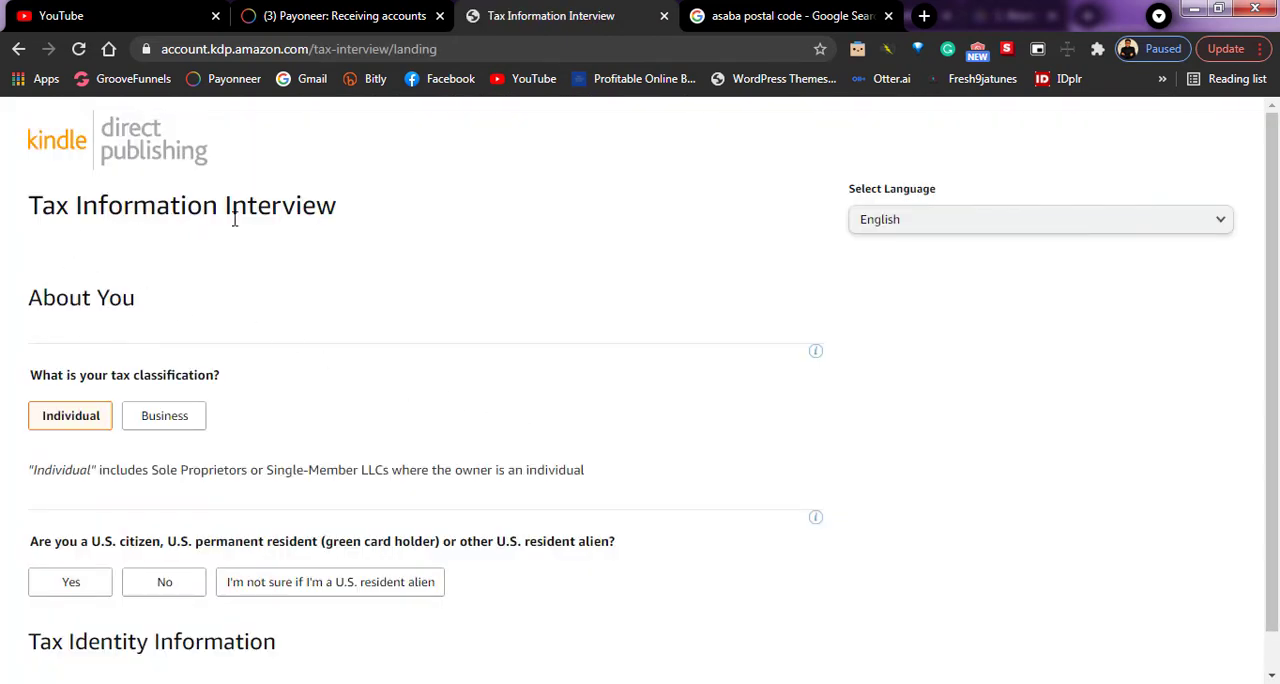
{"action": "scroll", "coordinate": [206, 303], "scroll_direction": "down", "scroll_amount": 1}
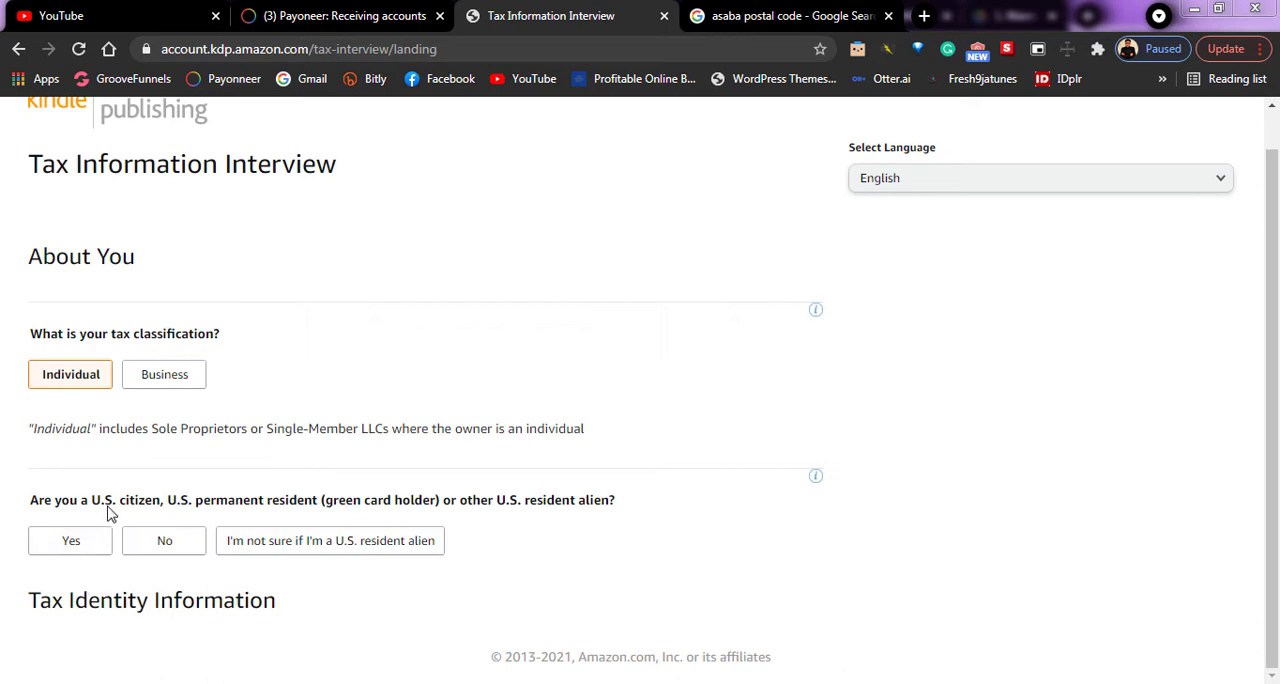
{"action": "left_click", "coordinate": [164, 545]}
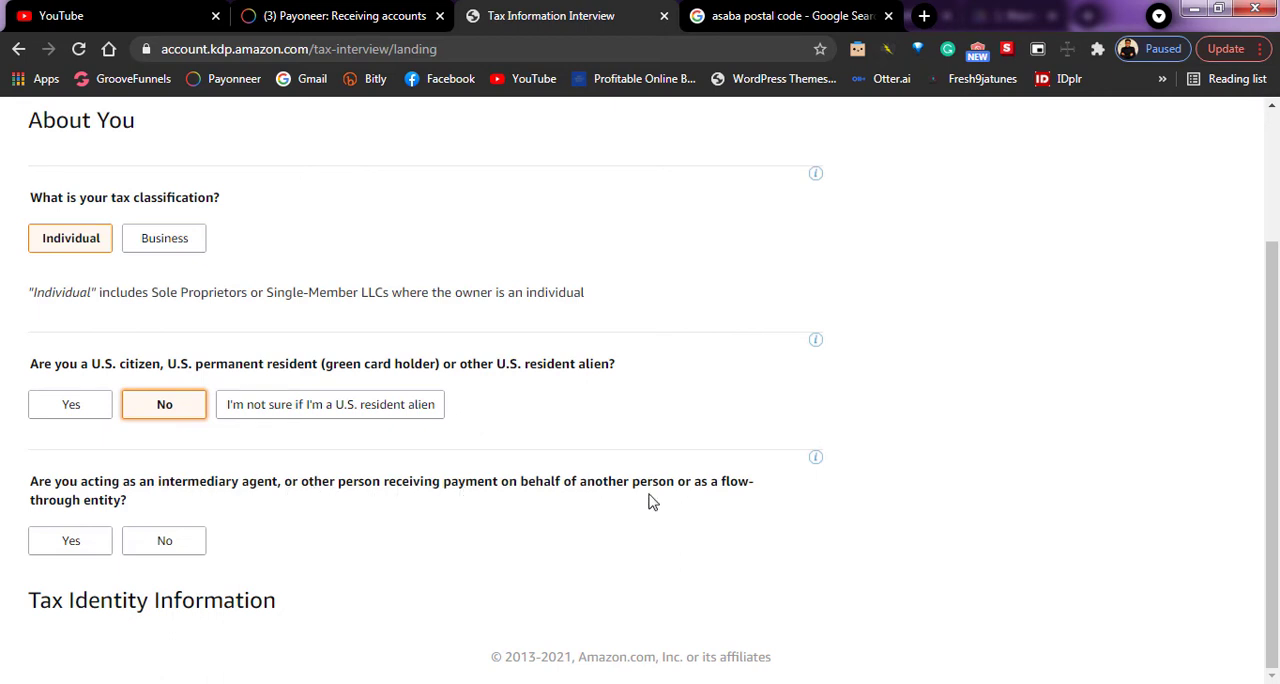
{"action": "left_click", "coordinate": [172, 547]}
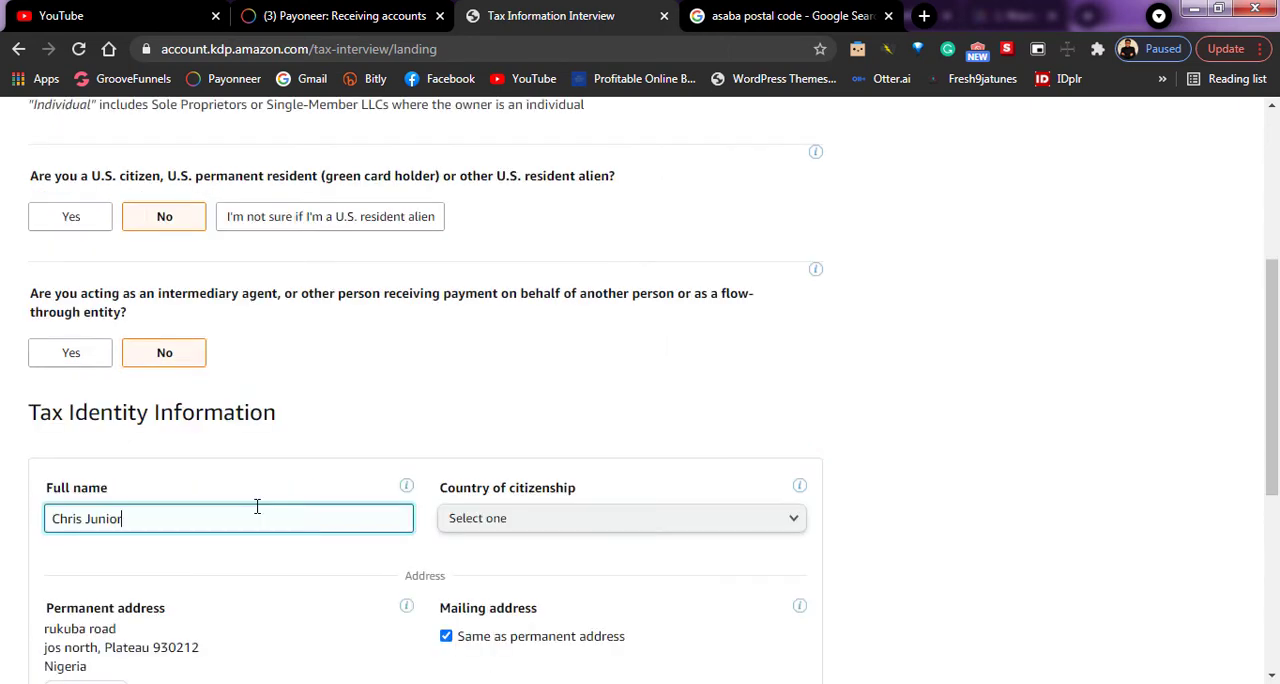
Replace the full name in the Tax Identity Information with the account holder's legal full name.
{"action": "scroll", "coordinate": [190, 489], "scroll_direction": "down", "scroll_amount": 1}
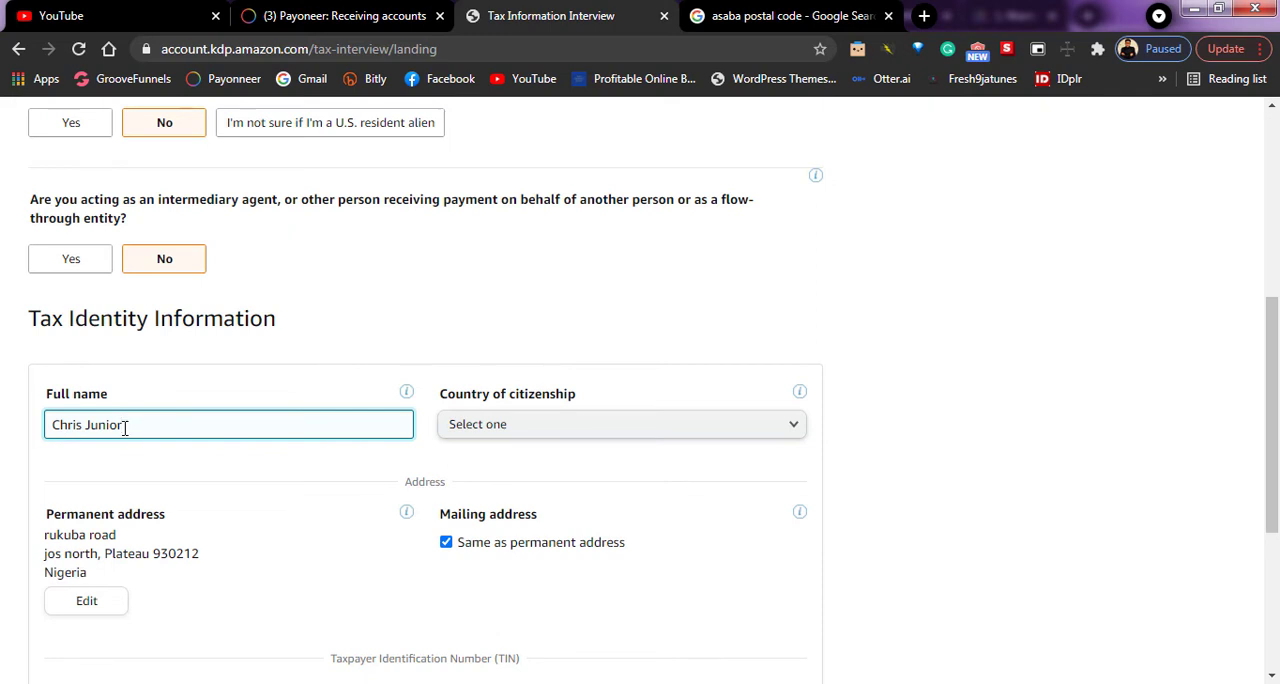
{"action": "key", "text": "BackSpace"}
{"action": "key", "text": "BackSpace"}
{"action": "key", "text": "BackSpace"}
{"action": "key", "text": "BackSpace"}
{"action": "key", "text": "BackSpace"}
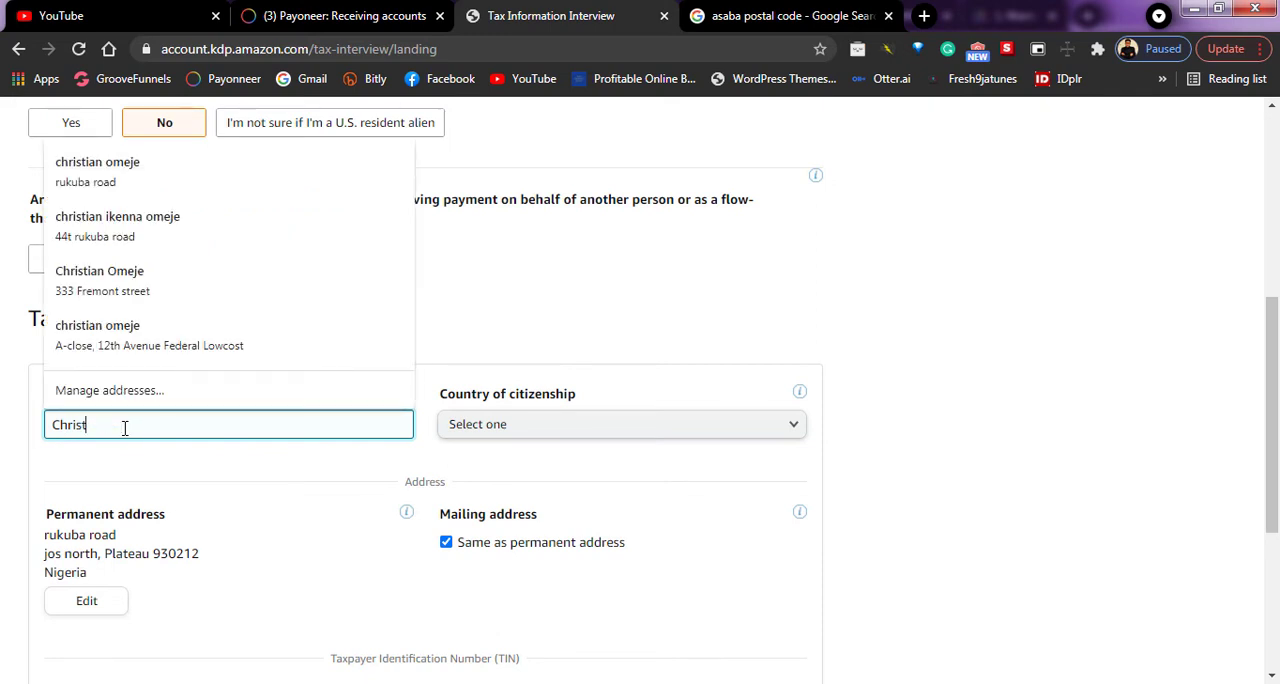
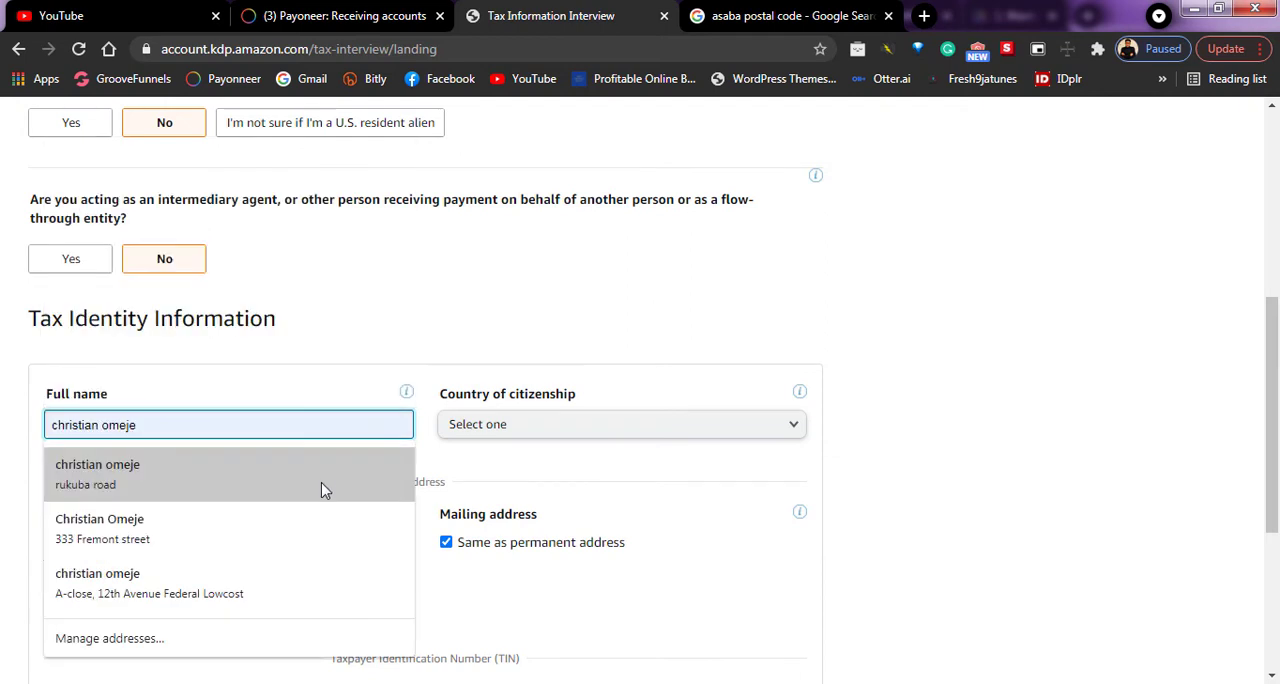
Set the country of citizenship to Nigeria in the Tax Identity Information.
{"action": "left_click", "coordinate": [538, 428]}
{"action": "scroll", "coordinate": [618, 245], "scroll_direction": "down", "scroll_amount": 5}
{"action": "scroll", "coordinate": [618, 245], "scroll_direction": "down", "scroll_amount": 11}
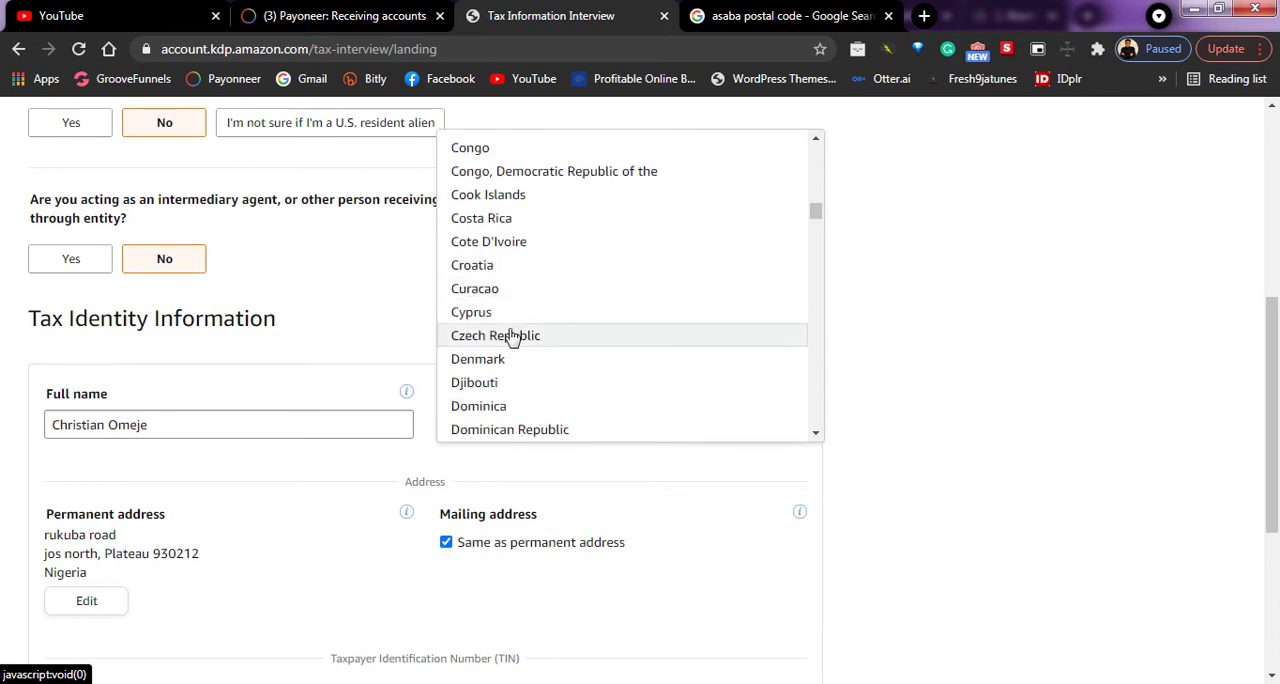
{"action": "scroll", "coordinate": [544, 292], "scroll_direction": "down", "scroll_amount": 13}
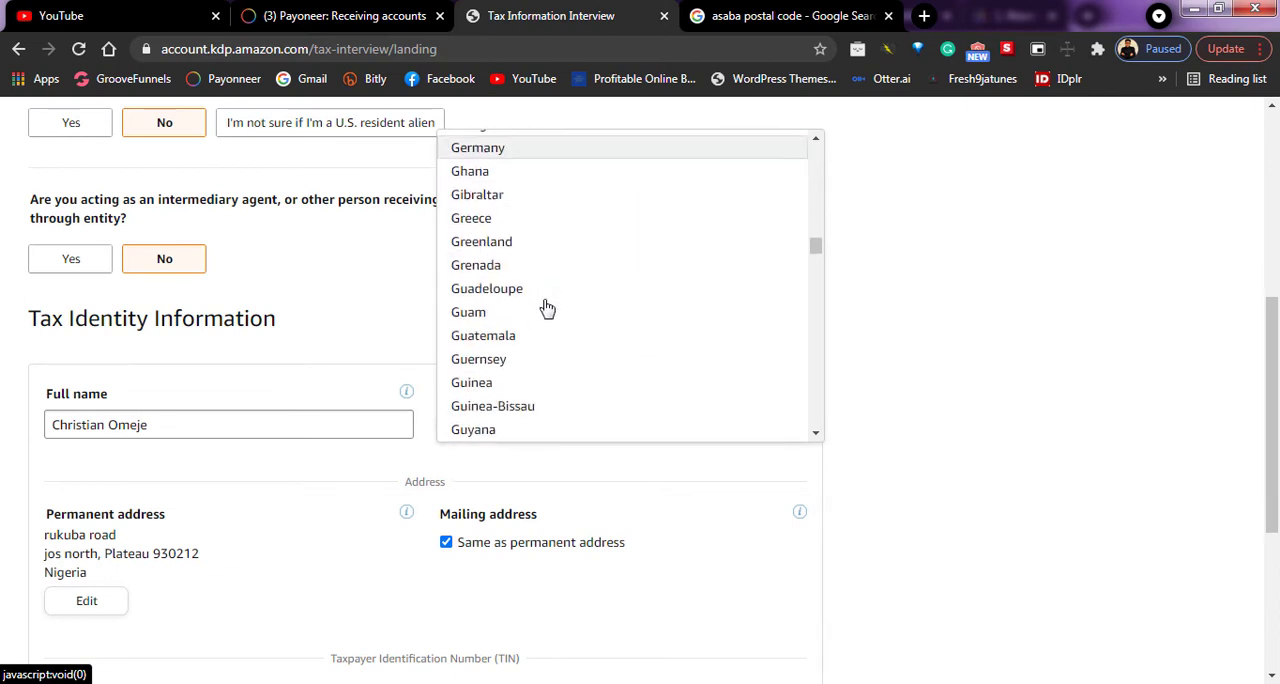
{"action": "scroll", "coordinate": [544, 320], "scroll_direction": "down", "scroll_amount": 5}
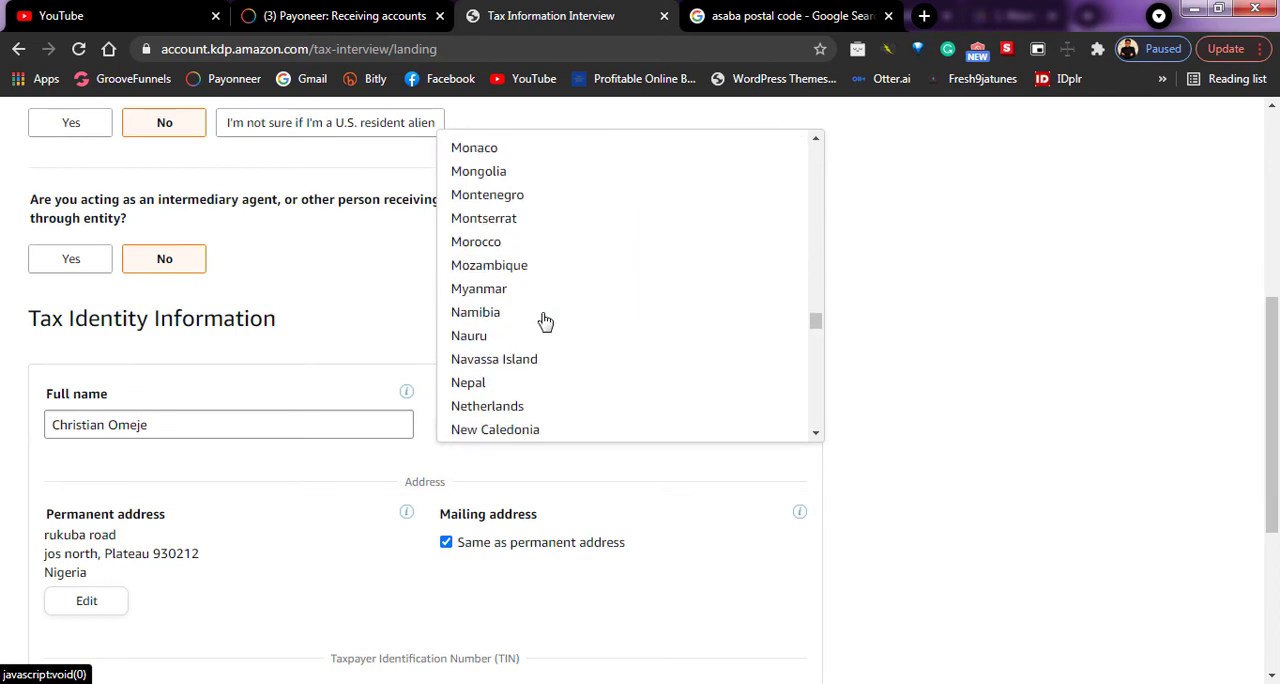
{"action": "scroll", "coordinate": [522, 323], "scroll_direction": "down", "scroll_amount": 2}
{"action": "left_click", "coordinate": [503, 338]}
Deselect the Non-US TIN option, give the reason that the country does not issue TINs to its residents, and continue.
{"action": "scroll", "coordinate": [123, 566], "scroll_direction": "down", "scroll_amount": 2}
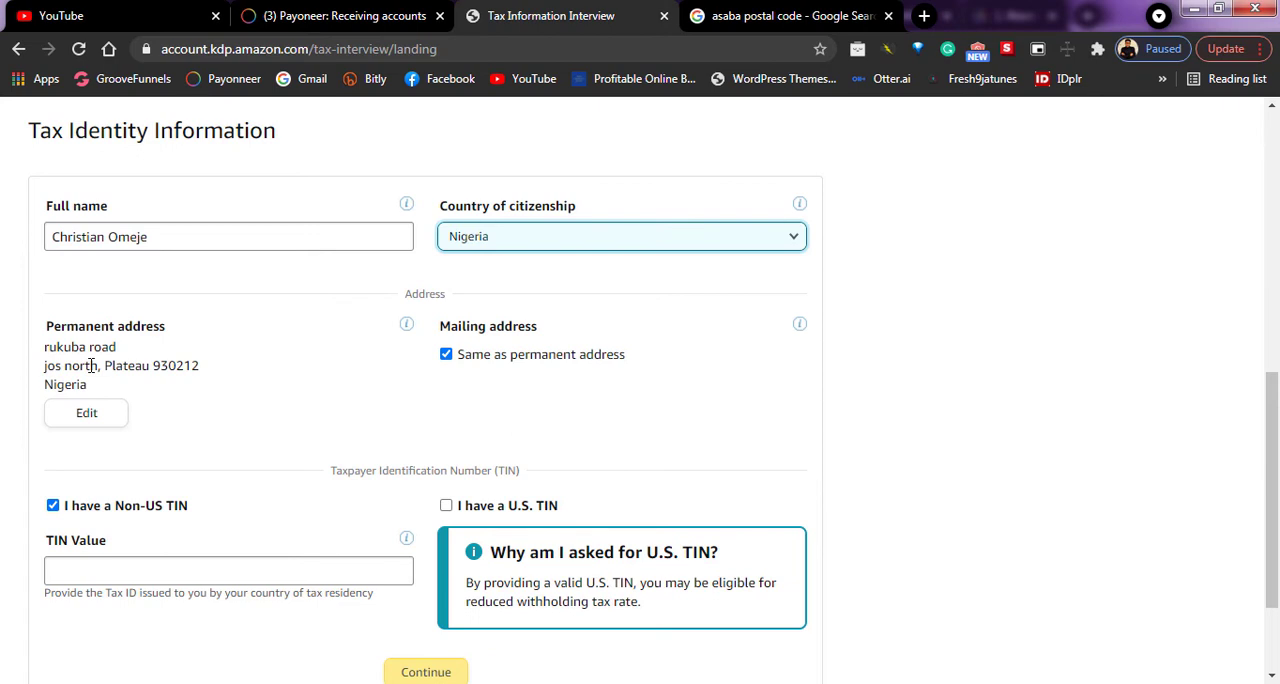
{"action": "left_click", "coordinate": [68, 571]}
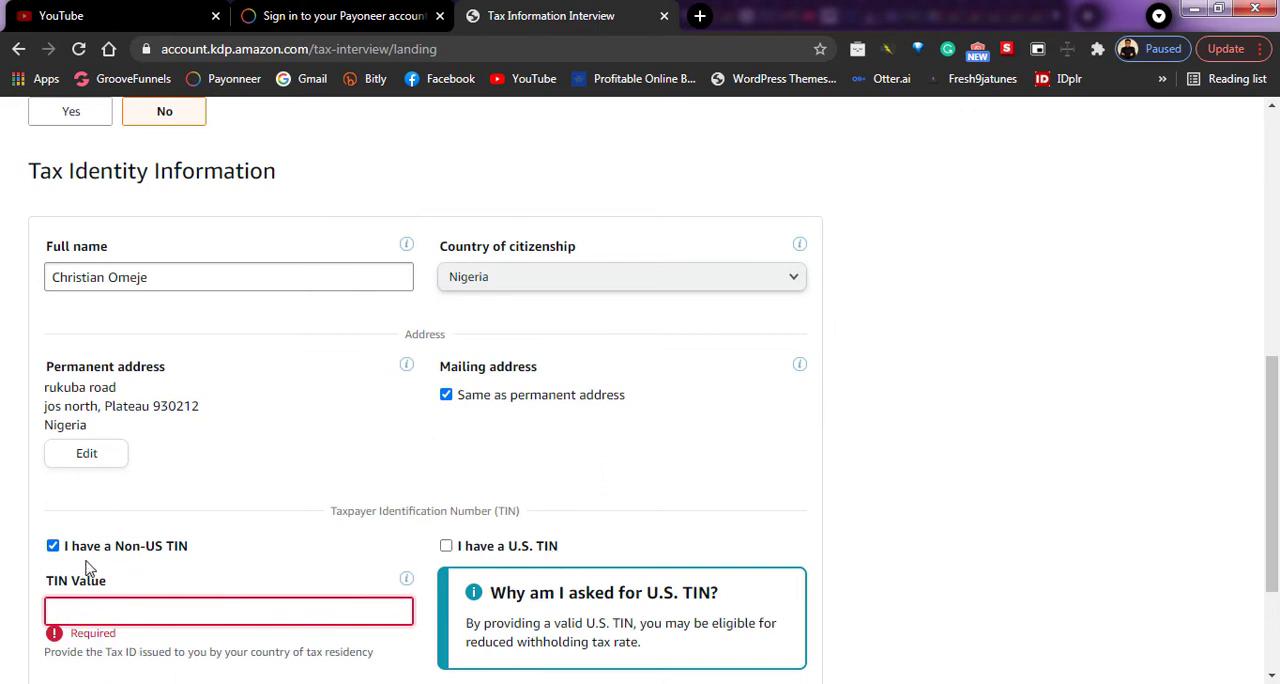
{"action": "scroll", "coordinate": [150, 520], "scroll_direction": "down", "scroll_amount": 2}
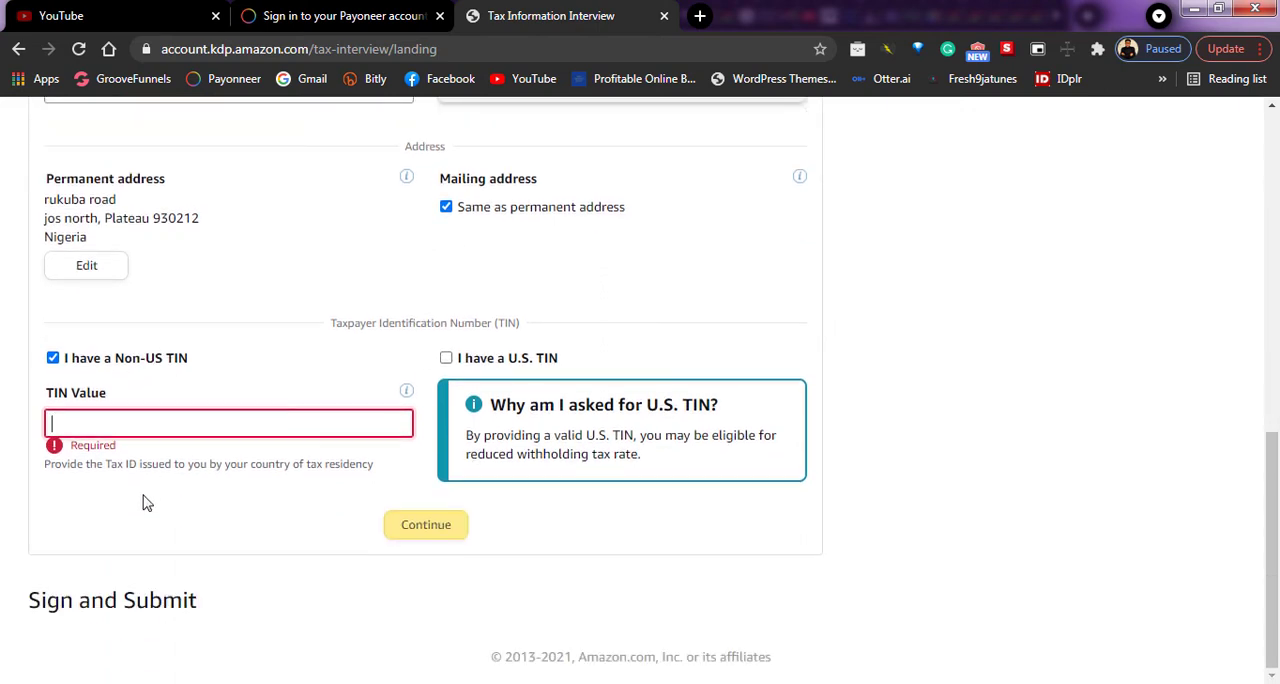
{"action": "left_click", "coordinate": [91, 420]}
{"action": "left_click", "coordinate": [53, 359]}
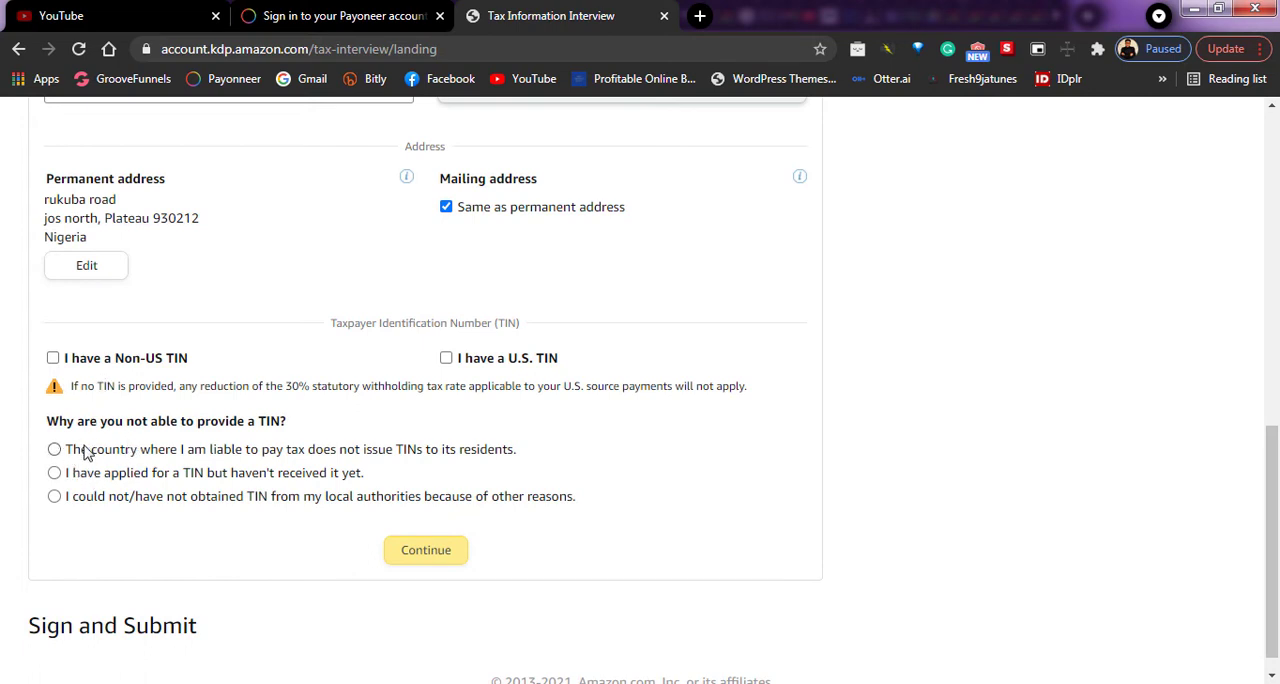
{"action": "scroll", "coordinate": [90, 450], "scroll_direction": "down", "scroll_amount": 1}
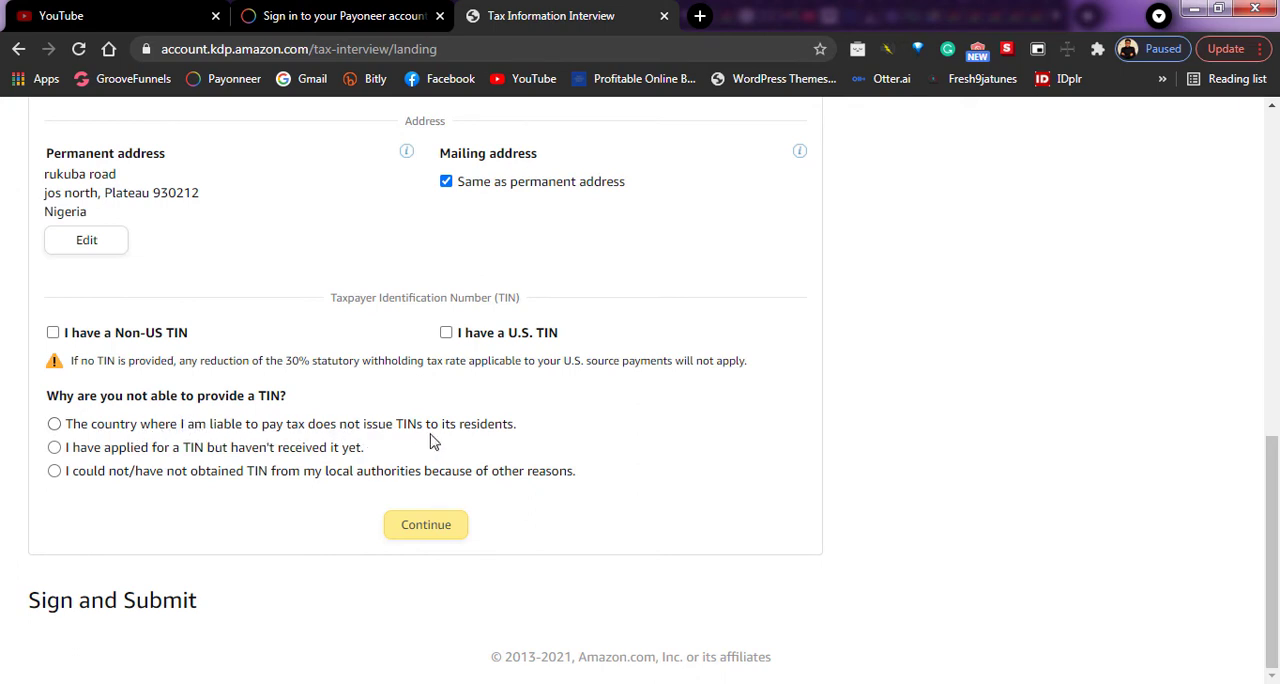
{"action": "left_click", "coordinate": [54, 425]}
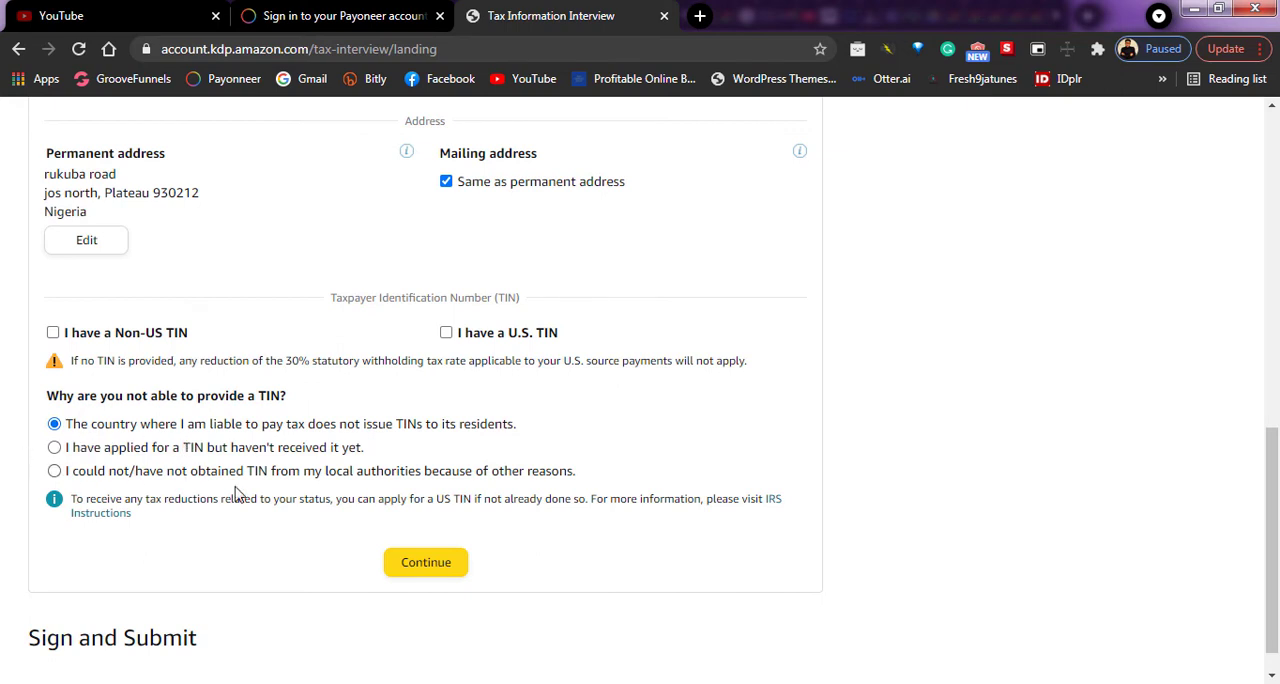
{"action": "left_click", "coordinate": [418, 566]}
Certify the capacity to sign the W-8BEN form and enter the signer's full name as the signature.
{"action": "scroll", "coordinate": [410, 477], "scroll_direction": "down", "scroll_amount": 4}
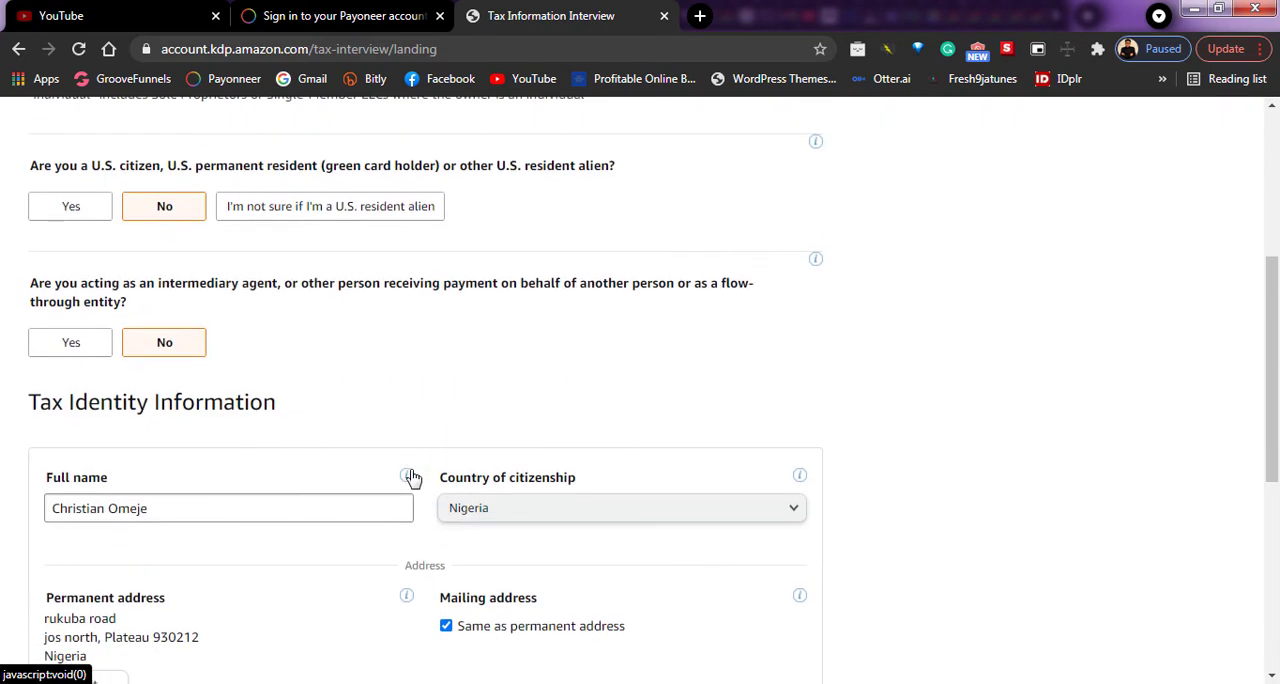
{"action": "scroll", "coordinate": [410, 475], "scroll_direction": "down", "scroll_amount": 5}
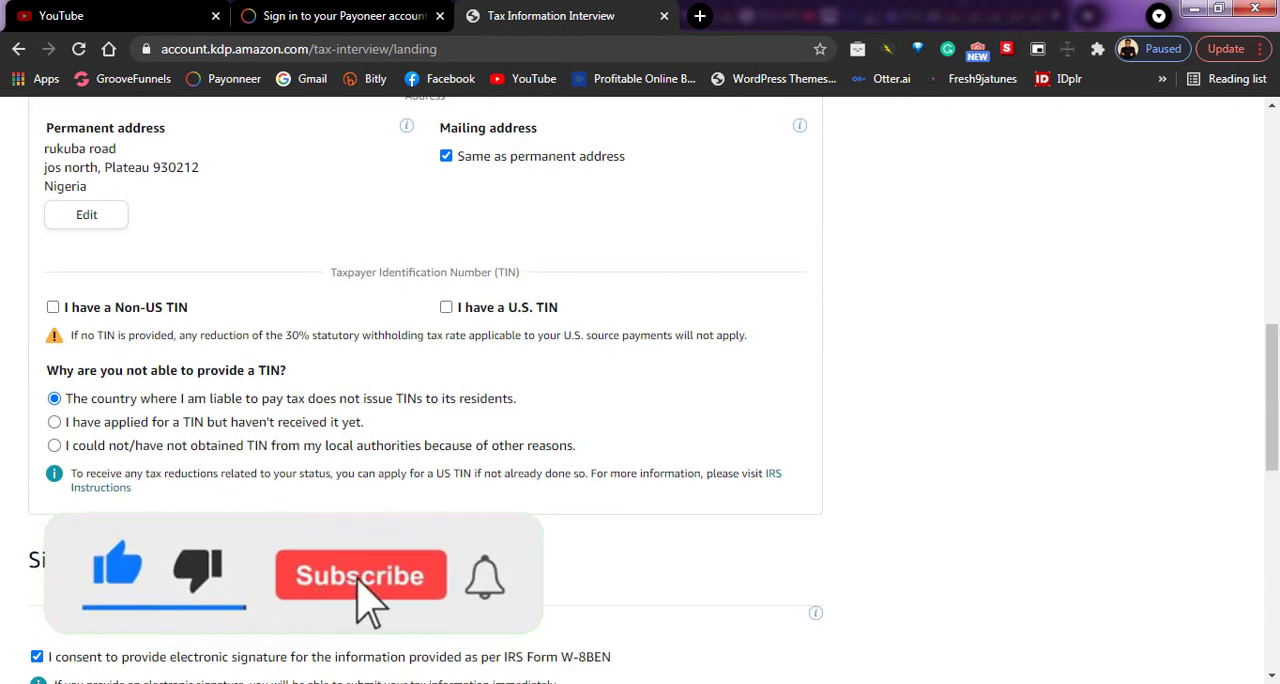
{"action": "scroll", "coordinate": [182, 341], "scroll_direction": "down", "scroll_amount": 4}
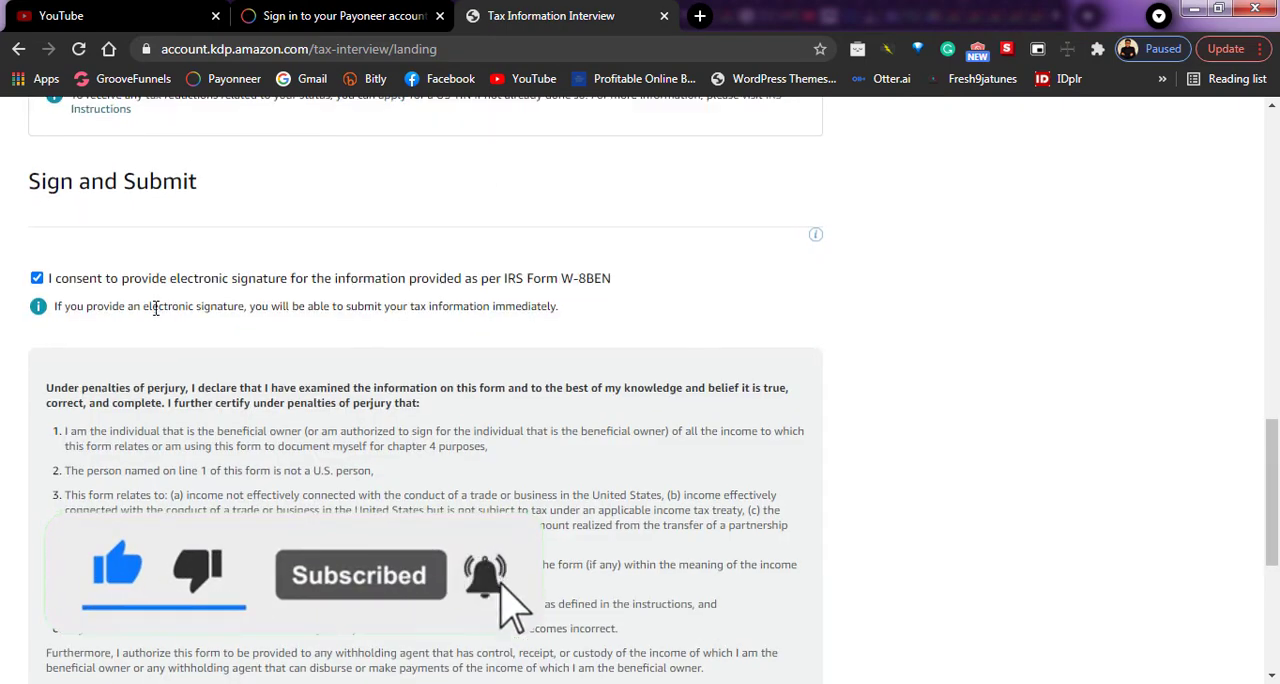
{"action": "scroll", "coordinate": [155, 307], "scroll_direction": "down", "scroll_amount": 1}
{"action": "scroll", "coordinate": [152, 311], "scroll_direction": "down", "scroll_amount": 3}
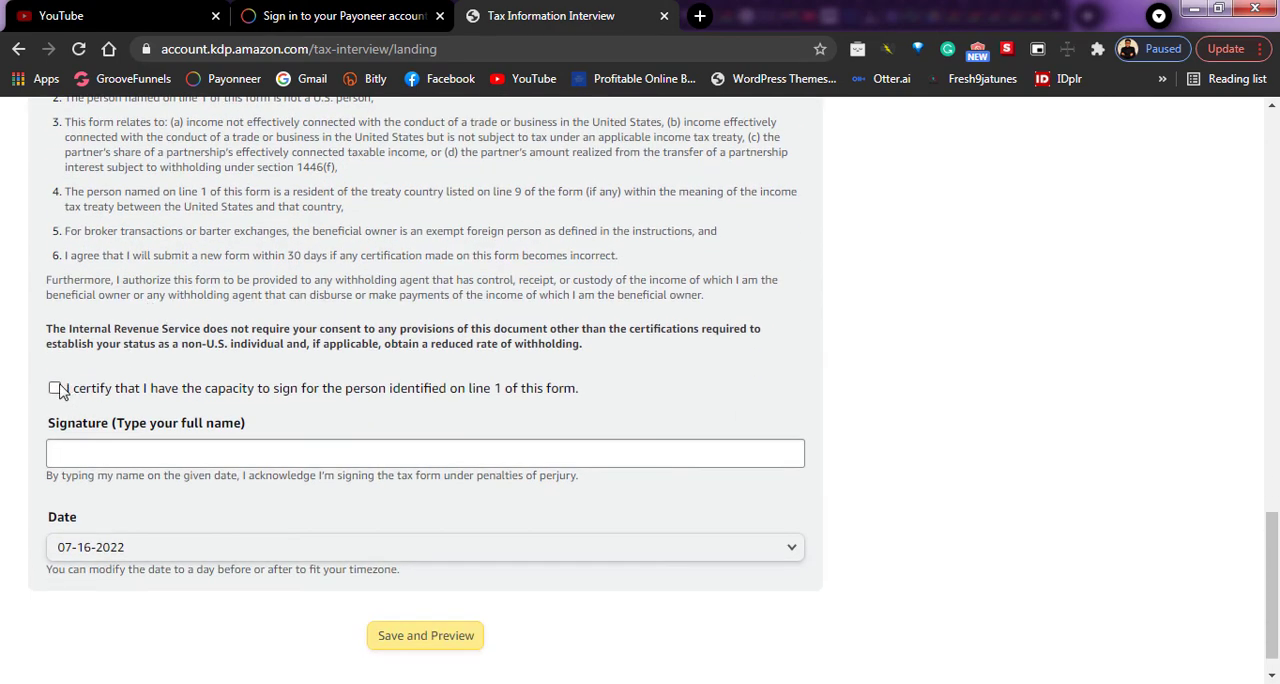
{"action": "left_click", "coordinate": [55, 389]}
{"action": "left_click", "coordinate": [177, 462]}
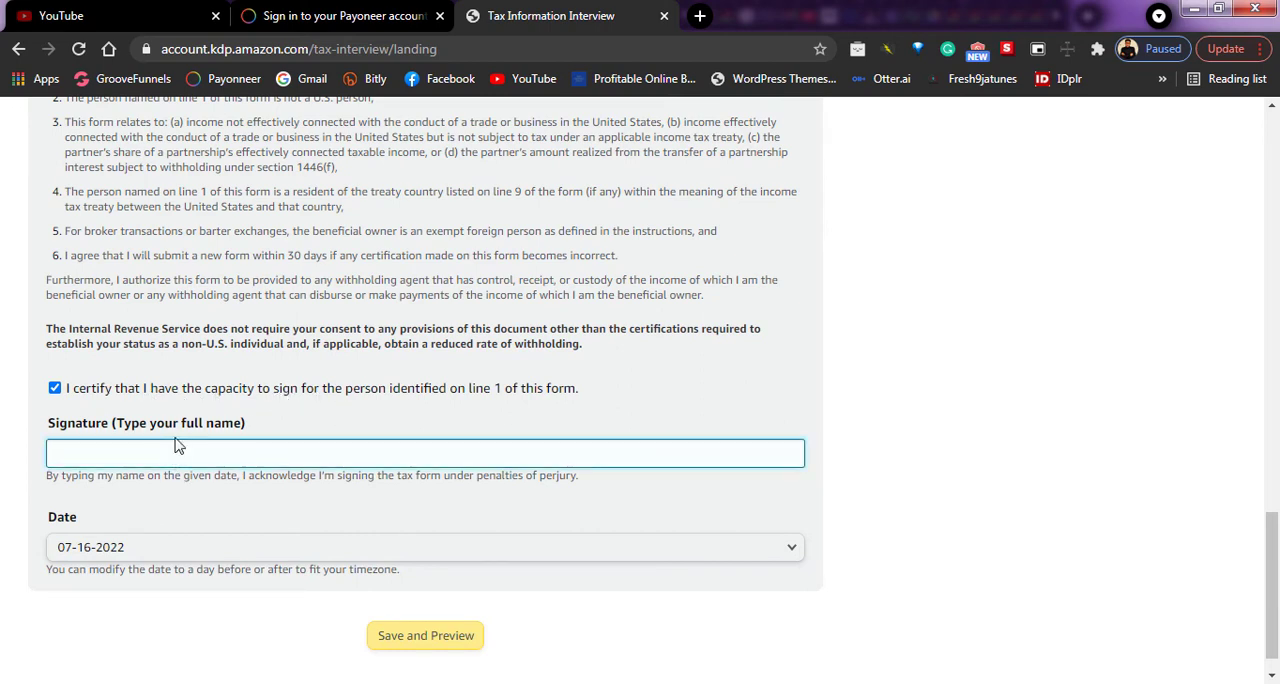
{"action": "key", "text": "Caps_Lock"}
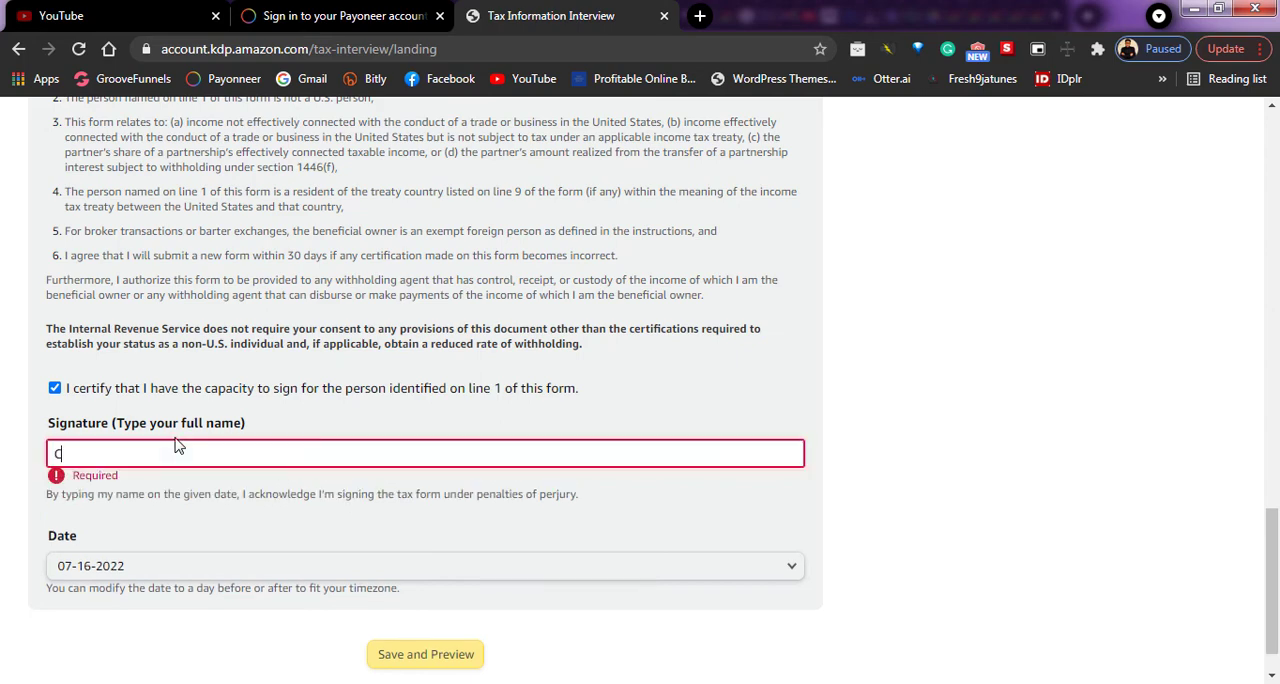
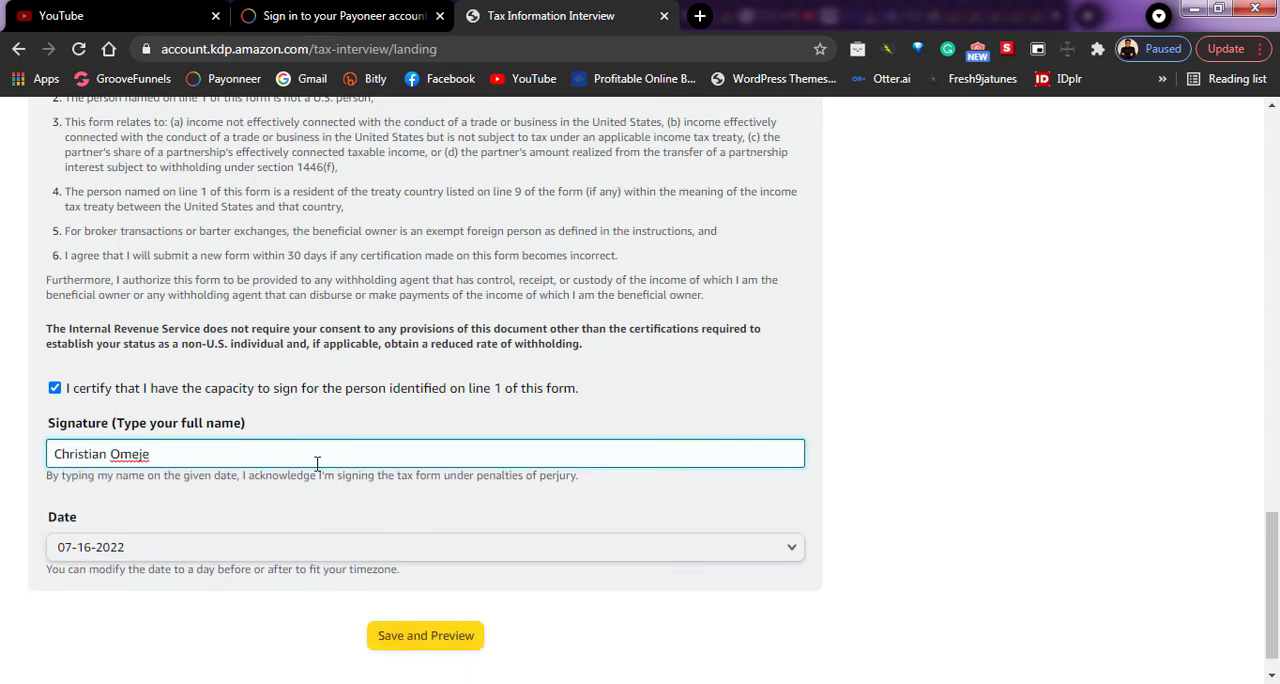
Save the signed tax information and open the preview of the W-8BEN form.
{"action": "scroll", "coordinate": [338, 458], "scroll_direction": "up", "scroll_amount": 2}
{"action": "scroll", "coordinate": [338, 470], "scroll_direction": "down", "scroll_amount": 2}
{"action": "left_click", "coordinate": [420, 636]}
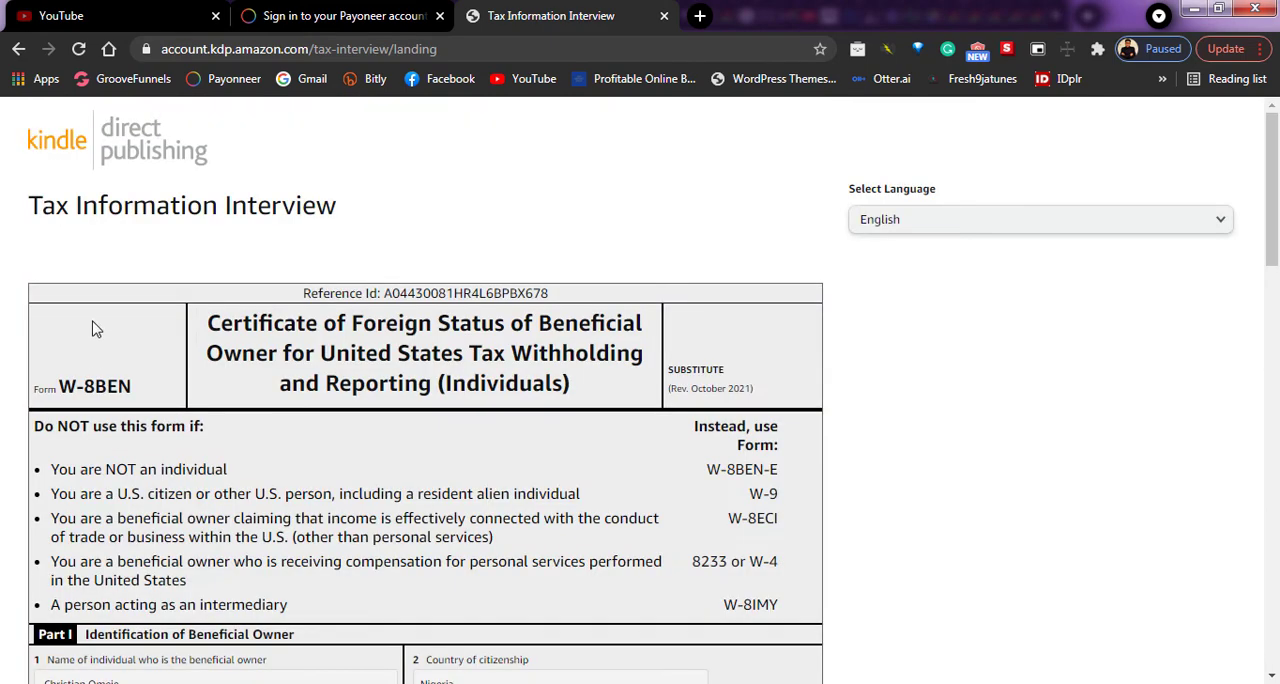
Review the W-8BEN form preview, submit the form and exit the tax interview.
{"action": "scroll", "coordinate": [265, 398], "scroll_direction": "down", "scroll_amount": 1}
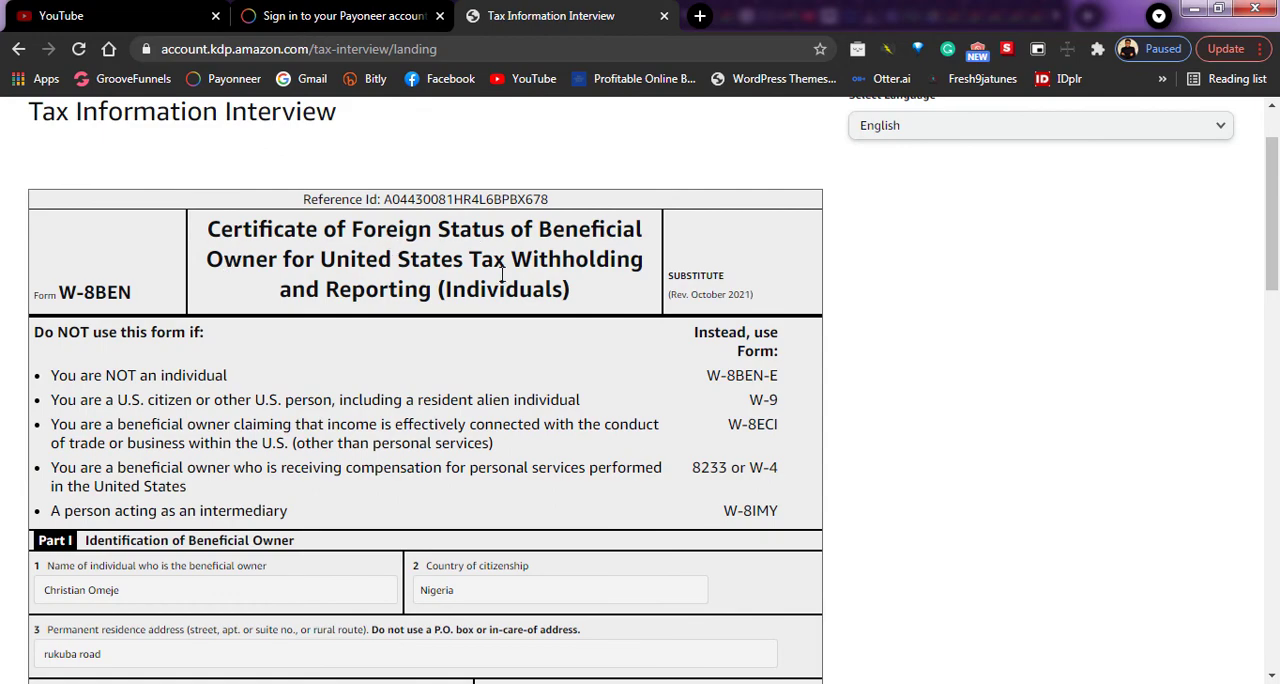
{"action": "scroll", "coordinate": [505, 270], "scroll_direction": "down", "scroll_amount": 6}
{"action": "scroll", "coordinate": [392, 349], "scroll_direction": "down", "scroll_amount": 8}
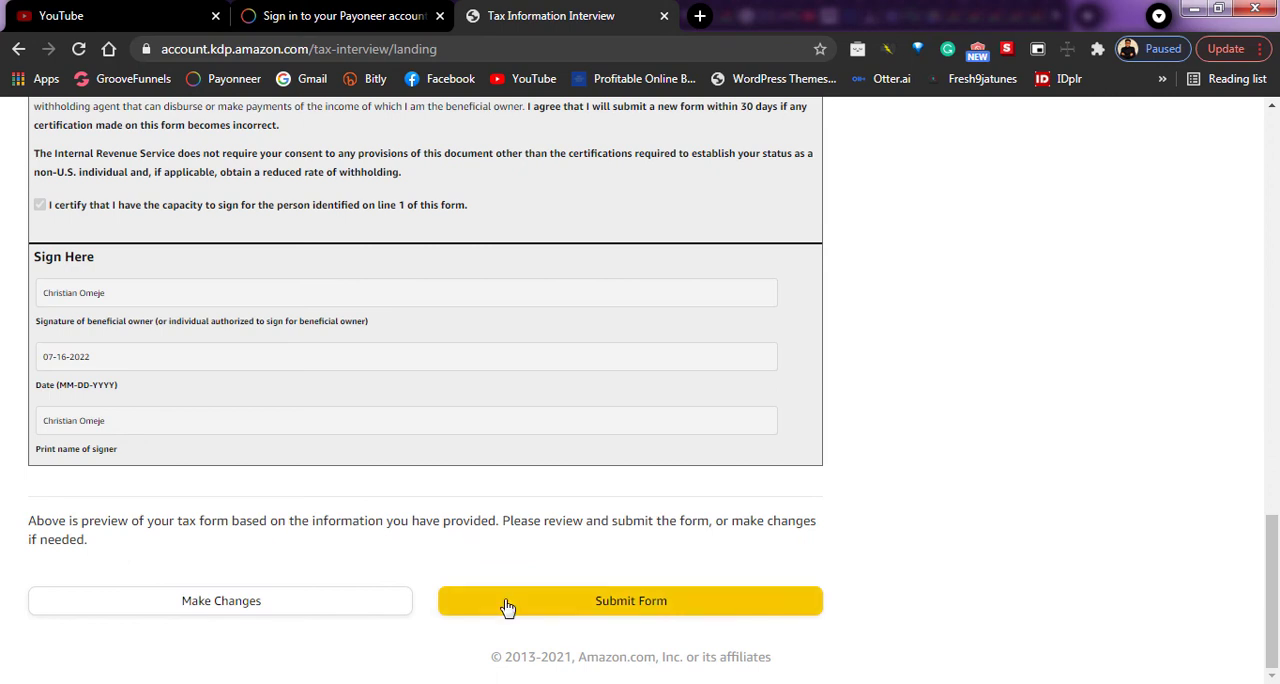
{"action": "left_click", "coordinate": [605, 612]}
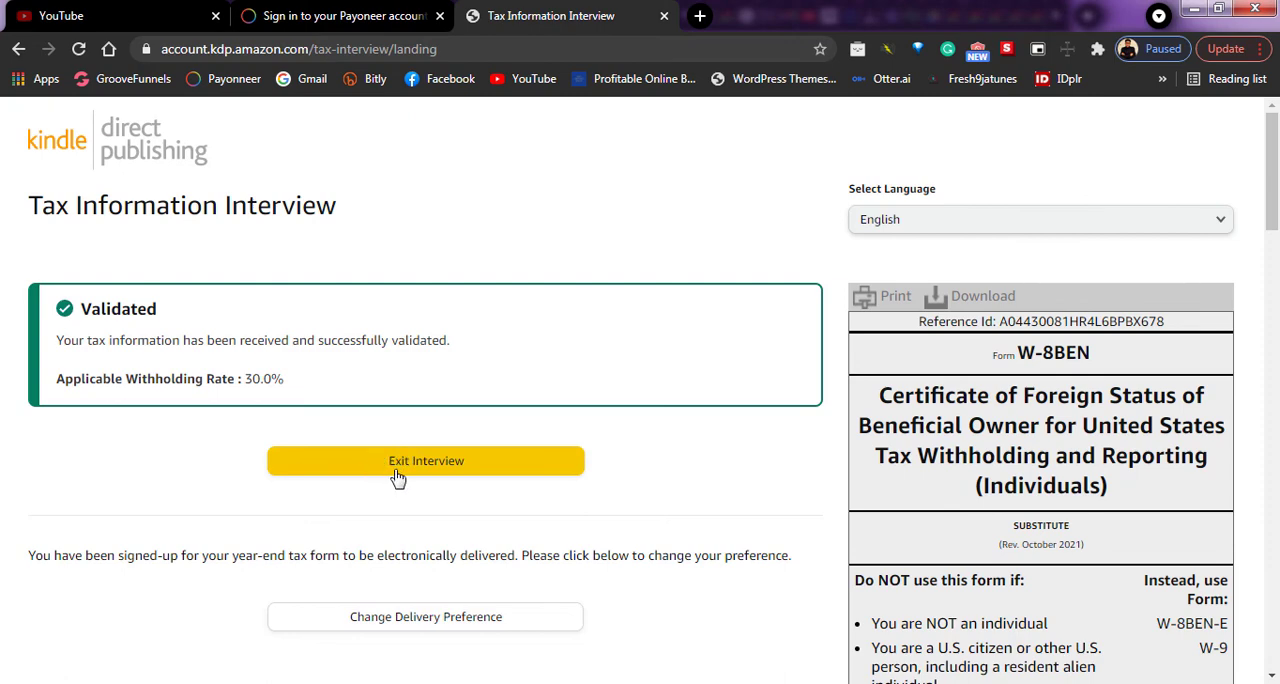
{"action": "left_click", "coordinate": [426, 461]}
Check the Getting Paid and Tax Information sections of the account page and save the account details.
{"action": "scroll", "coordinate": [637, 409], "scroll_direction": "down", "scroll_amount": 7}
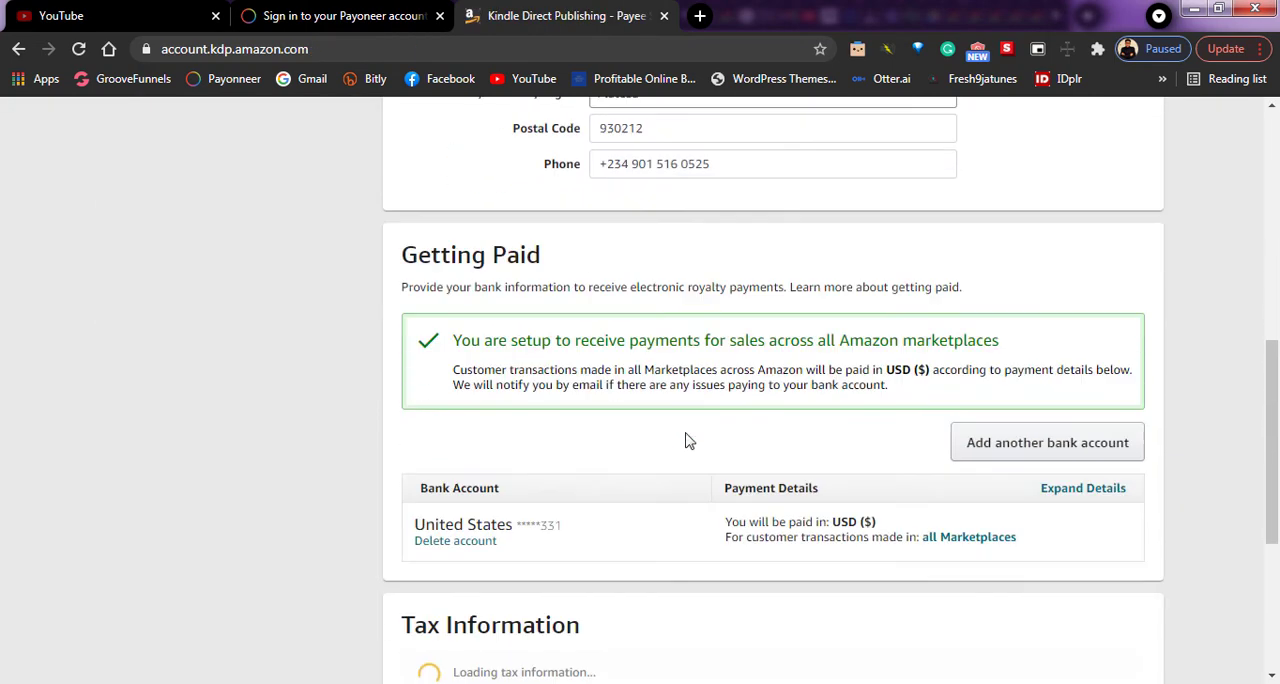
{"action": "scroll", "coordinate": [657, 457], "scroll_direction": "up", "scroll_amount": 3}
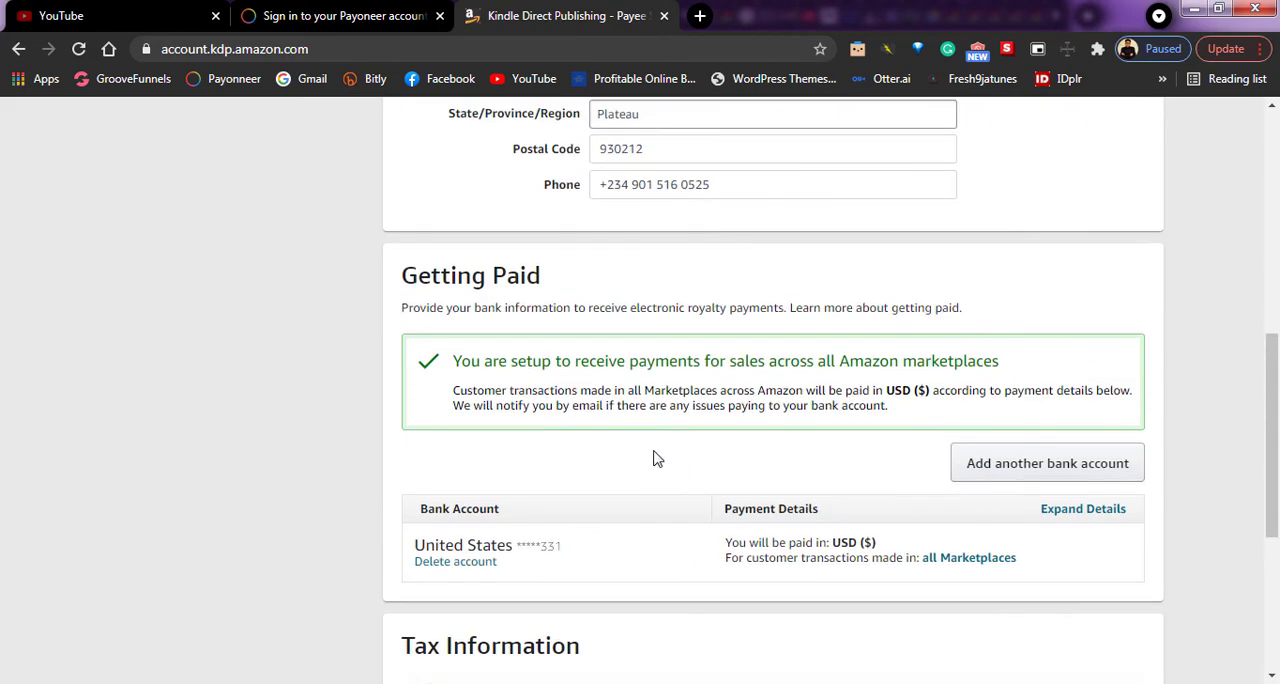
{"action": "scroll", "coordinate": [569, 366], "scroll_direction": "down", "scroll_amount": 2}
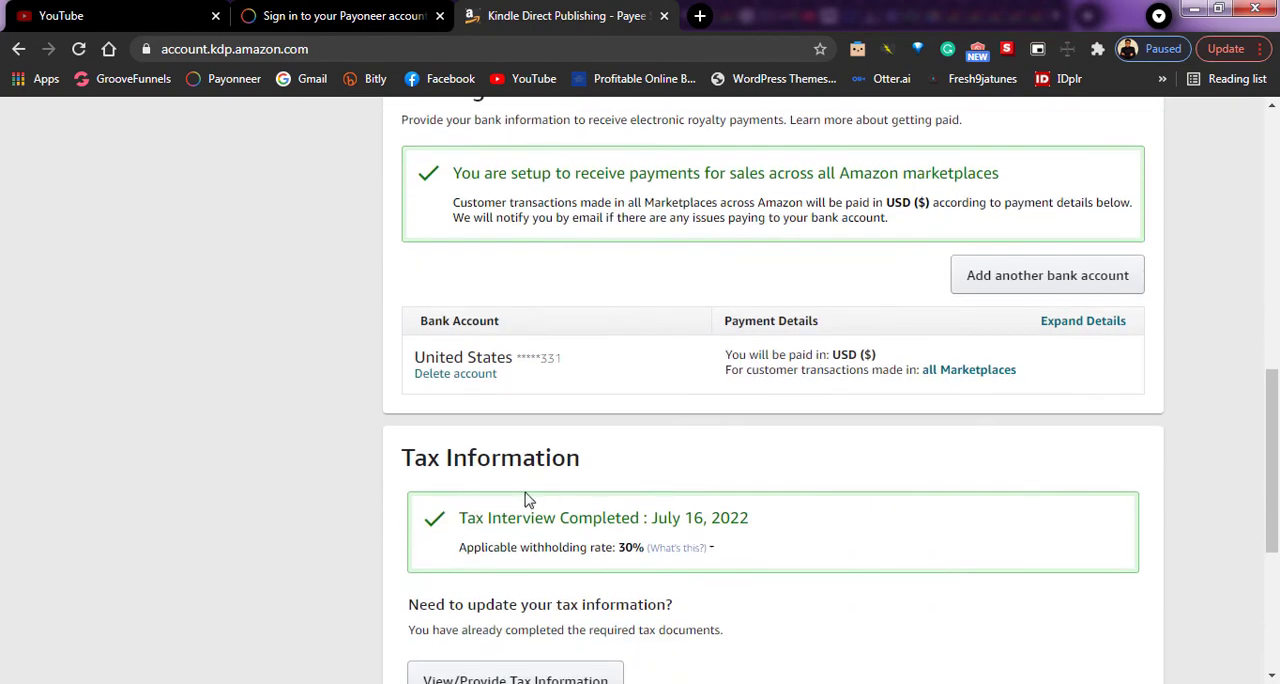
{"action": "scroll", "coordinate": [514, 500], "scroll_direction": "down", "scroll_amount": 1}
{"action": "scroll", "coordinate": [528, 497], "scroll_direction": "down", "scroll_amount": 2}
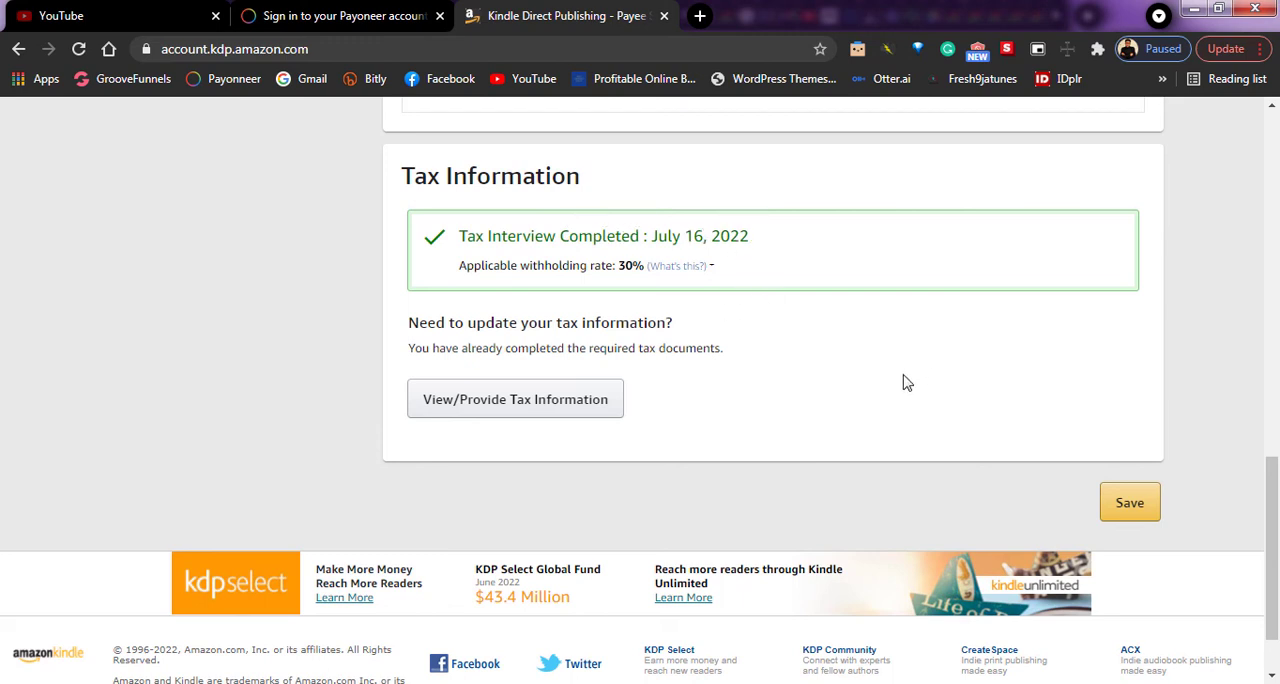
{"action": "left_click", "coordinate": [1127, 507]}
Leave the account settings for the Kindle Direct Publishing Bookshelf and look over the page.
{"action": "scroll", "coordinate": [711, 460], "scroll_direction": "up", "scroll_amount": 15}
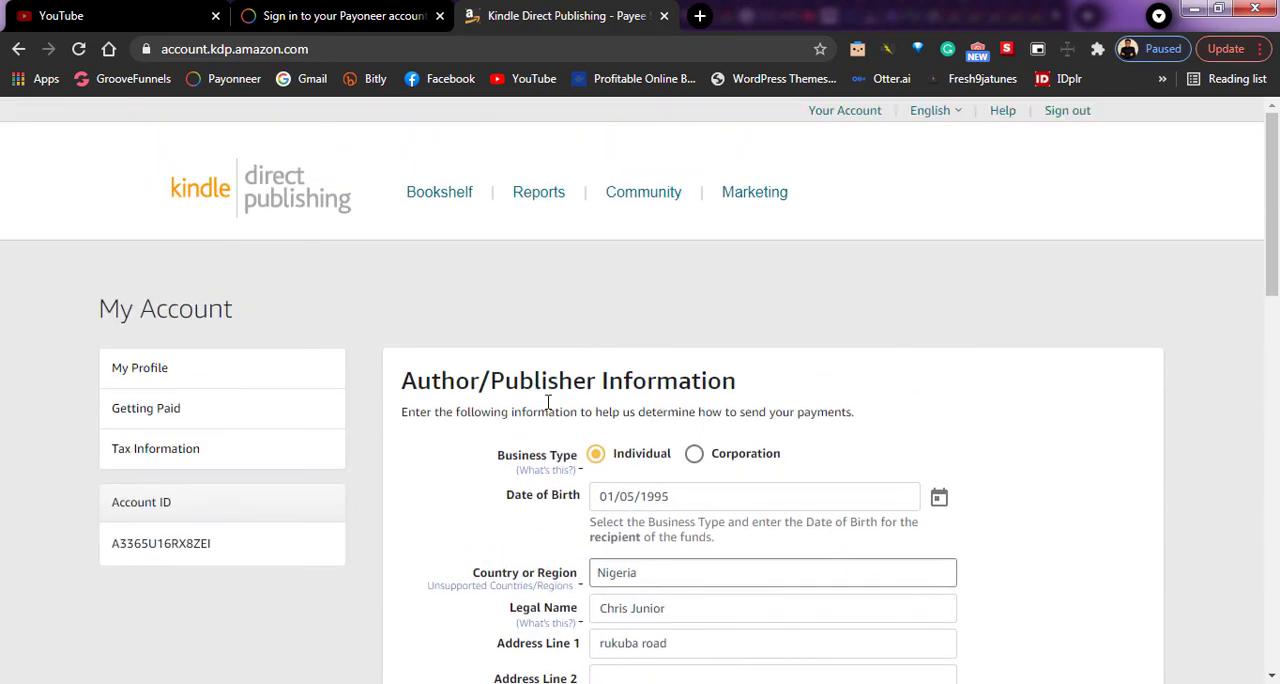
{"action": "left_click", "coordinate": [289, 212]}
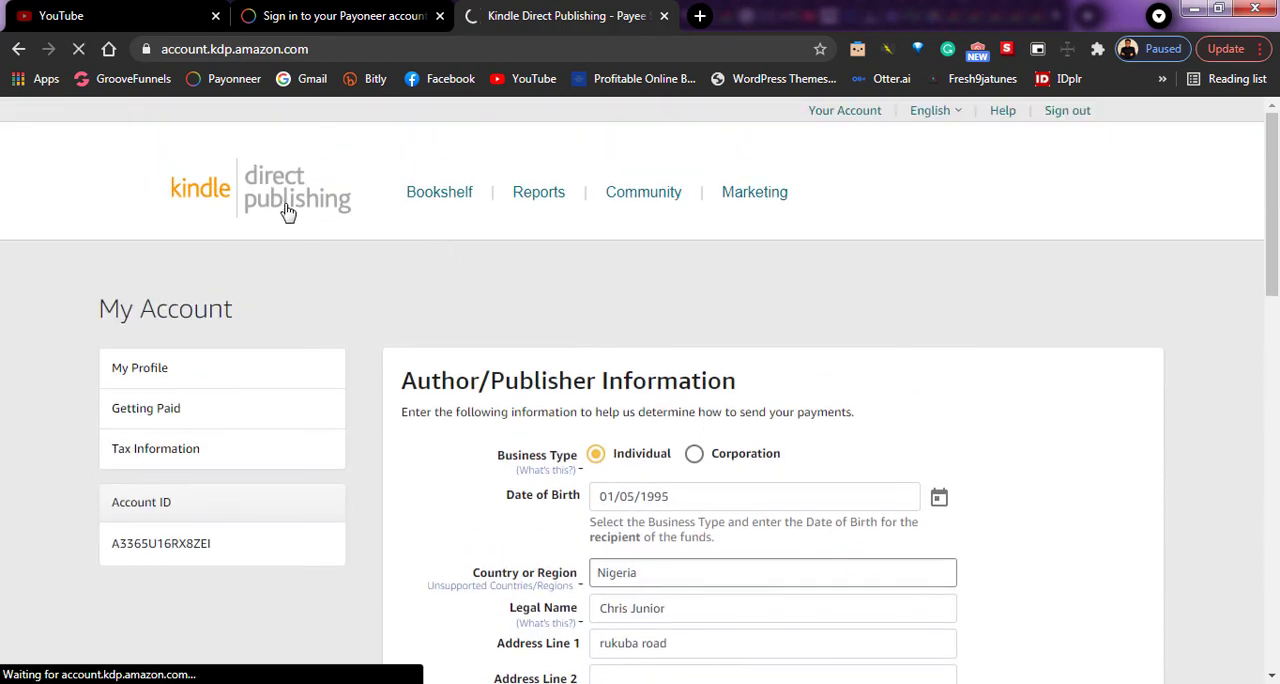
{"action": "scroll", "coordinate": [500, 342], "scroll_direction": "down", "scroll_amount": 3}
{"action": "scroll", "coordinate": [471, 371], "scroll_direction": "up", "scroll_amount": 3}
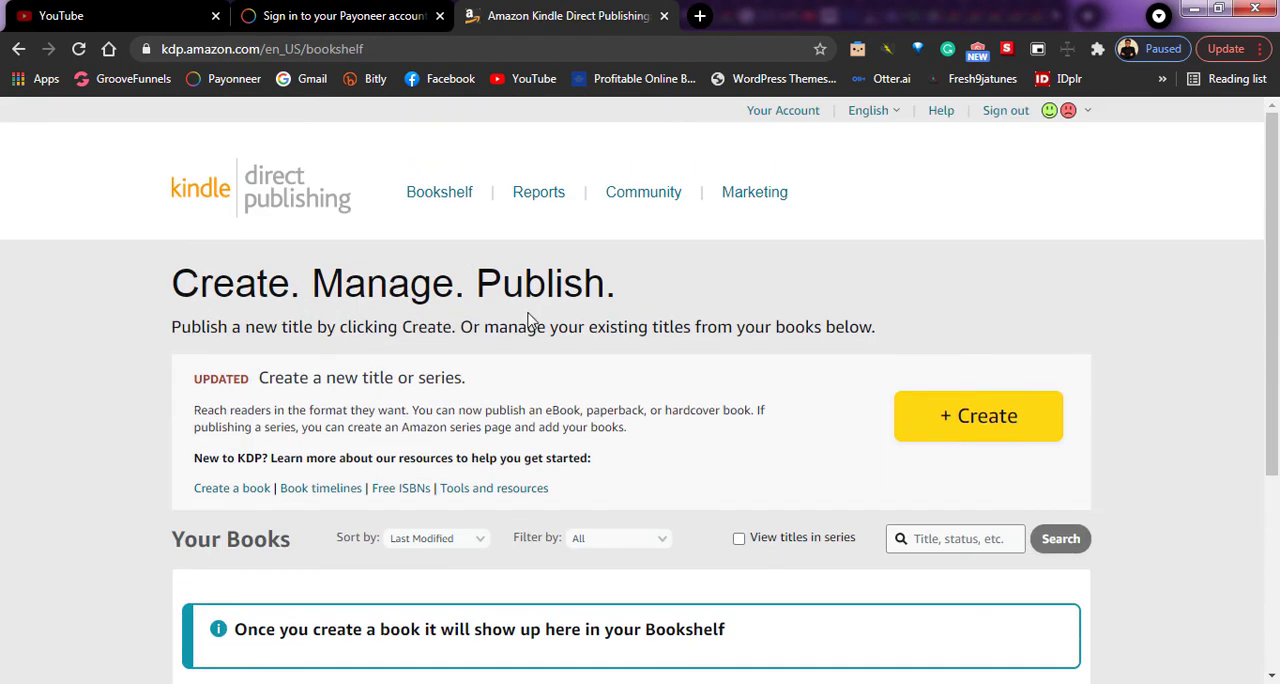